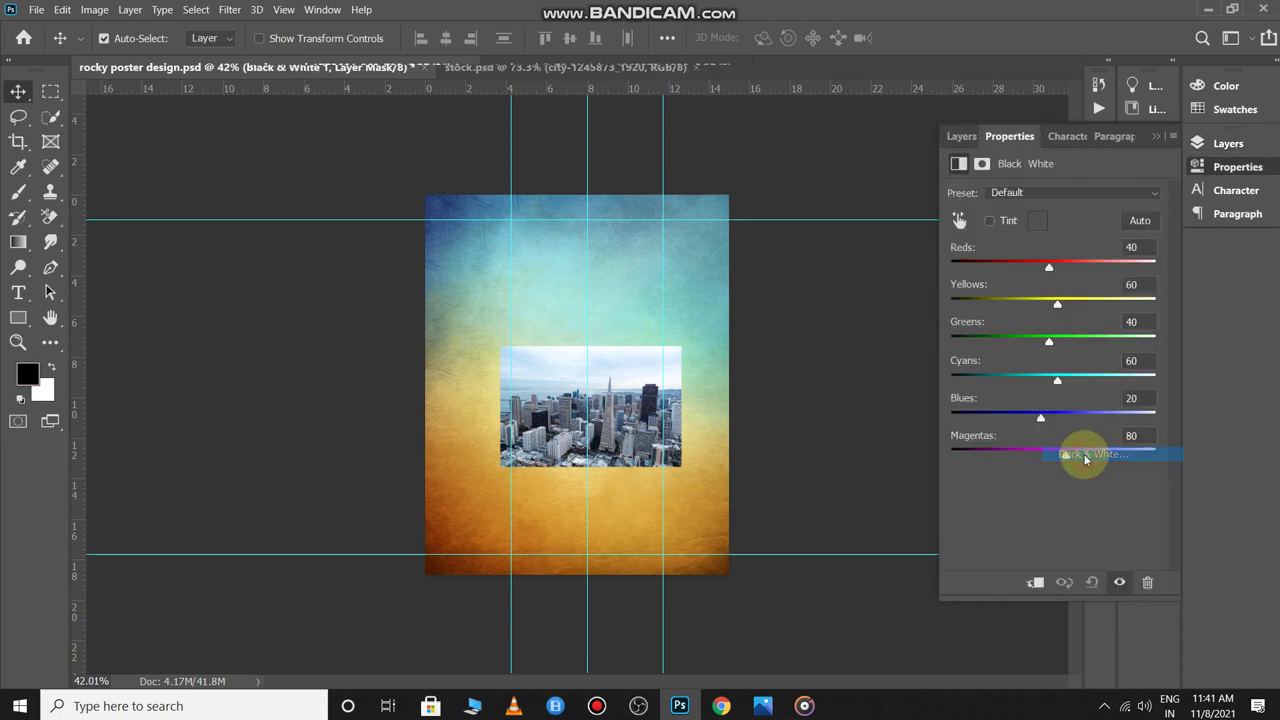
# Set the blend mode of the background-1773664_960_720 texture layer to Multiply.
pyautogui.click(703, 280)
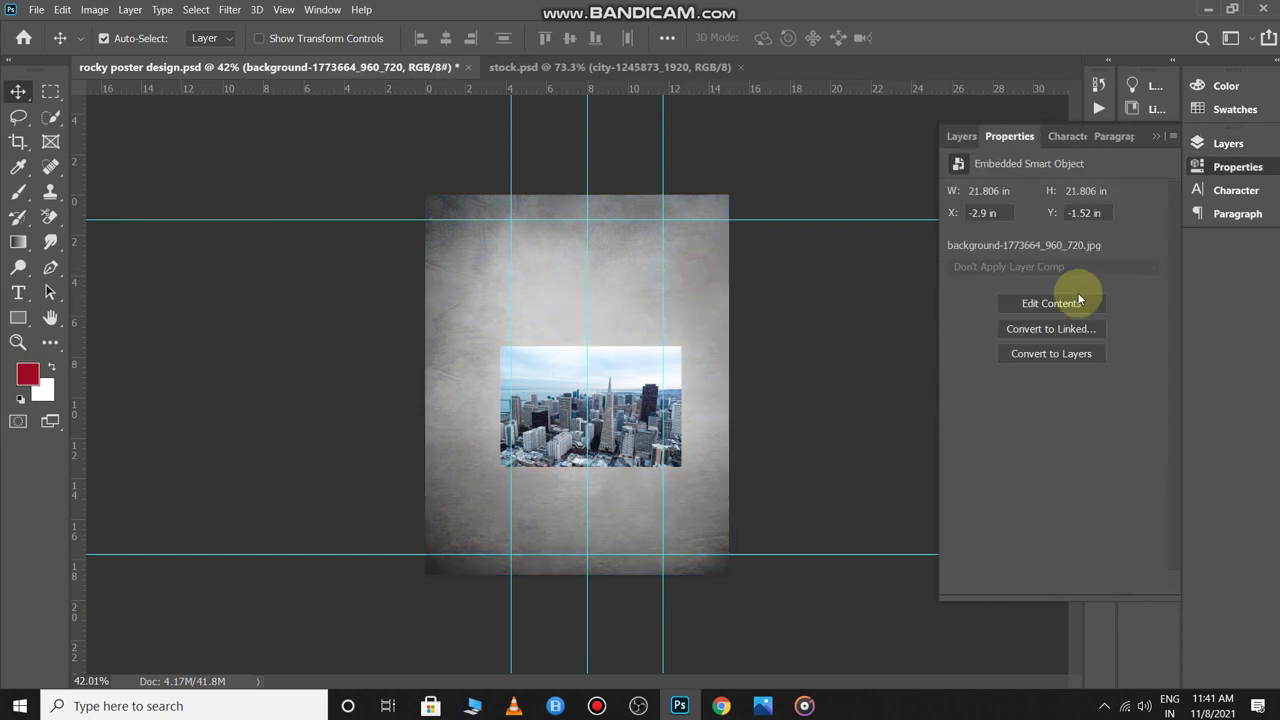
pyautogui.click(962, 137)
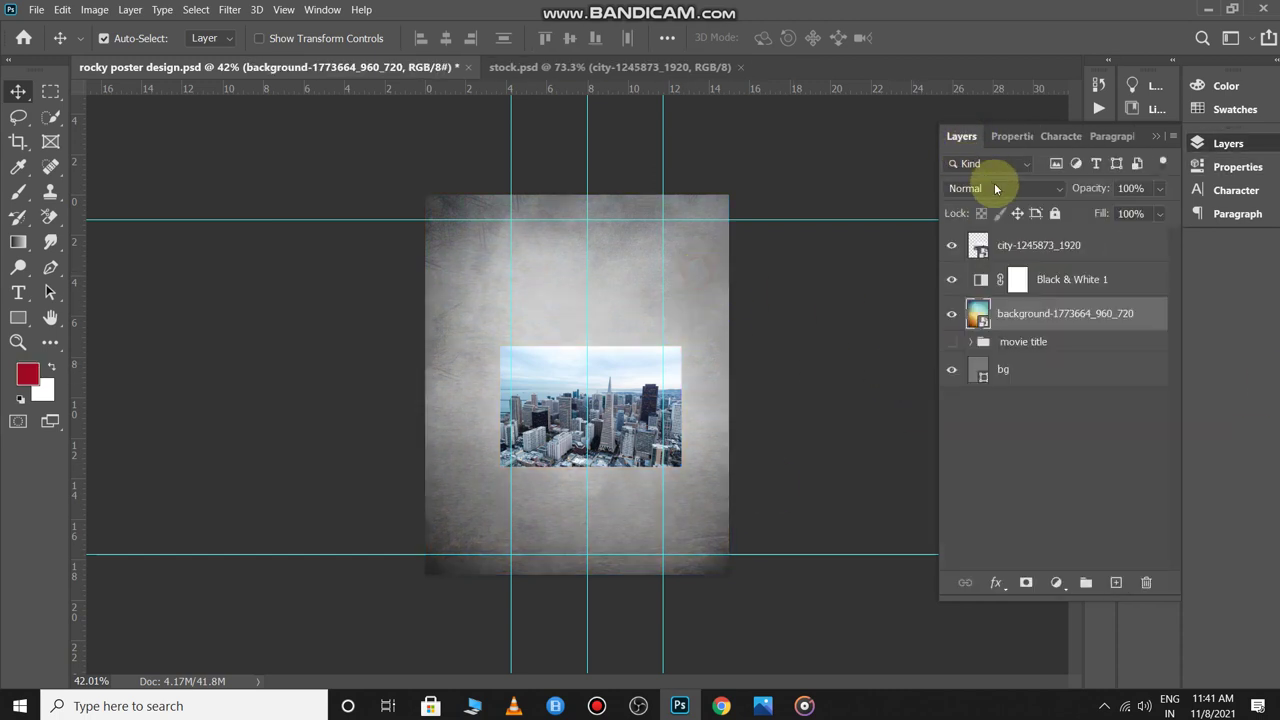
pyautogui.click(995, 188)
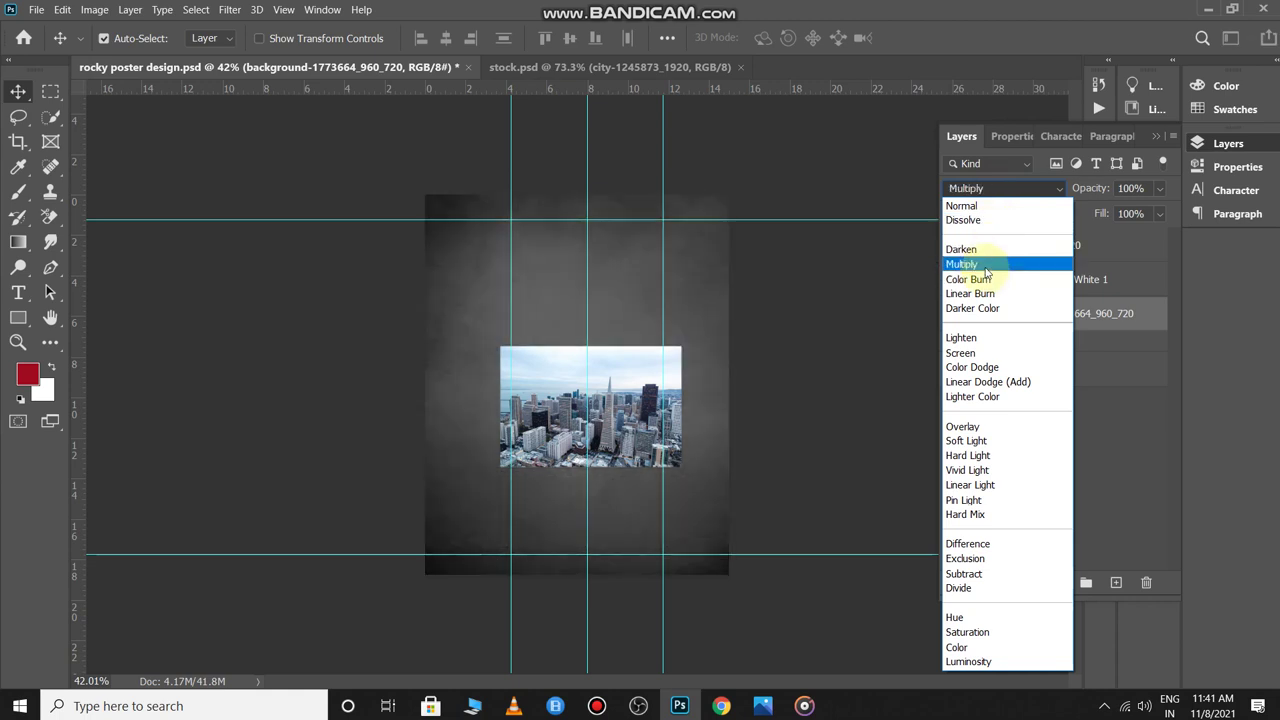
pyautogui.click(985, 270)
pyautogui.click(1045, 480)
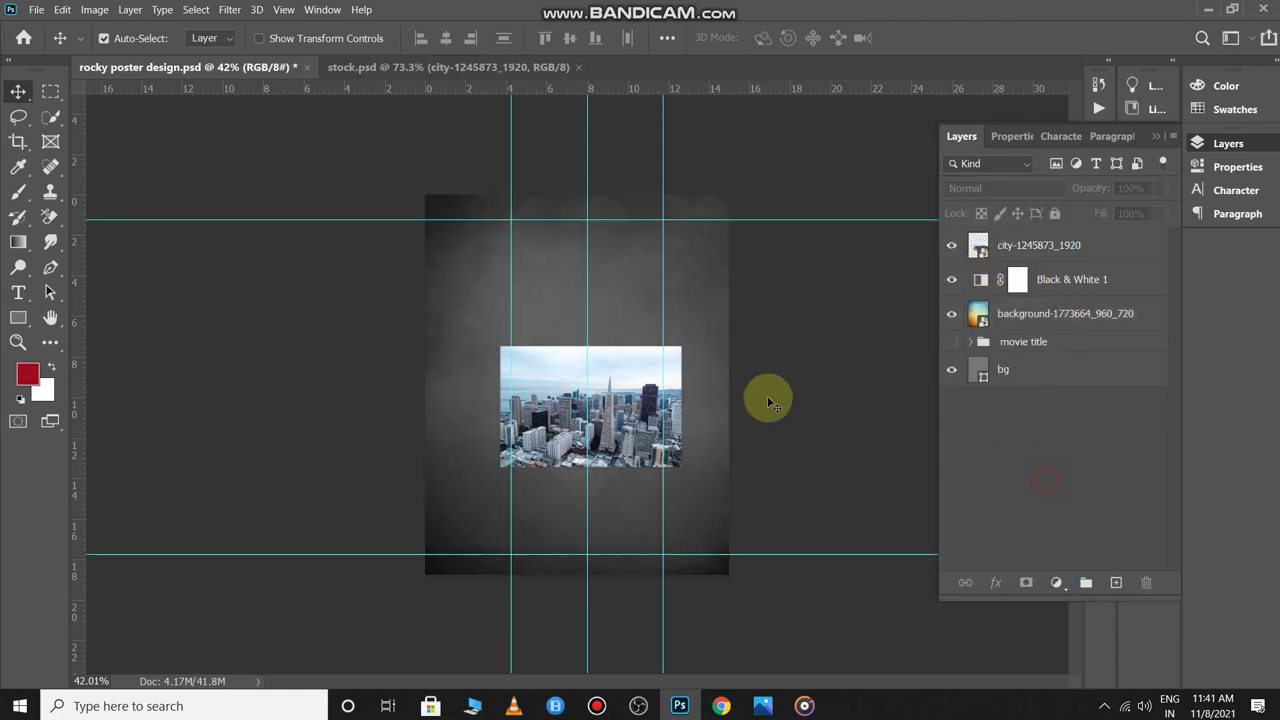
# Scale the city image to about 348% width and 391% height and position it to cover most of the poster, leaving a bottom strip uncovered.
pyautogui.moveTo(633, 397); pyautogui.dragTo(546, 304)
pyautogui.hotkey('ctrl', 't')
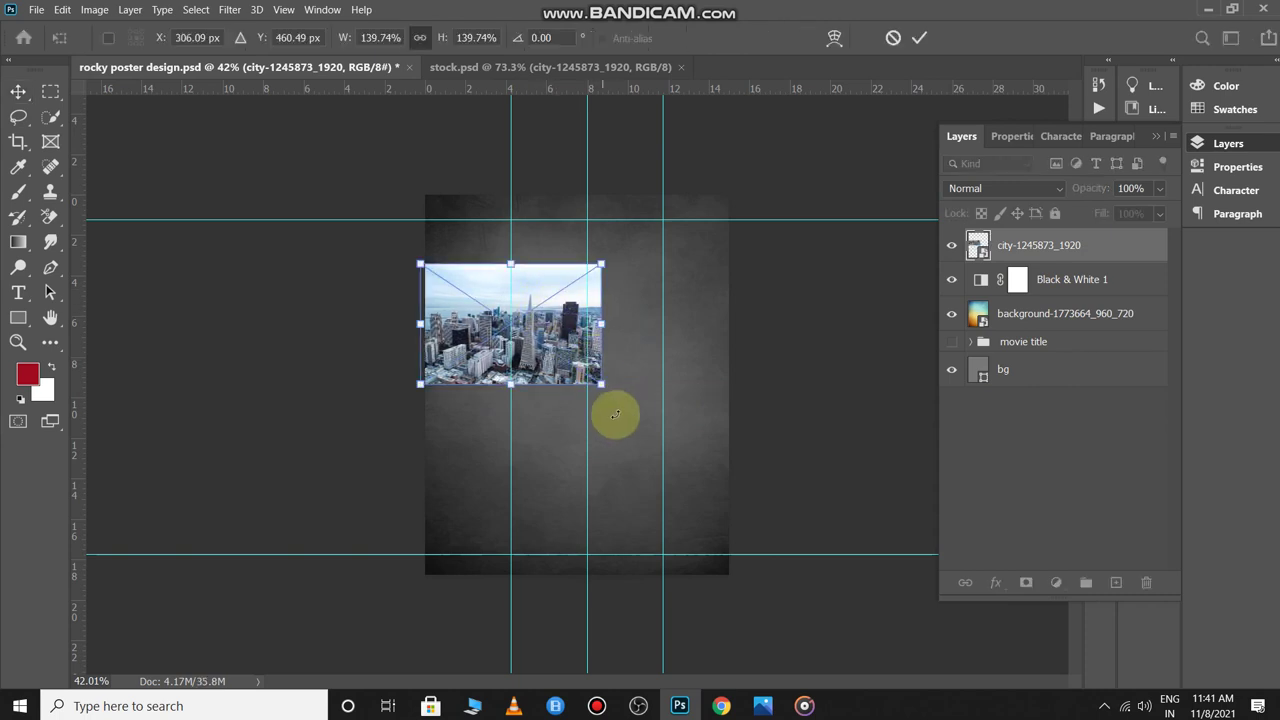
pyautogui.moveTo(603, 383); pyautogui.dragTo(806, 555)
pyautogui.moveTo(612, 325); pyautogui.dragTo(548, 283)
pyautogui.moveTo(548, 222); pyautogui.dragTo(543, 171)
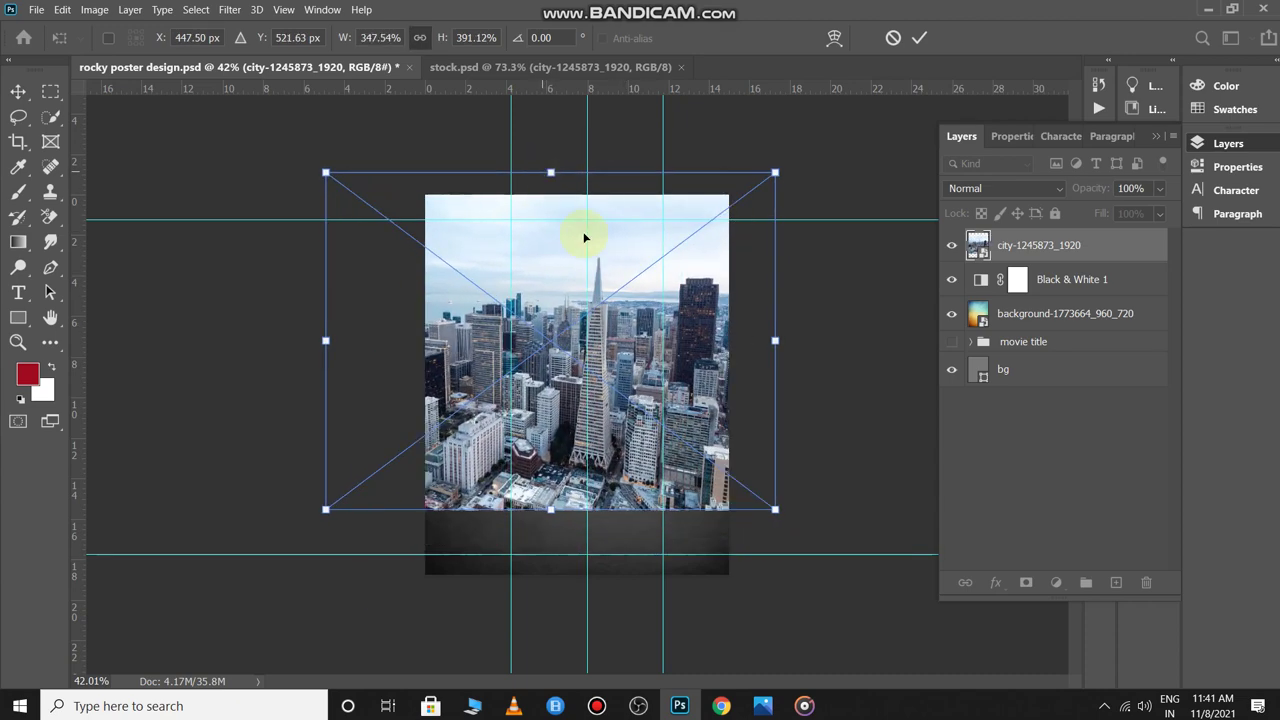
pyautogui.moveTo(583, 234); pyautogui.dragTo(639, 343)
pyautogui.press('Return')
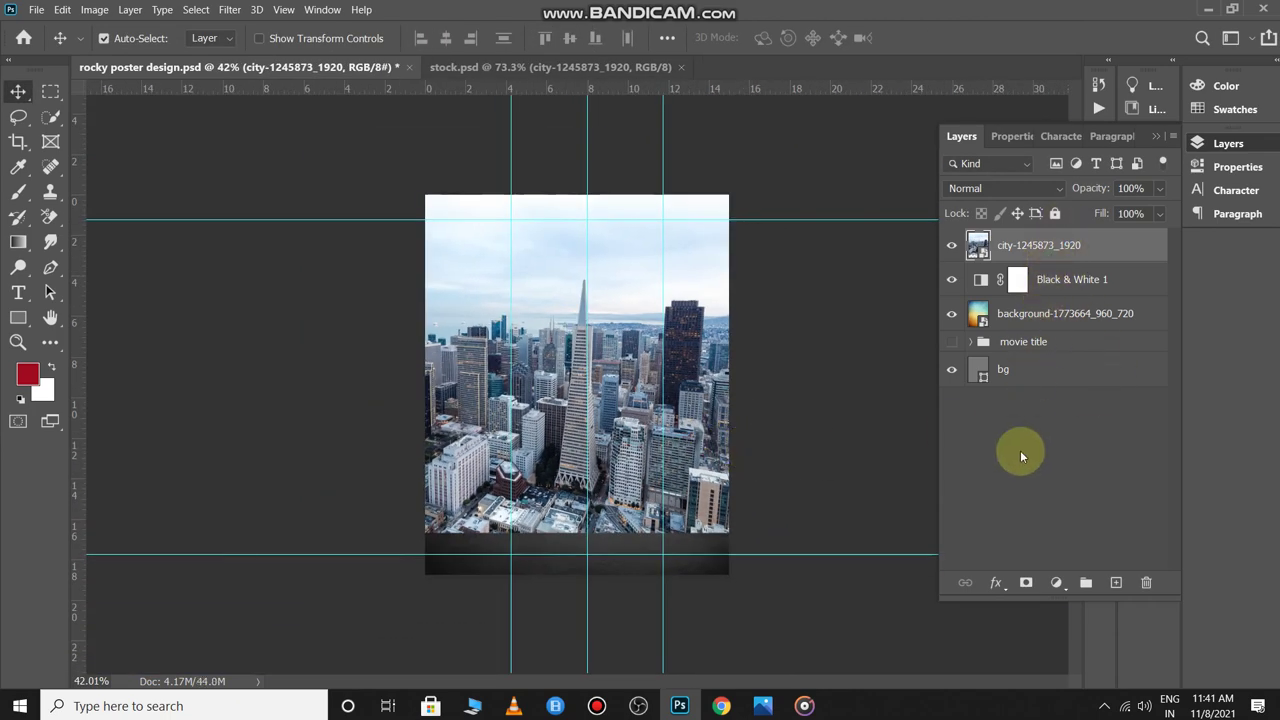
# Add a Black & White adjustment layer with default settings above the city image, keeping its blend mode at Normal.
pyautogui.click(1055, 583)
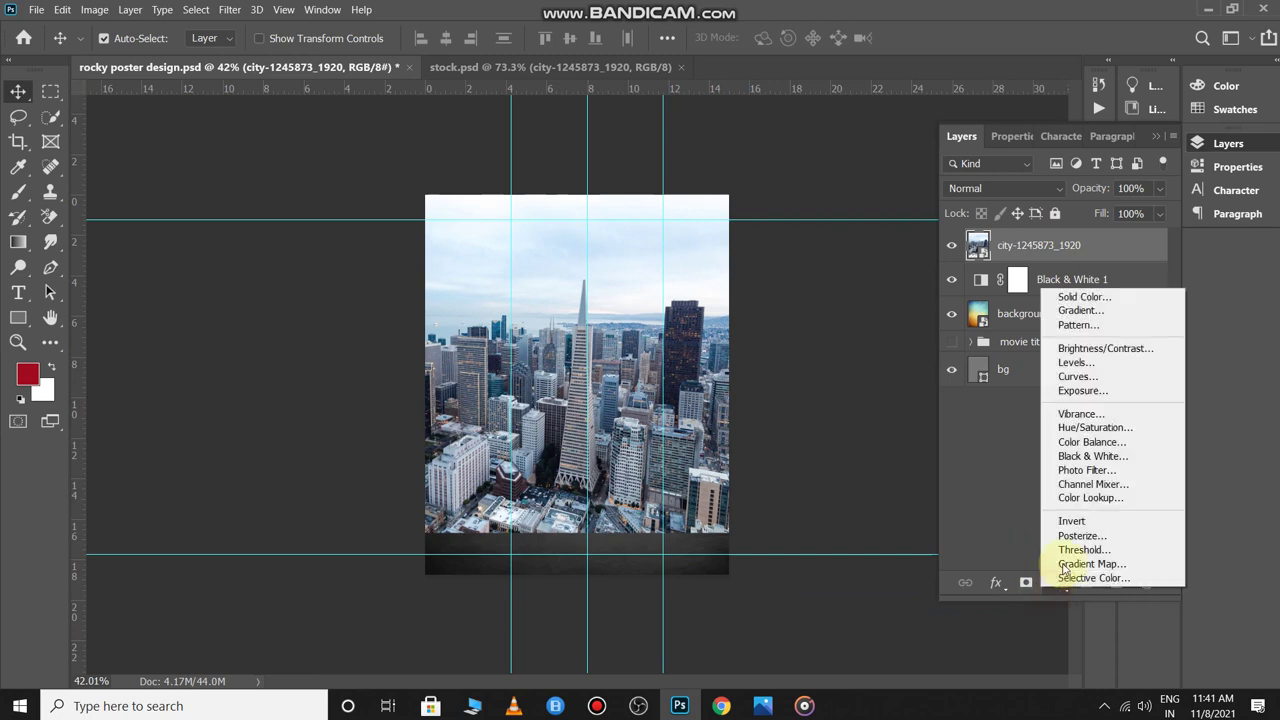
pyautogui.click(1085, 456)
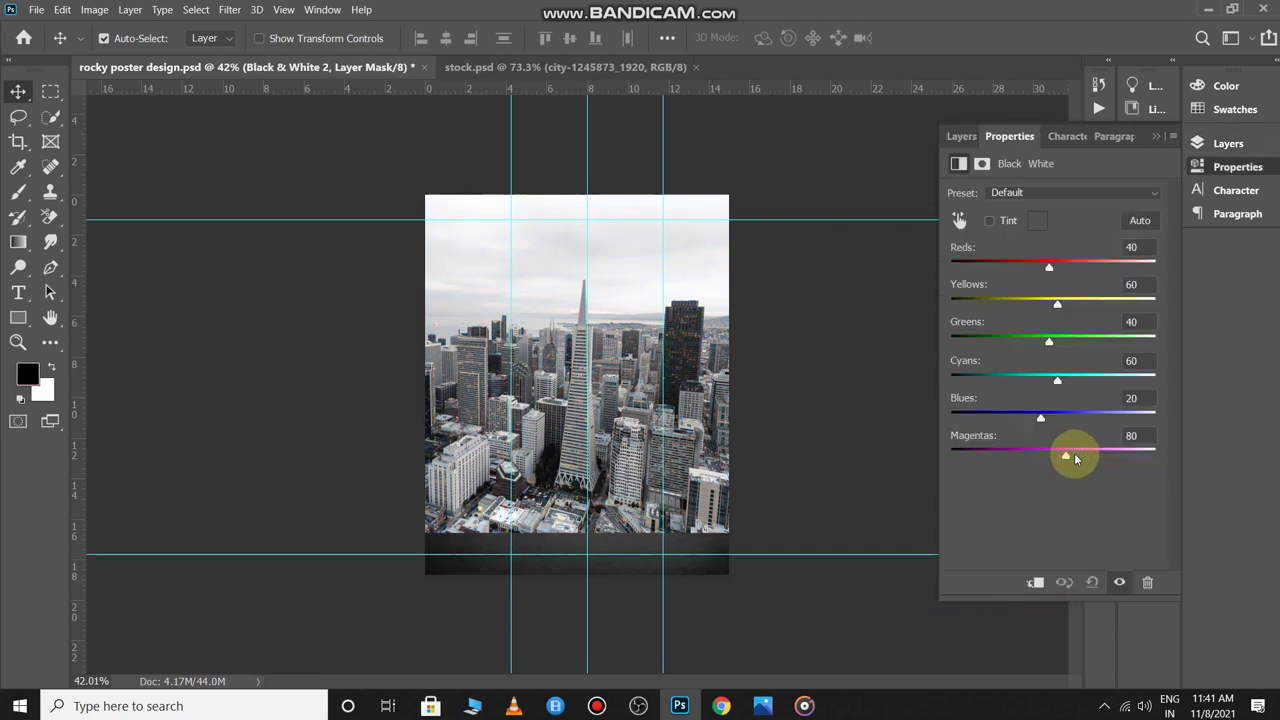
pyautogui.click(960, 136)
pyautogui.click(1029, 188)
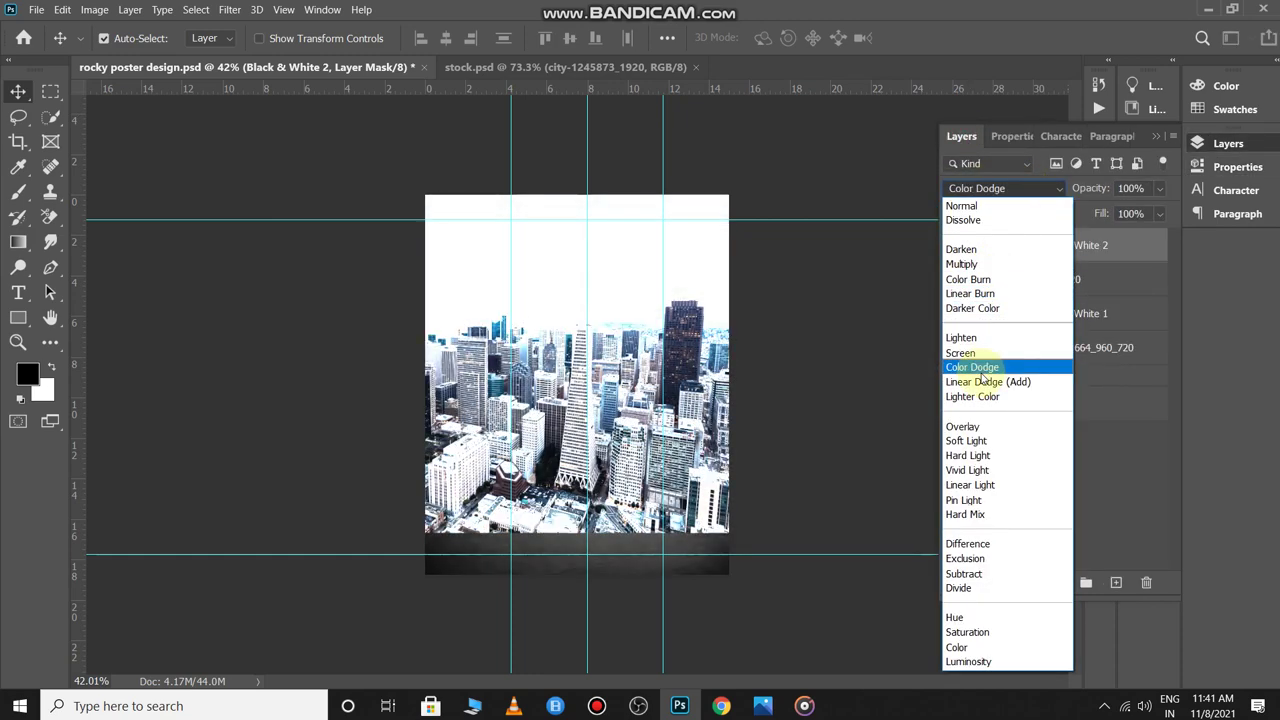
pyautogui.click(975, 206)
pyautogui.click(1027, 505)
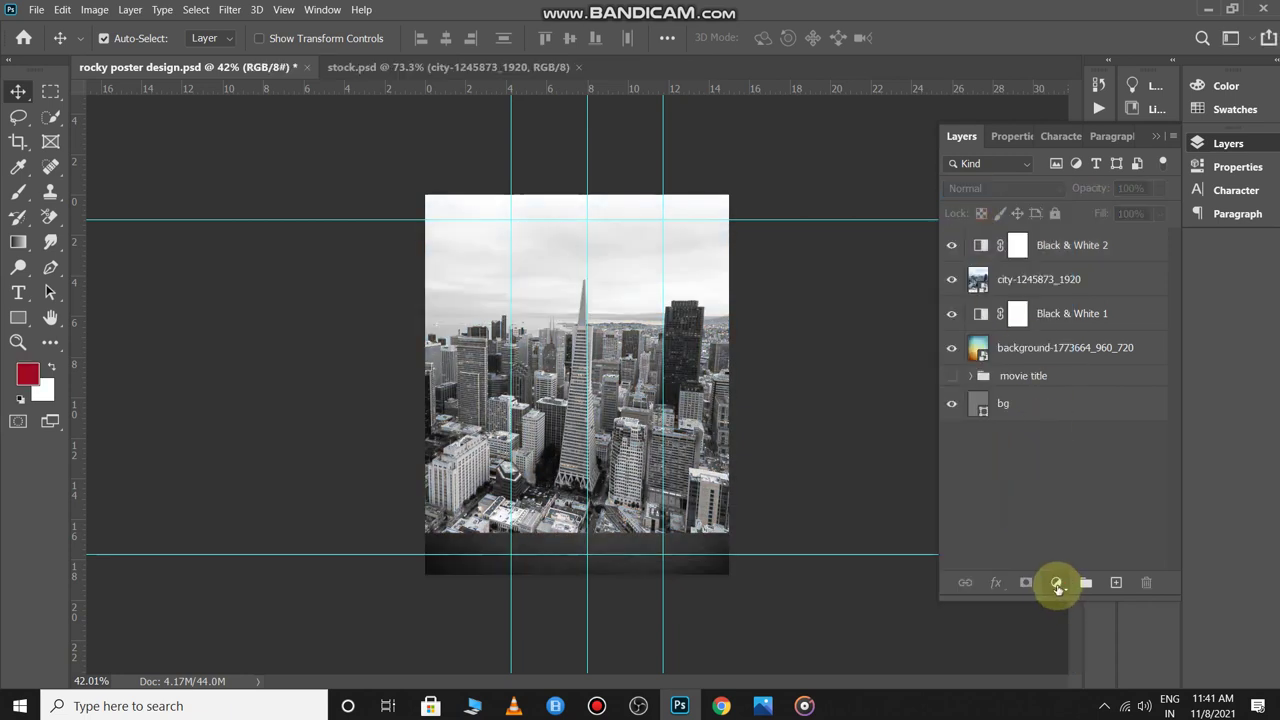
# Add a Hue/Saturation adjustment layer on top of the stack and lower its Lightness to -23.
pyautogui.click(1057, 584)
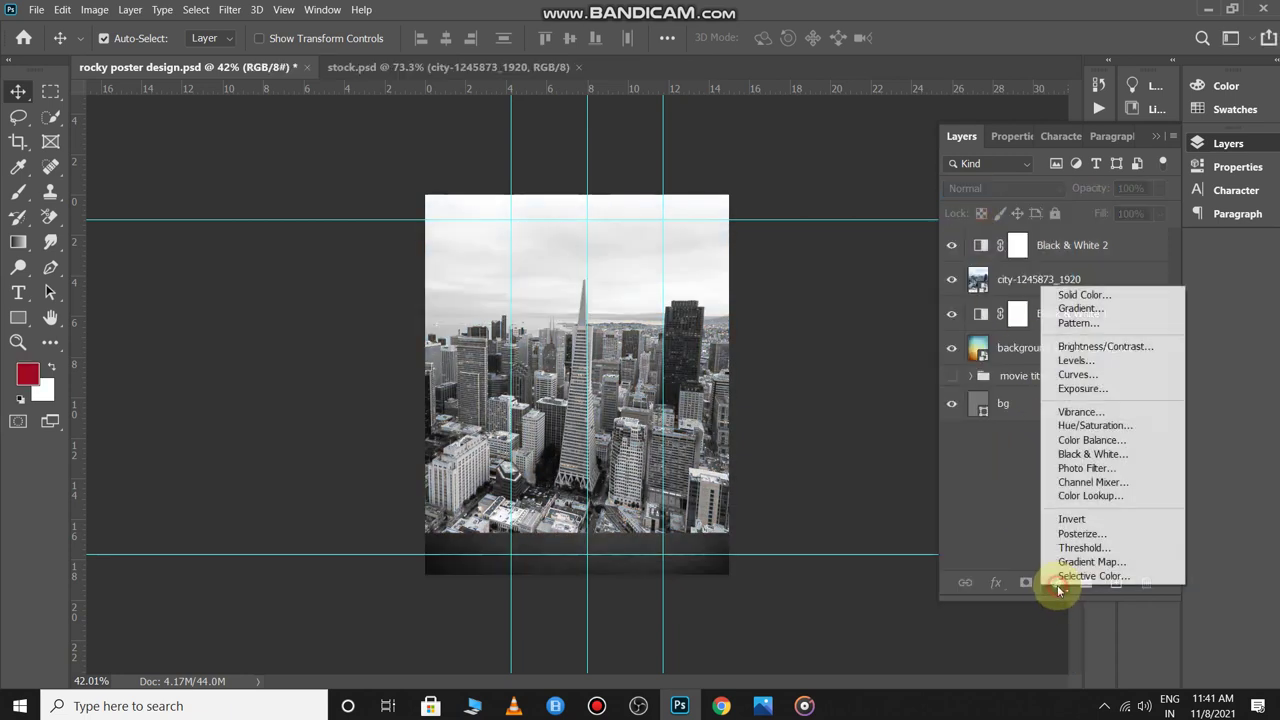
pyautogui.click(1085, 426)
pyautogui.moveTo(1052, 311); pyautogui.dragTo(1031, 346)
pyautogui.hotkey('ctrl', 'z')
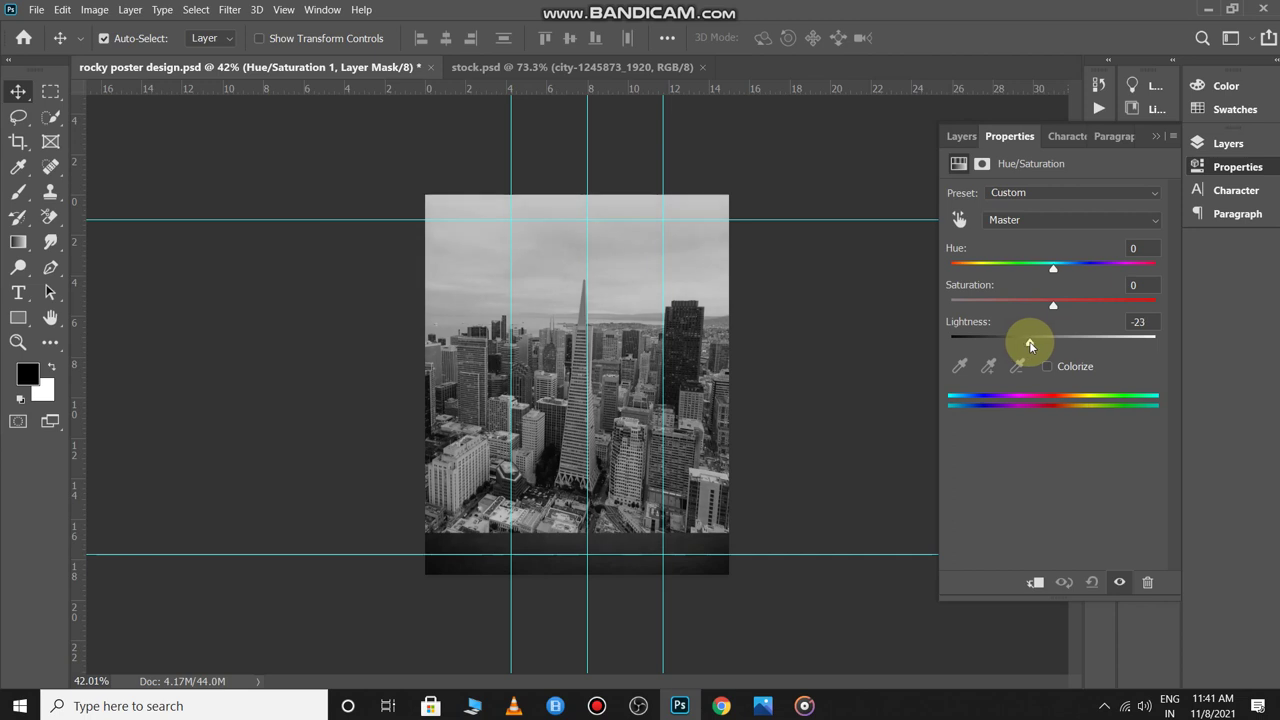
pyautogui.click(955, 137)
pyautogui.click(1025, 500)
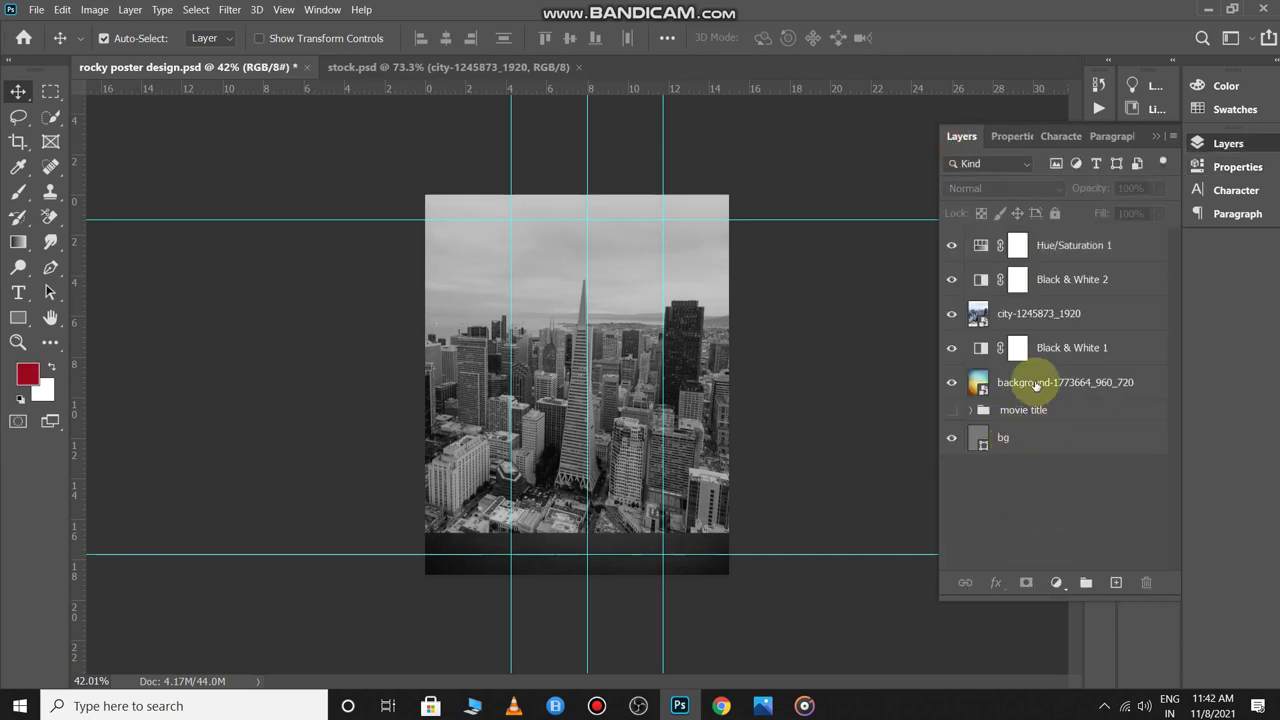
# Add a layer mask to the city layer and set up a 500 px Soft Round brush at 36% opacity.
pyautogui.click(1030, 314)
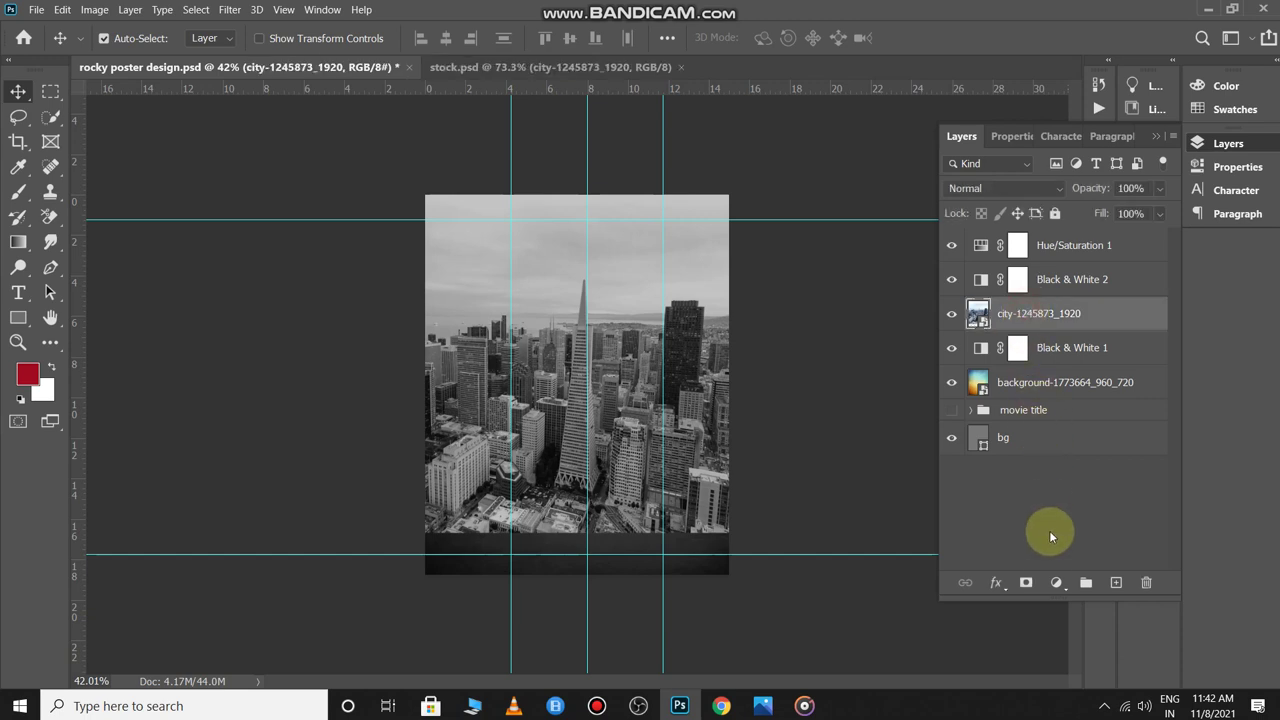
pyautogui.click(1028, 581)
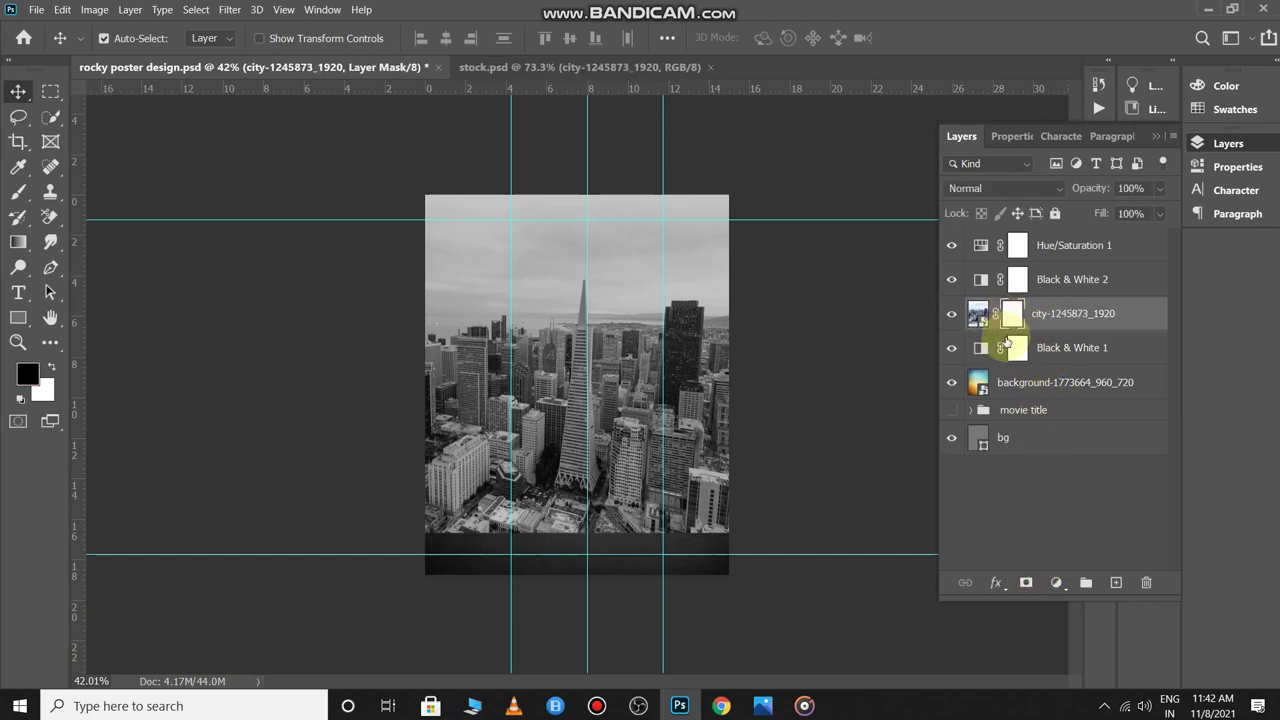
pyautogui.press('b')
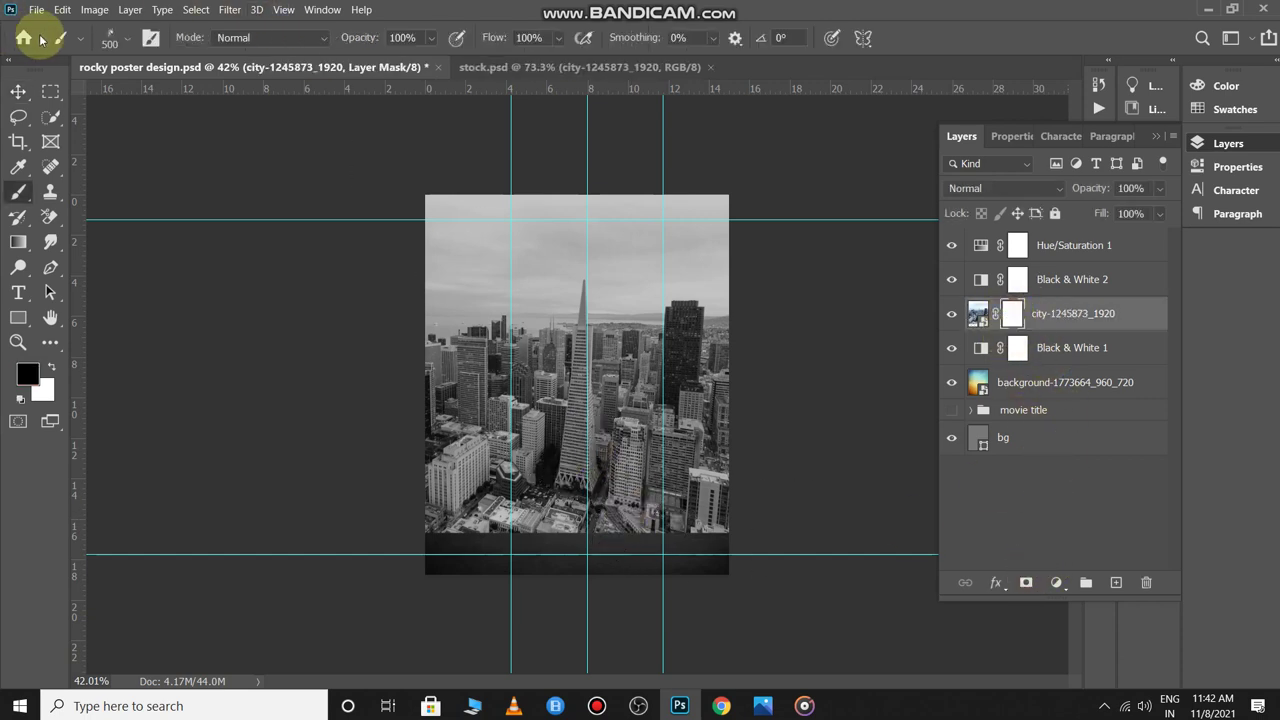
pyautogui.click(110, 40)
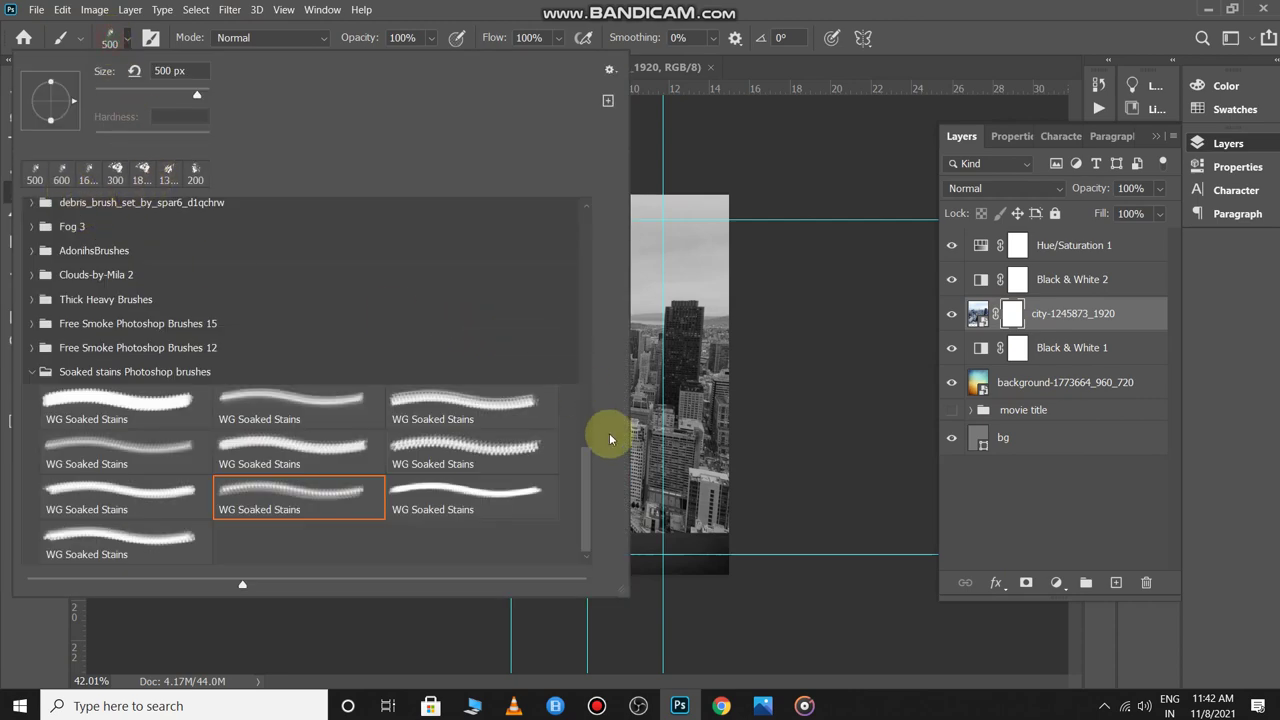
pyautogui.moveTo(587, 470)
pyautogui.mouseDown()
pyautogui.moveTo(580, 251)
pyautogui.moveTo(560, 229)
pyautogui.mouseUp()
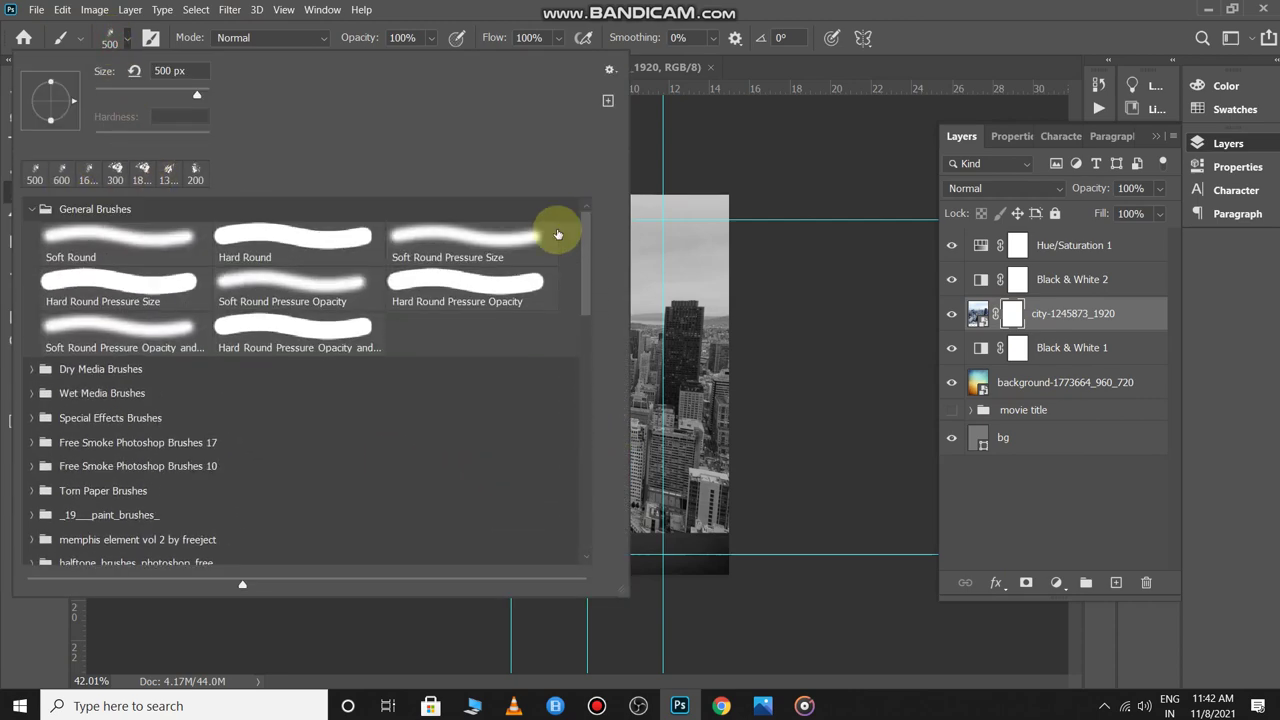
pyautogui.click(97, 236)
pyautogui.click(755, 375)
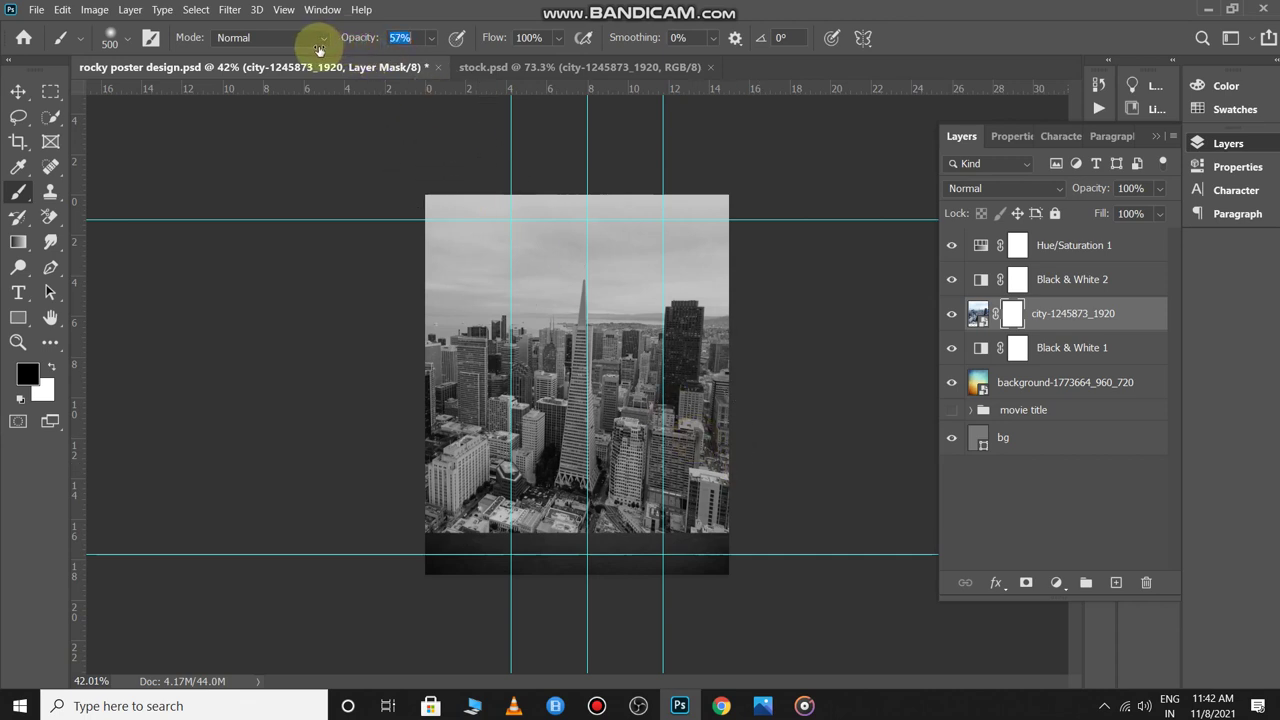
# Paint black on the city layer's mask along the poster's bottom edge to fade the buildings into the background.
pyautogui.click(412, 518)
pyautogui.moveTo(414, 518)
pyautogui.mouseDown()
pyautogui.moveTo(484, 554)
pyautogui.moveTo(463, 554)
pyautogui.moveTo(664, 545)
pyautogui.moveTo(599, 541)
pyautogui.moveTo(648, 539)
pyautogui.moveTo(593, 554)
pyautogui.moveTo(643, 554)
pyautogui.mouseUp()
pyautogui.click(723, 534)
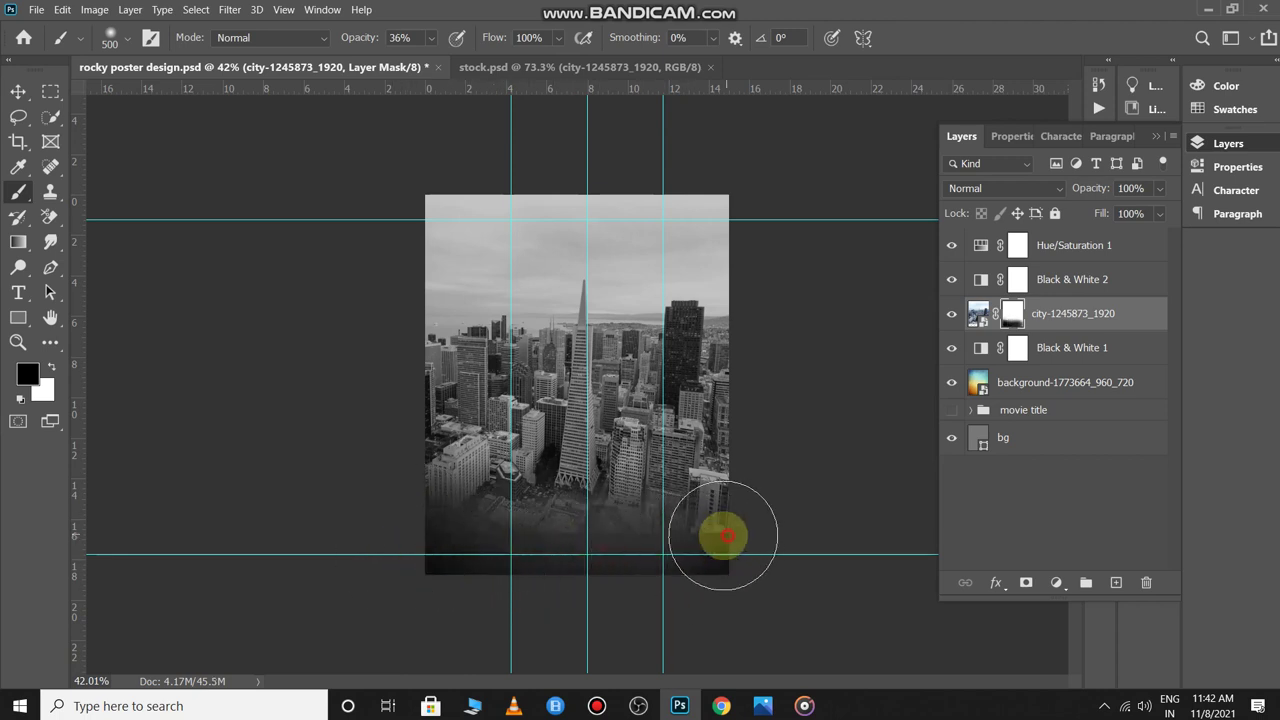
pyautogui.click(718, 527)
pyautogui.press('v')
pyautogui.click(694, 529)
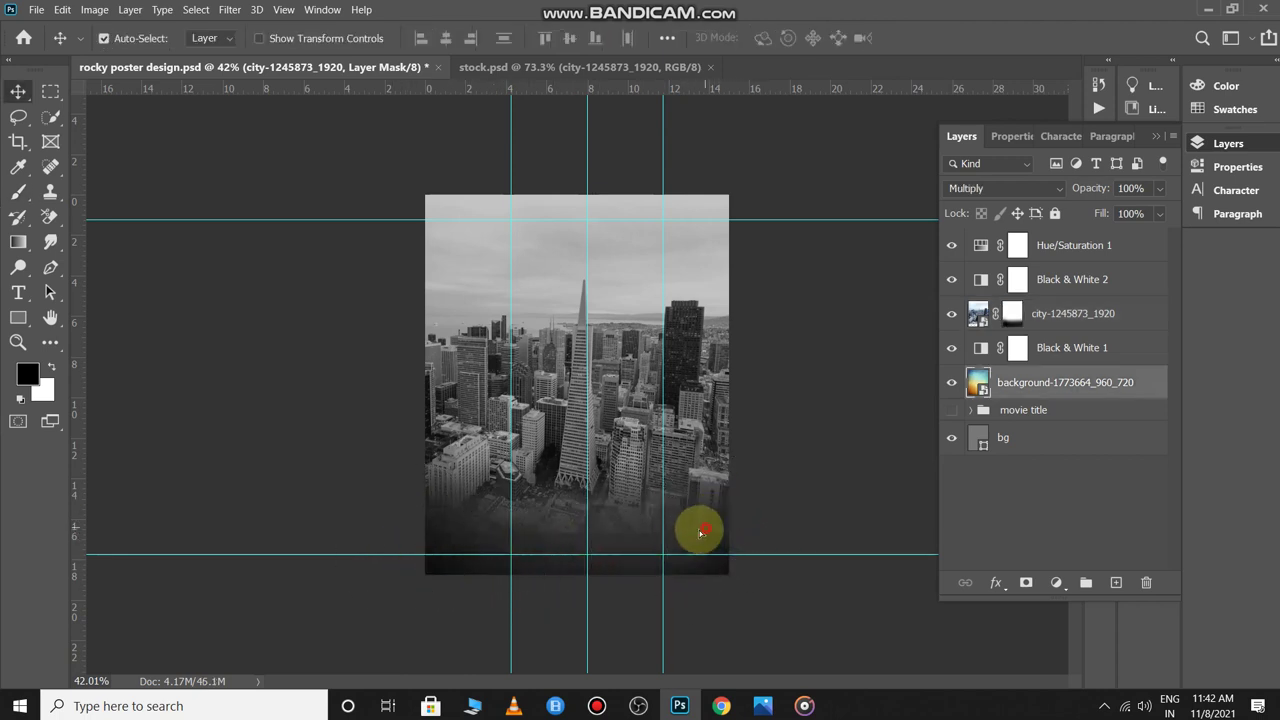
pyautogui.click(762, 521)
pyautogui.press('b')
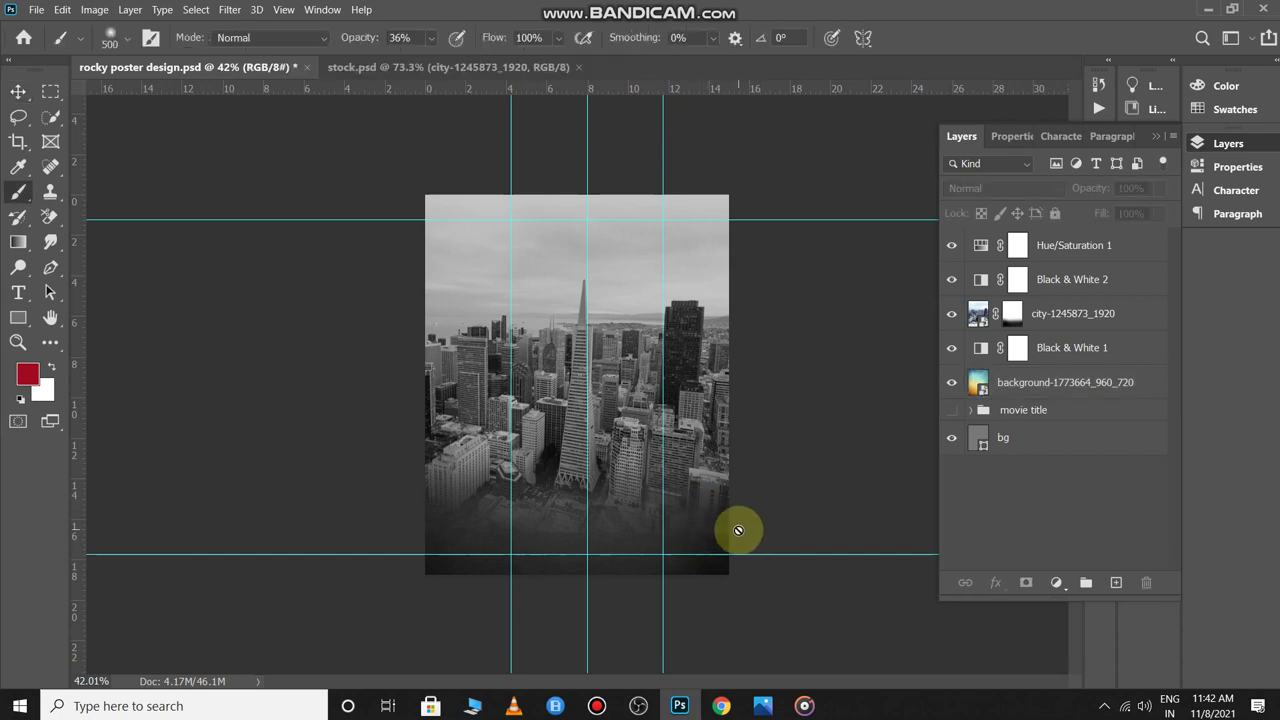
pyautogui.click(1010, 320)
pyautogui.click(1010, 315)
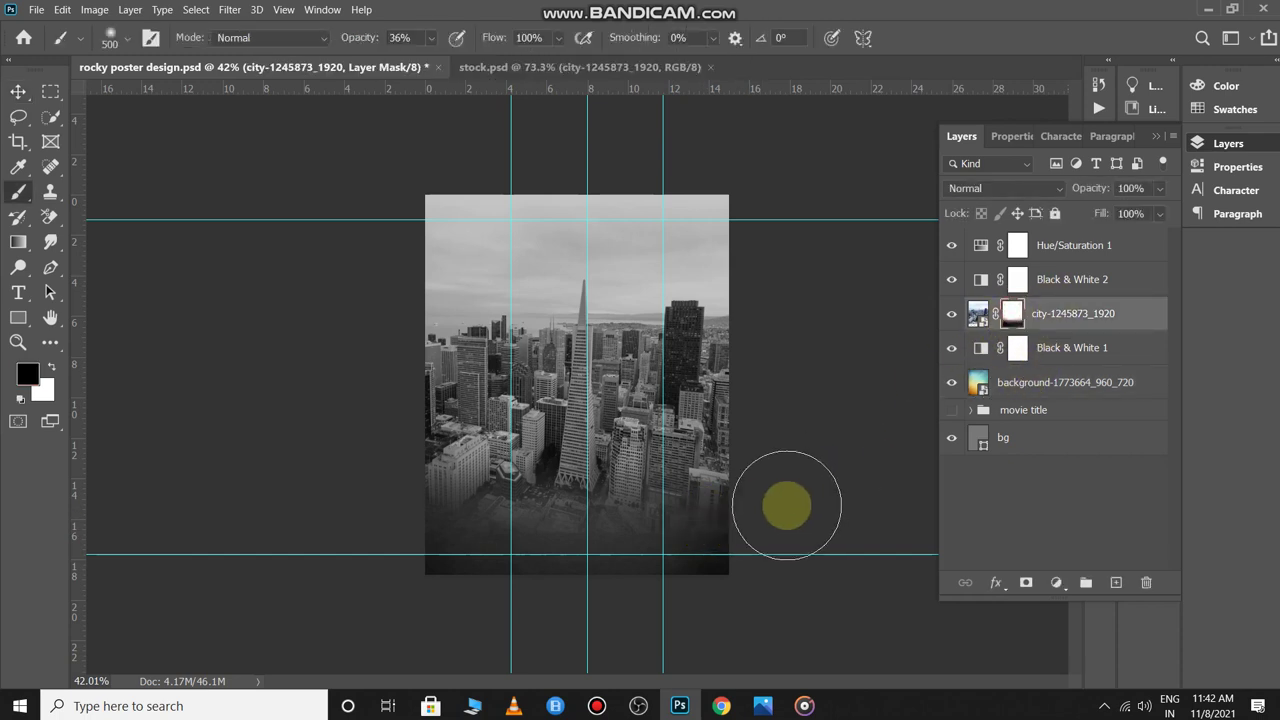
pyautogui.moveTo(707, 565)
pyautogui.mouseDown()
pyautogui.moveTo(406, 569)
pyautogui.moveTo(491, 570)
pyautogui.mouseUp()
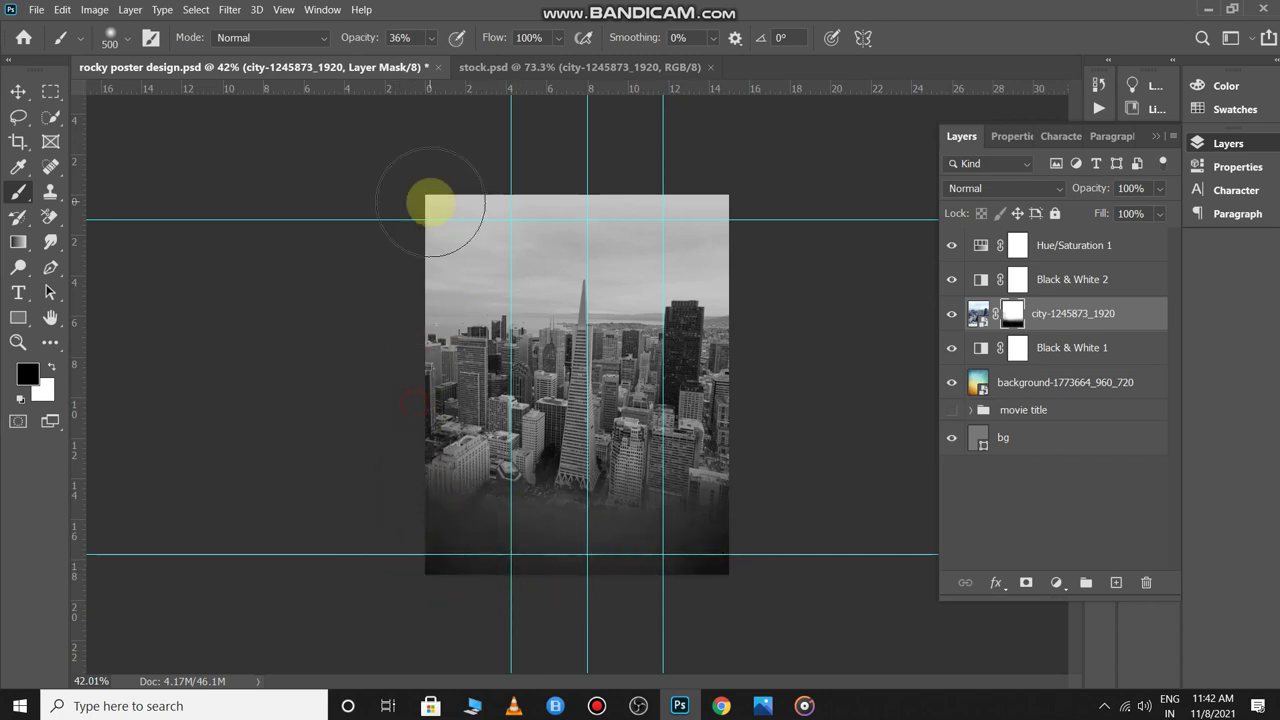
# Paint black on the city layer's mask along the top edge, corners and both sides to fade the city into a vignette.
pyautogui.moveTo(434, 206)
pyautogui.mouseDown()
pyautogui.moveTo(618, 178)
pyautogui.moveTo(463, 208)
pyautogui.moveTo(490, 212)
pyautogui.moveTo(402, 288)
pyautogui.moveTo(457, 491)
pyautogui.moveTo(508, 212)
pyautogui.moveTo(690, 196)
pyautogui.moveTo(671, 206)
pyautogui.moveTo(727, 263)
pyautogui.moveTo(739, 310)
pyautogui.moveTo(735, 203)
pyautogui.moveTo(501, 183)
pyautogui.moveTo(513, 195)
pyautogui.moveTo(467, 222)
pyautogui.moveTo(854, 321)
pyautogui.moveTo(816, 473)
pyautogui.moveTo(730, 488)
pyautogui.moveTo(700, 460)
pyautogui.moveTo(738, 398)
pyautogui.moveTo(760, 276)
pyautogui.moveTo(776, 422)
pyautogui.moveTo(766, 290)
pyautogui.moveTo(752, 516)
pyautogui.moveTo(766, 415)
pyautogui.moveTo(753, 455)
pyautogui.moveTo(751, 304)
pyautogui.moveTo(772, 333)
pyautogui.moveTo(738, 267)
pyautogui.mouseUp()
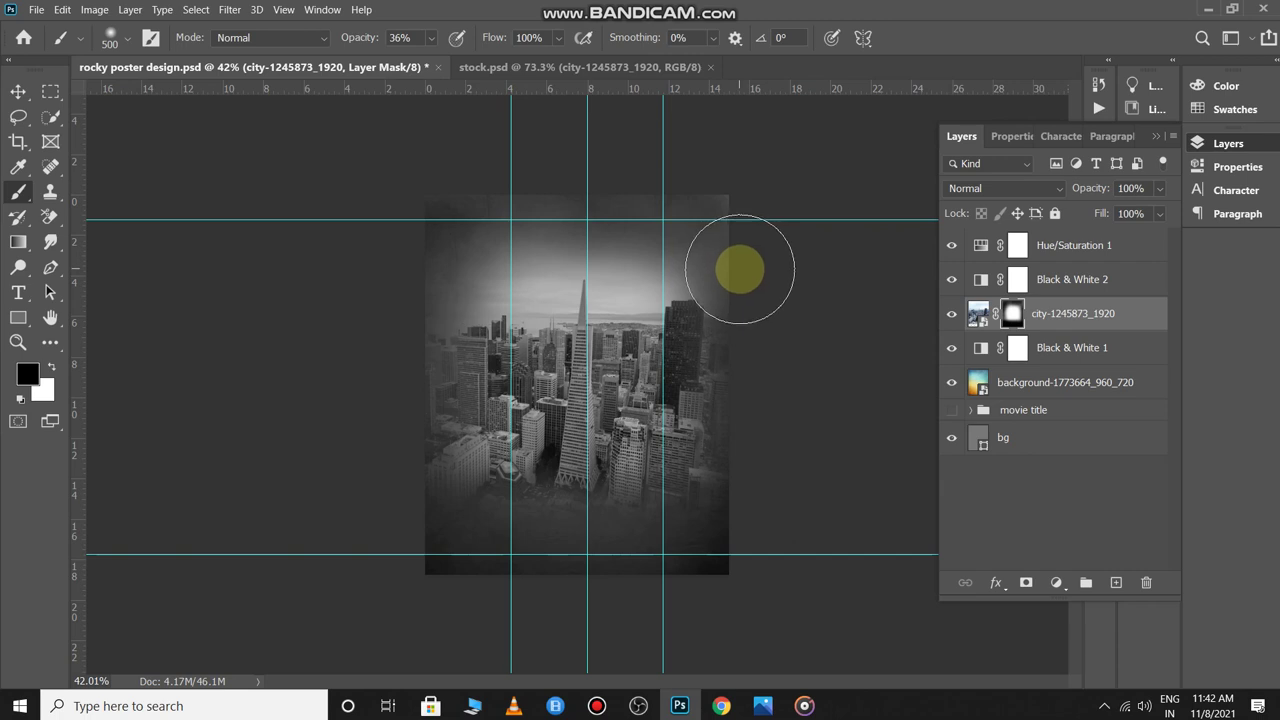
pyautogui.press(']')
pyautogui.press(']')
pyautogui.press(']')
pyautogui.moveTo(720, 211)
pyautogui.mouseDown()
pyautogui.moveTo(499, 185)
pyautogui.moveTo(555, 207)
pyautogui.moveTo(438, 210)
pyautogui.moveTo(394, 347)
pyautogui.moveTo(389, 475)
pyautogui.moveTo(389, 412)
pyautogui.moveTo(354, 392)
pyautogui.moveTo(337, 437)
pyautogui.moveTo(341, 378)
pyautogui.moveTo(389, 360)
pyautogui.moveTo(363, 390)
pyautogui.moveTo(395, 361)
pyautogui.moveTo(375, 433)
pyautogui.moveTo(391, 460)
pyautogui.mouseUp()
pyautogui.moveTo(771, 365)
pyautogui.mouseDown()
pyautogui.moveTo(760, 314)
pyautogui.moveTo(734, 367)
pyautogui.moveTo(769, 414)
pyautogui.moveTo(777, 491)
pyautogui.moveTo(757, 203)
pyautogui.moveTo(818, 226)
pyautogui.mouseUp()
pyautogui.scroll(4, 762, 533)
pyautogui.scroll(-3, 761, 521)
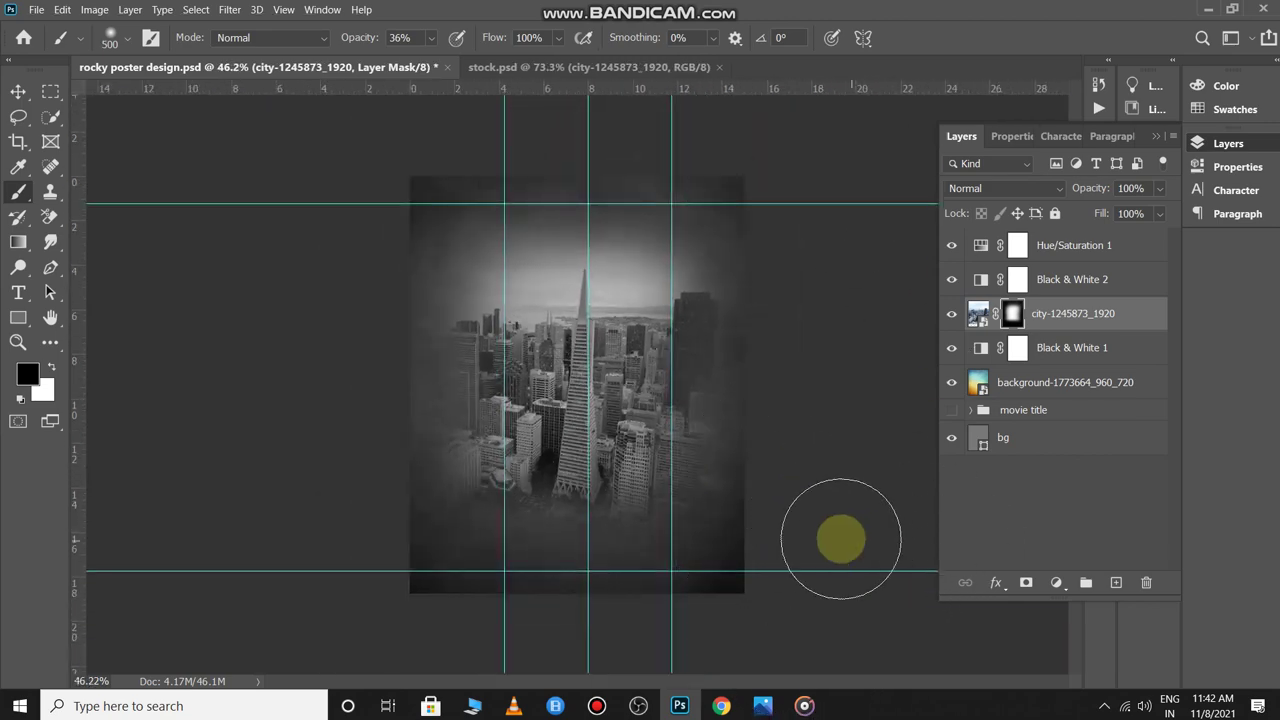
pyautogui.press('v')
pyautogui.scroll(1, 797, 477)
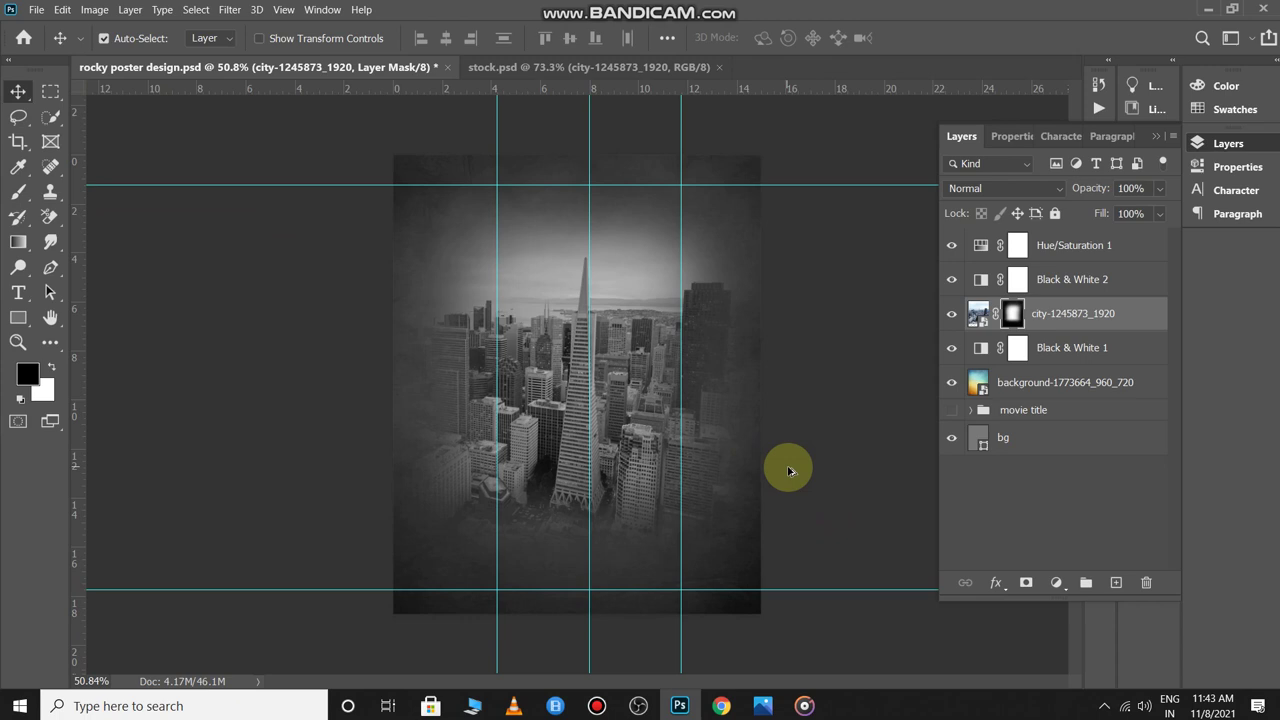
# Reduce the opacity of the city-1245873_1920 layer to 58%.
pyautogui.click(829, 434)
pyautogui.click(1041, 318)
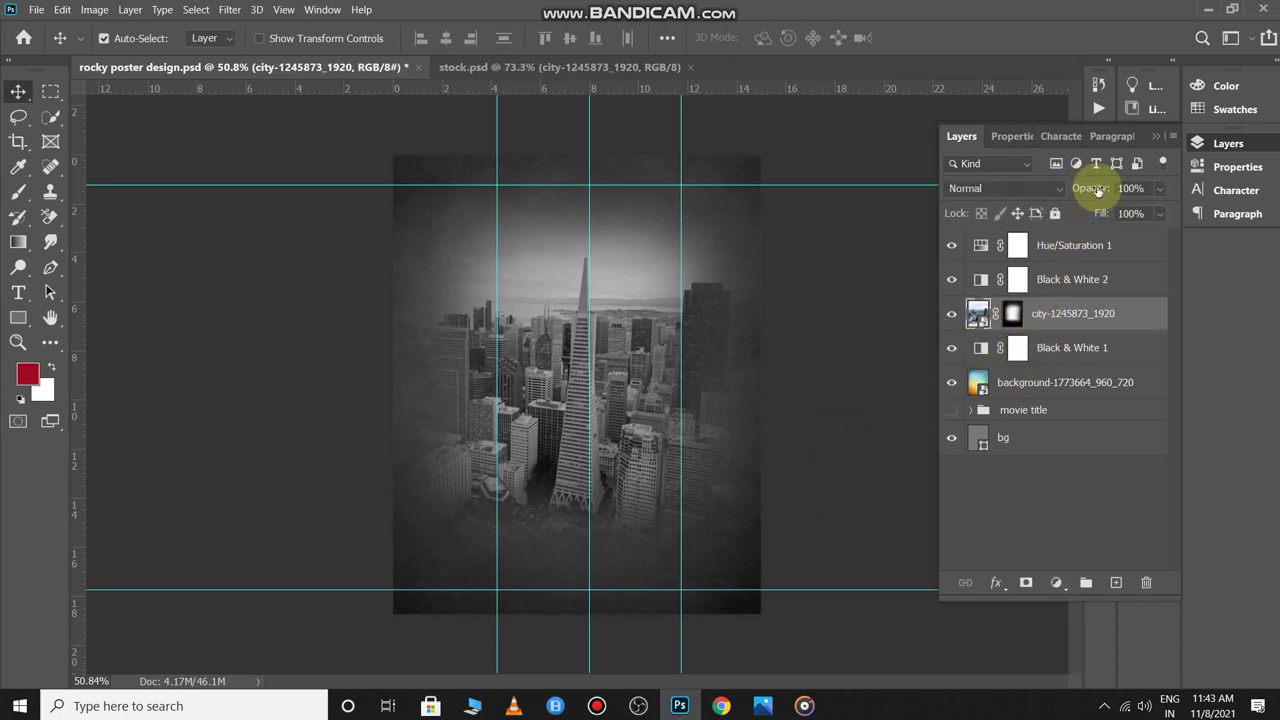
pyautogui.moveTo(1090, 193); pyautogui.dragTo(1054, 202)
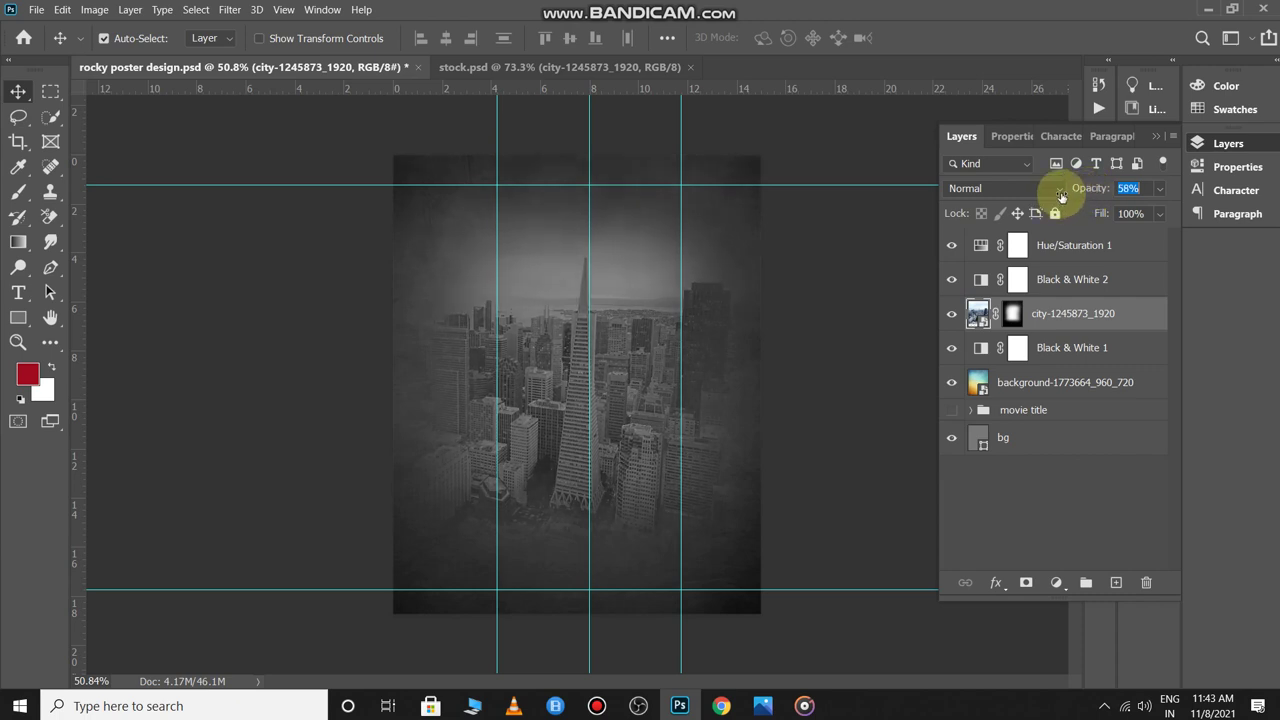
pyautogui.click(1048, 505)
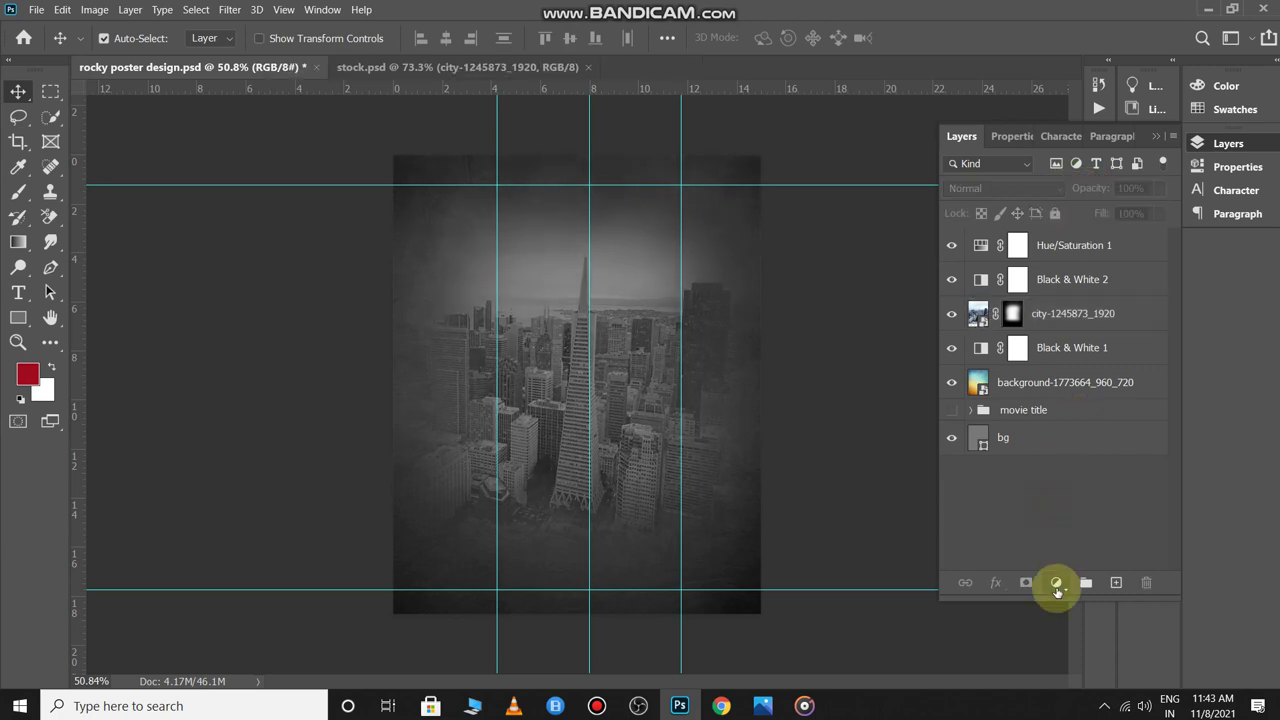
# Add an Exposure adjustment layer on top with Exposure 0.00, Offset -0.0041 and Gamma Correction 1.05.
pyautogui.click(1057, 583)
pyautogui.click(1090, 396)
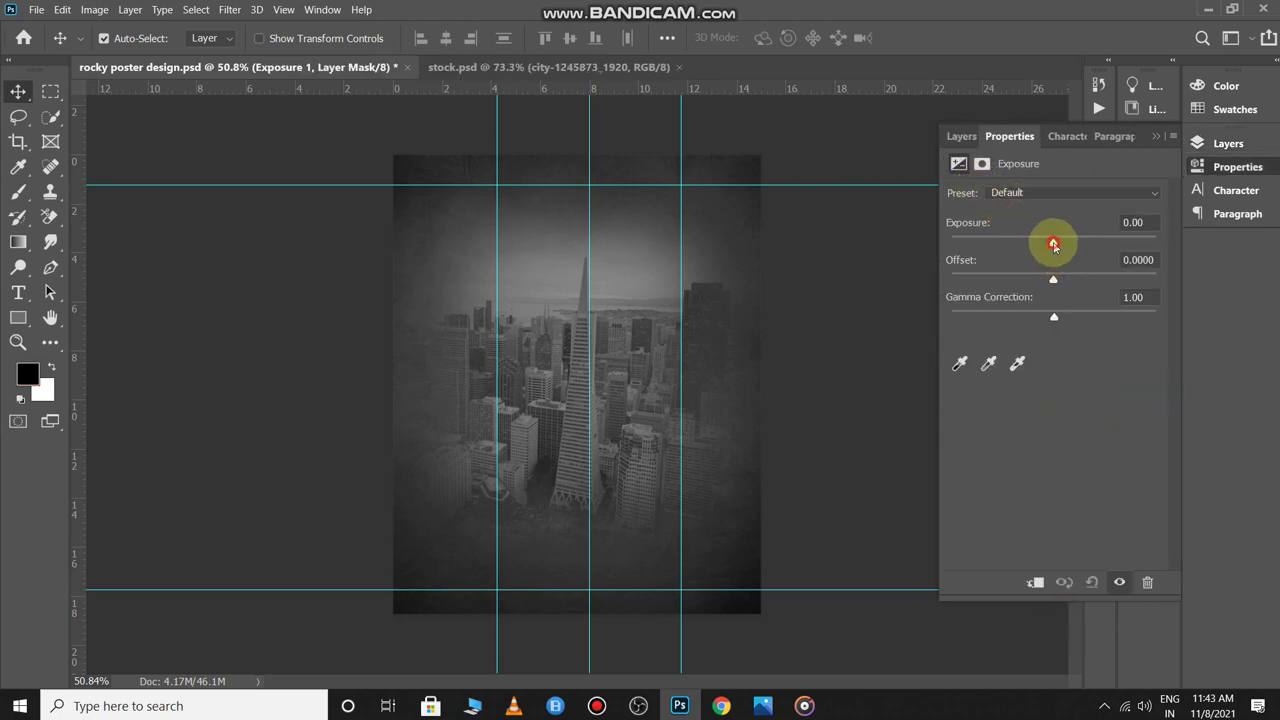
pyautogui.moveTo(1053, 245); pyautogui.dragTo(1051, 314)
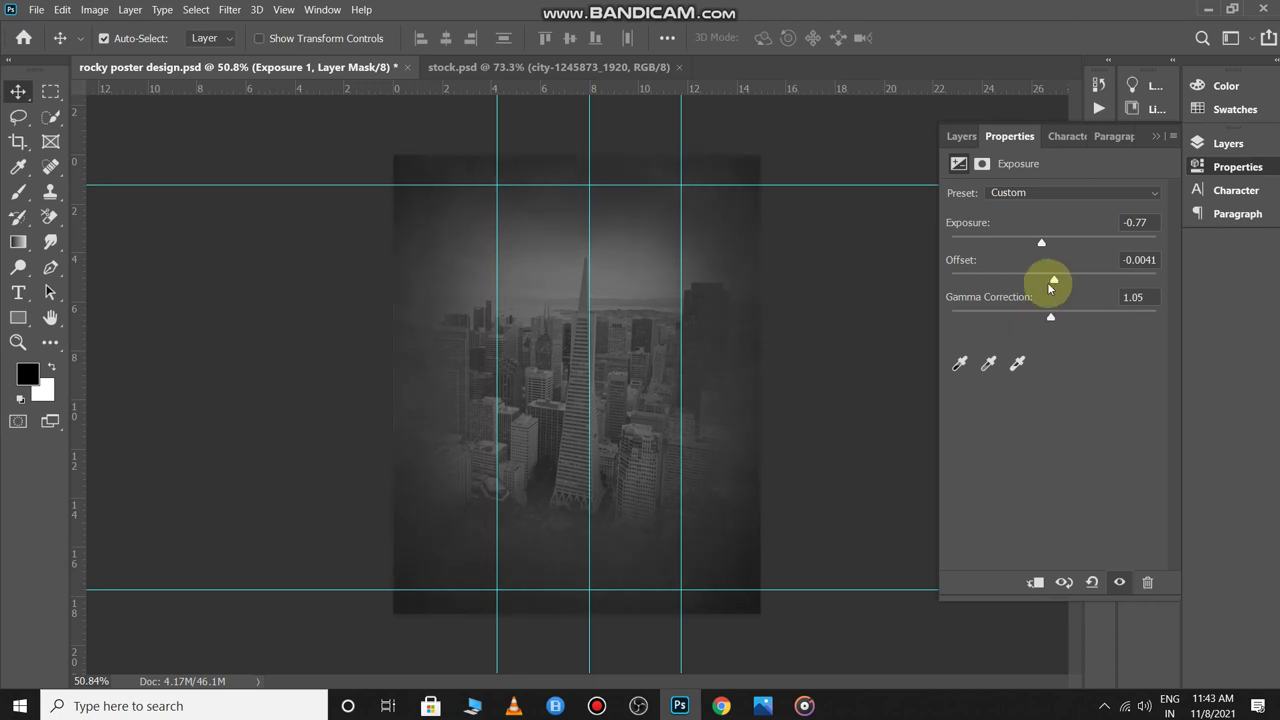
pyautogui.moveTo(1042, 242); pyautogui.dragTo(1053, 245)
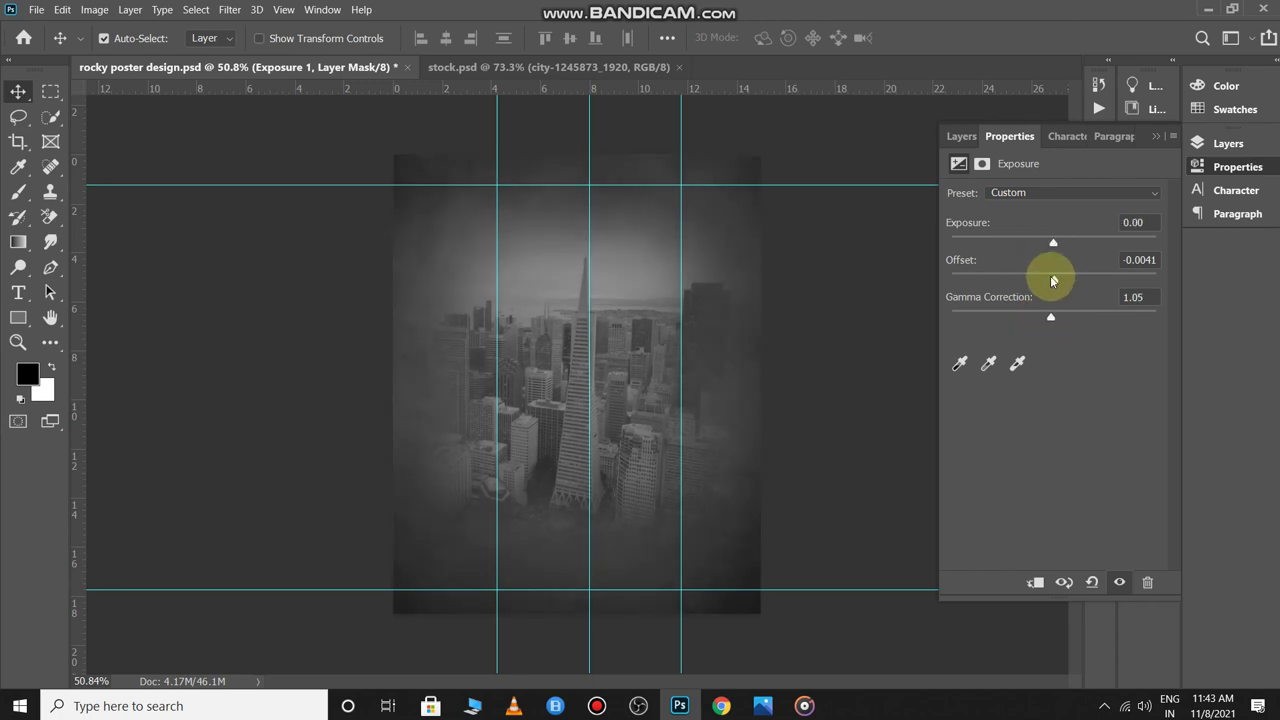
pyautogui.click(958, 136)
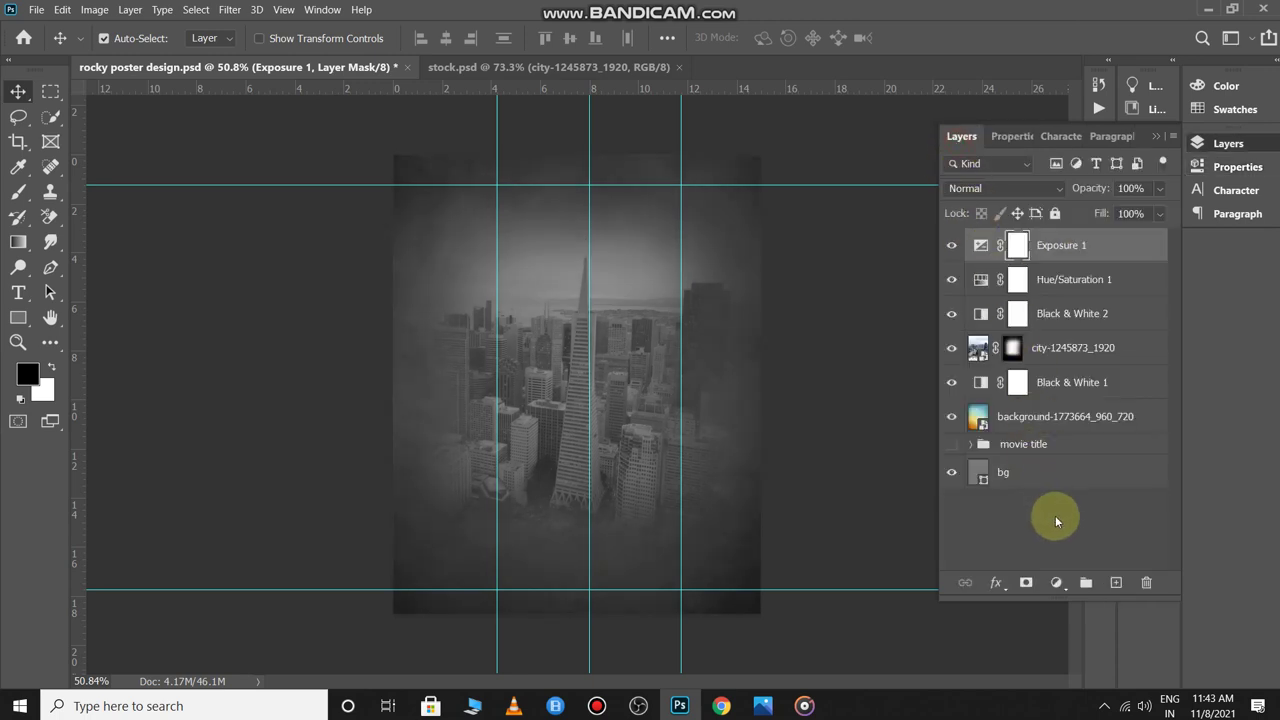
# Add a Levels adjustment layer on top with input levels 35, 1.18 and 225.
pyautogui.click(1055, 515)
pyautogui.click(1057, 584)
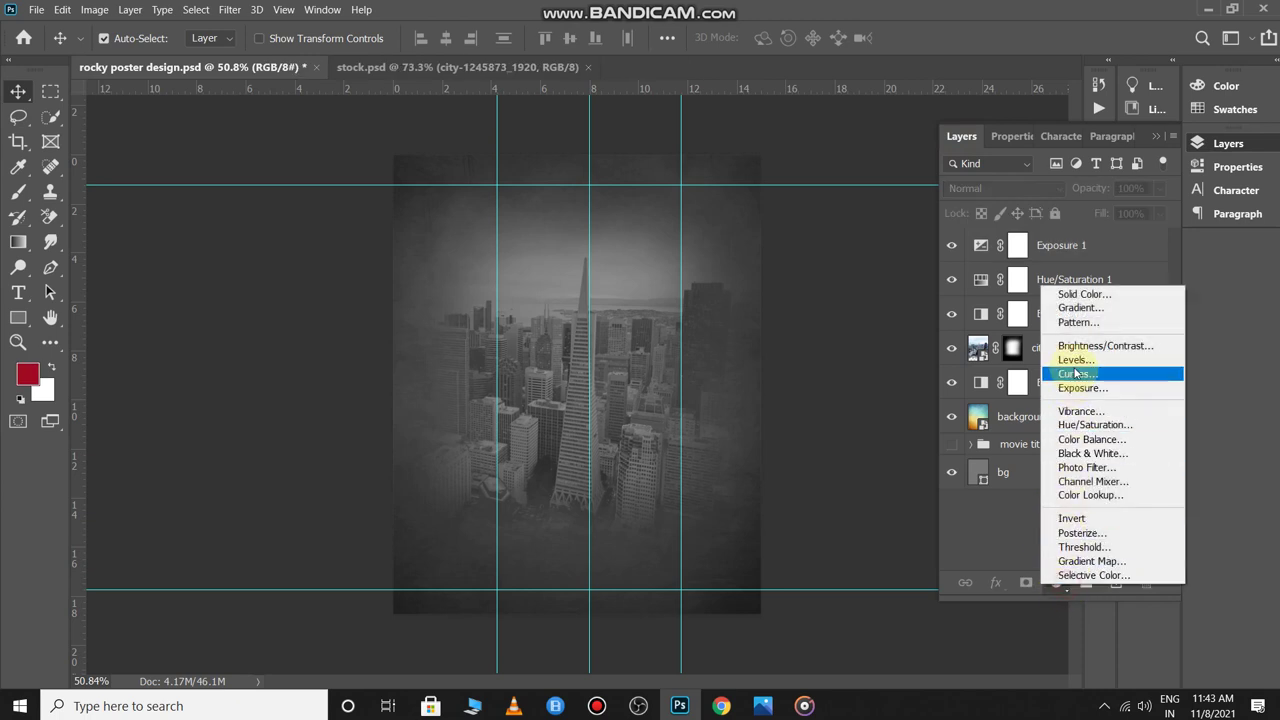
pyautogui.click(1075, 362)
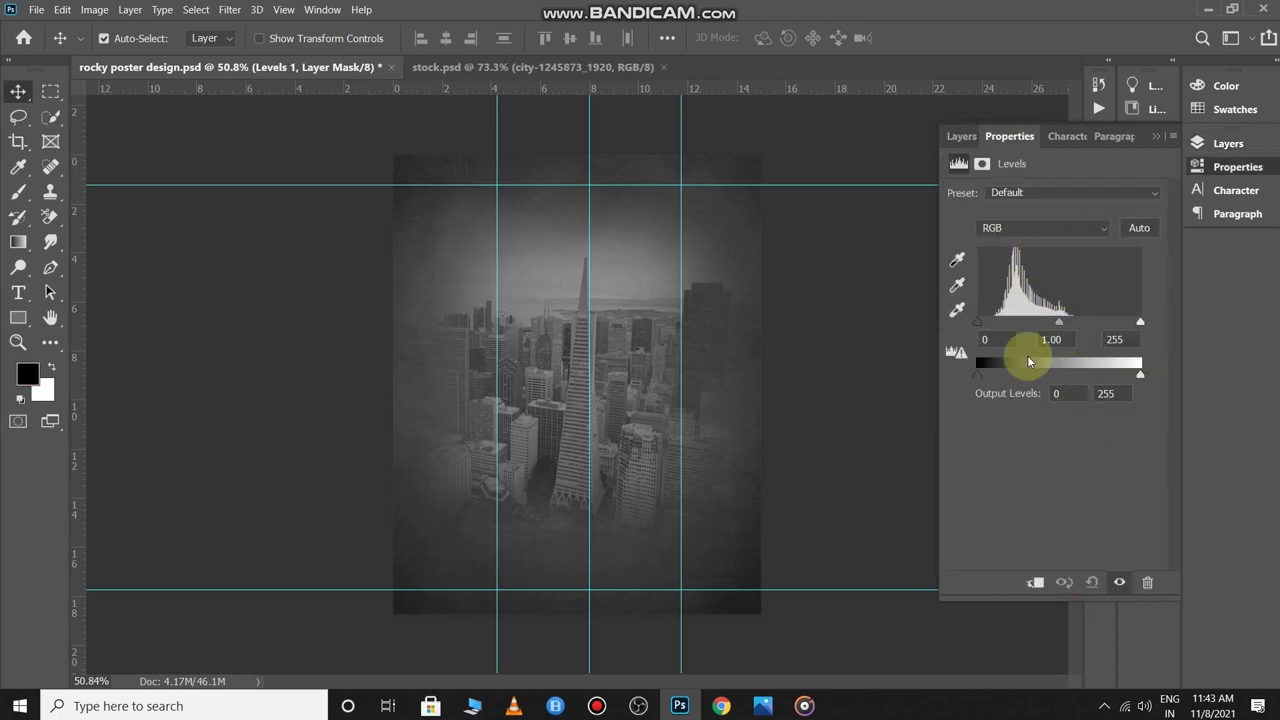
pyautogui.moveTo(978, 325); pyautogui.dragTo(990, 325)
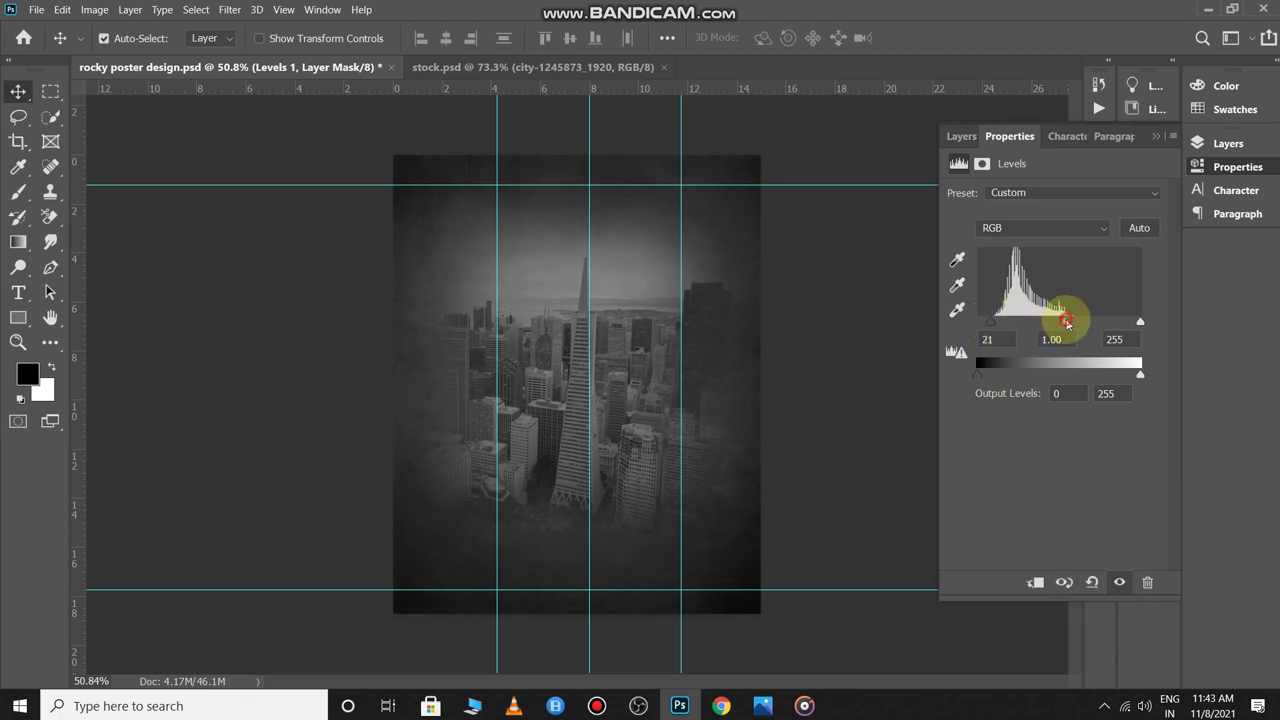
pyautogui.moveTo(1067, 322); pyautogui.dragTo(1060, 325)
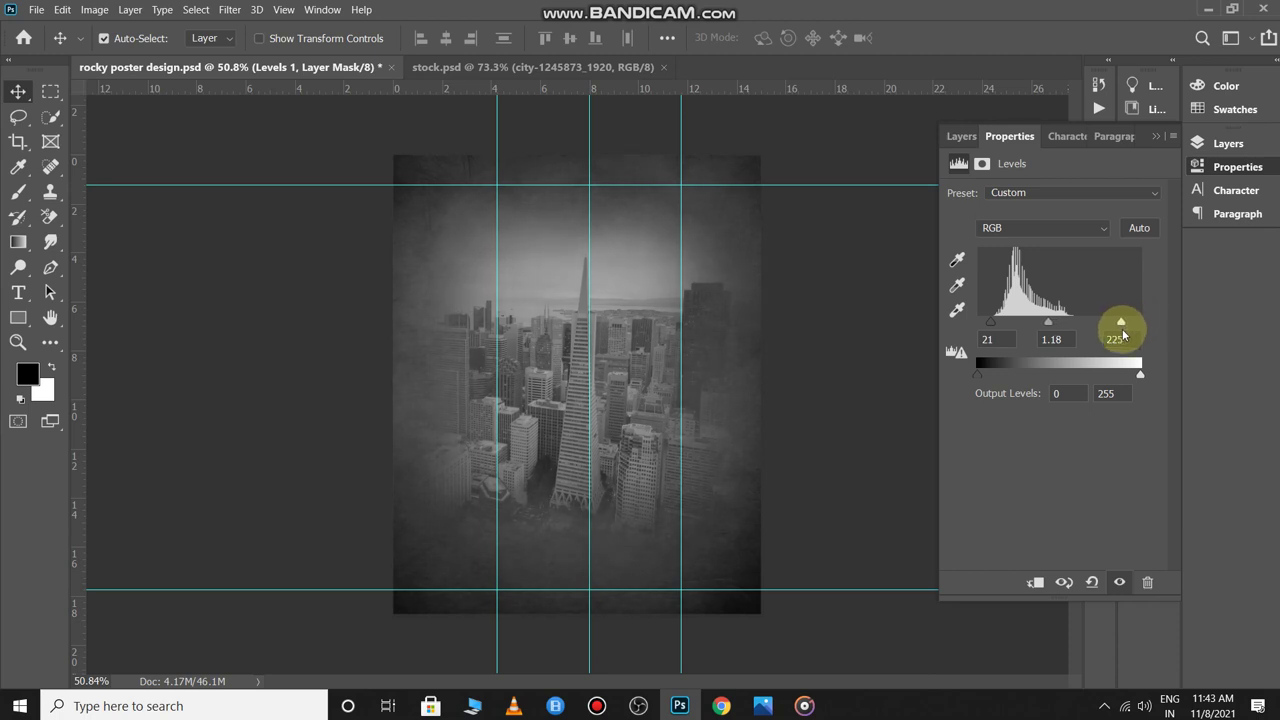
pyautogui.moveTo(994, 326); pyautogui.dragTo(1000, 326)
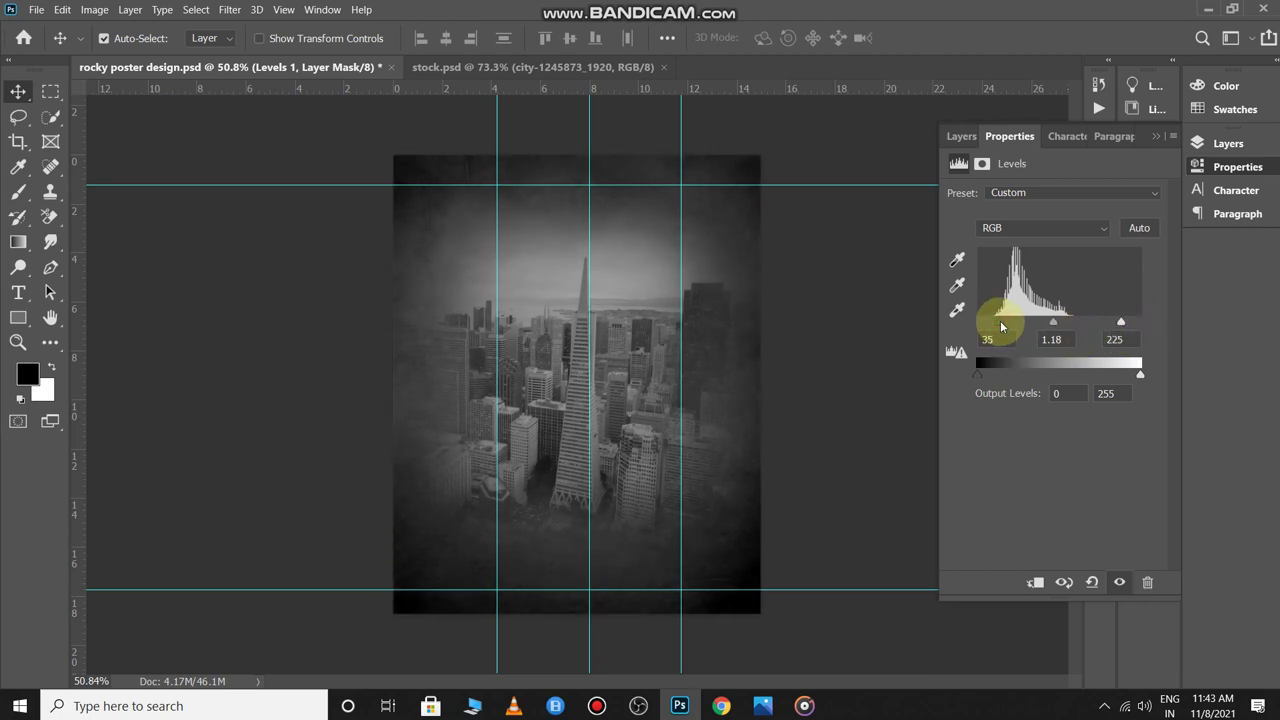
pyautogui.click(843, 383)
pyautogui.scroll(3, 834, 411)
pyautogui.scroll(-2, 833, 411)
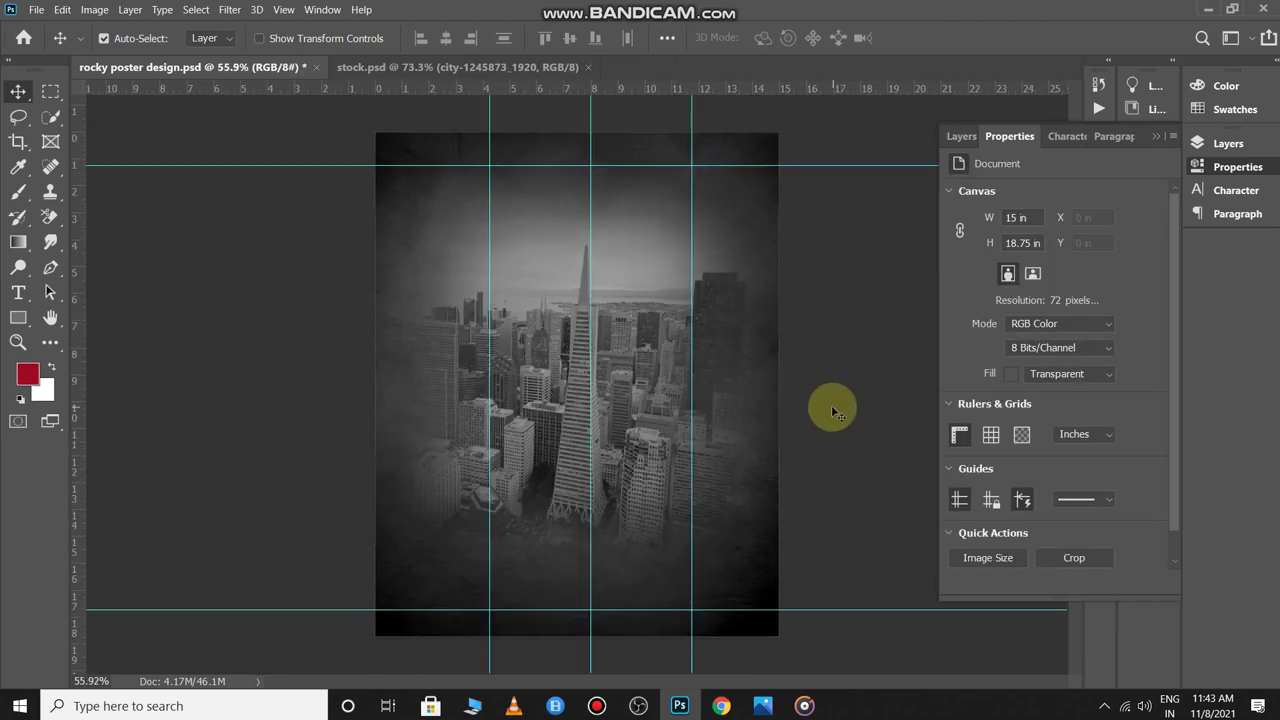
# Draw a red rectangle about 540 × 1114 px between the two outer vertical guides, starting from the upper horizontal guide.
pyautogui.click(958, 137)
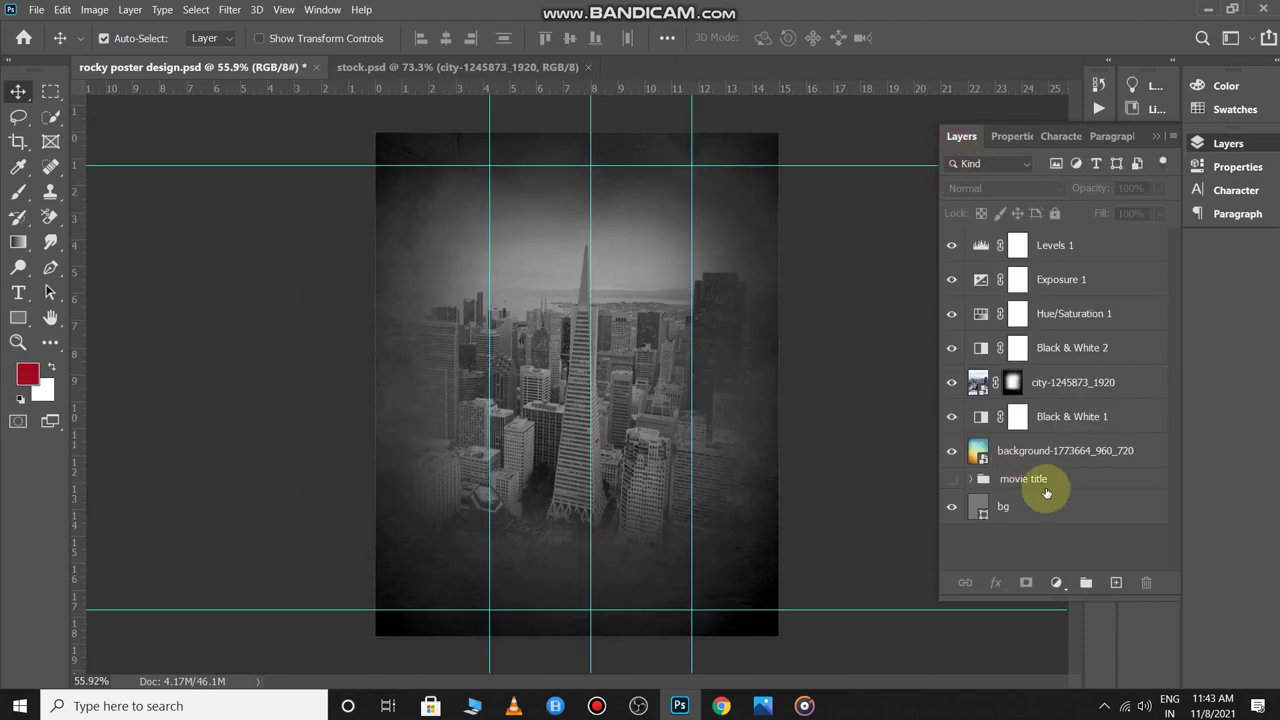
pyautogui.click(1053, 521)
pyautogui.click(1058, 545)
pyautogui.scroll(3, 800, 460)
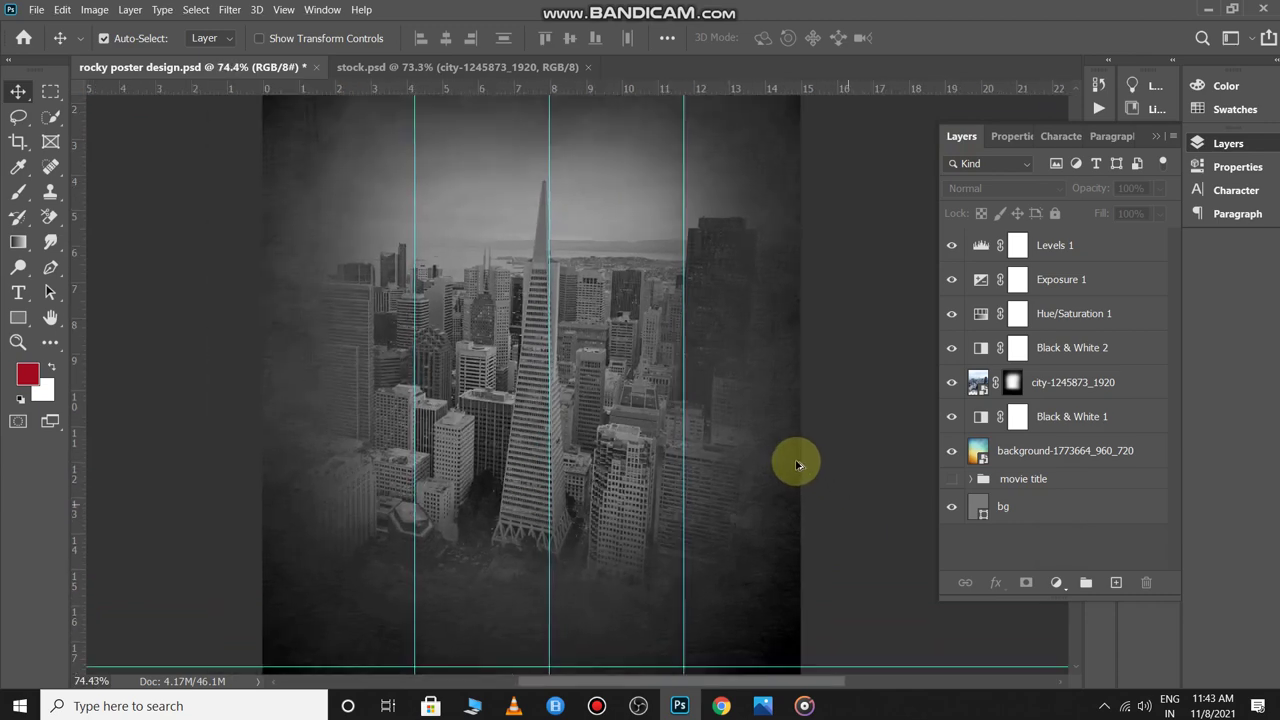
pyautogui.scroll(-3, 814, 449)
pyautogui.scroll(-1, 545, 373)
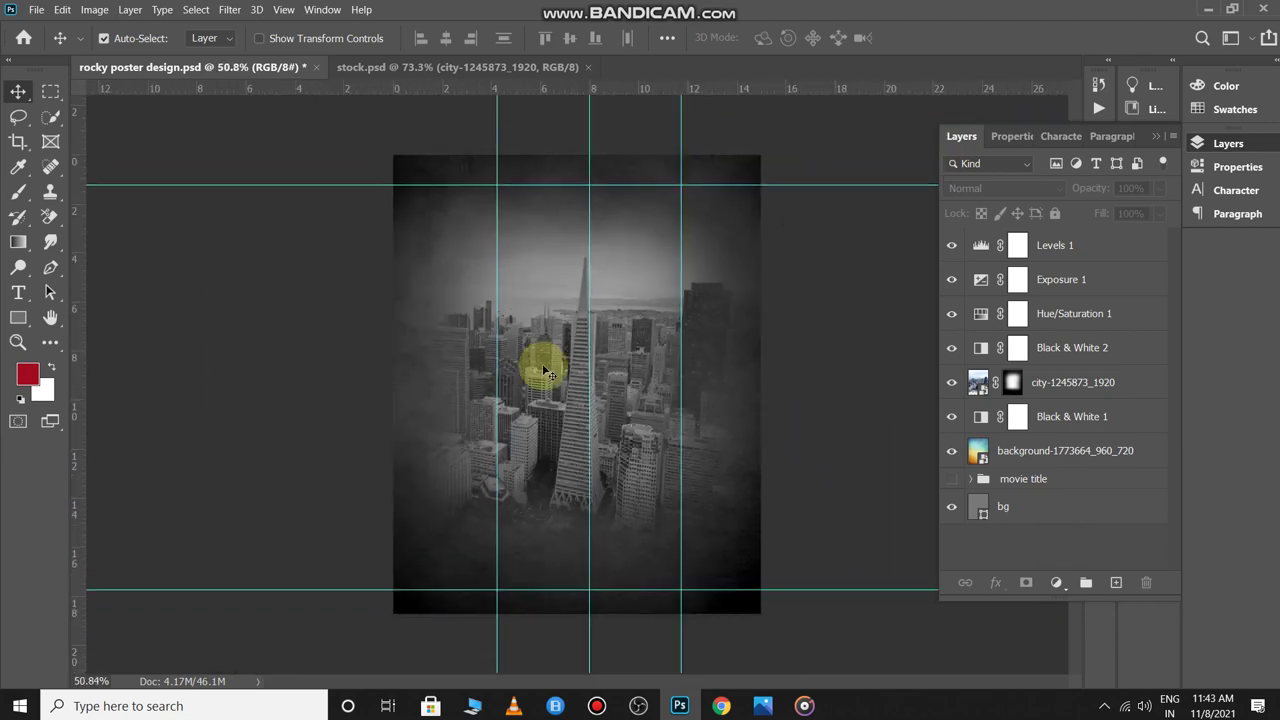
pyautogui.click(18, 318)
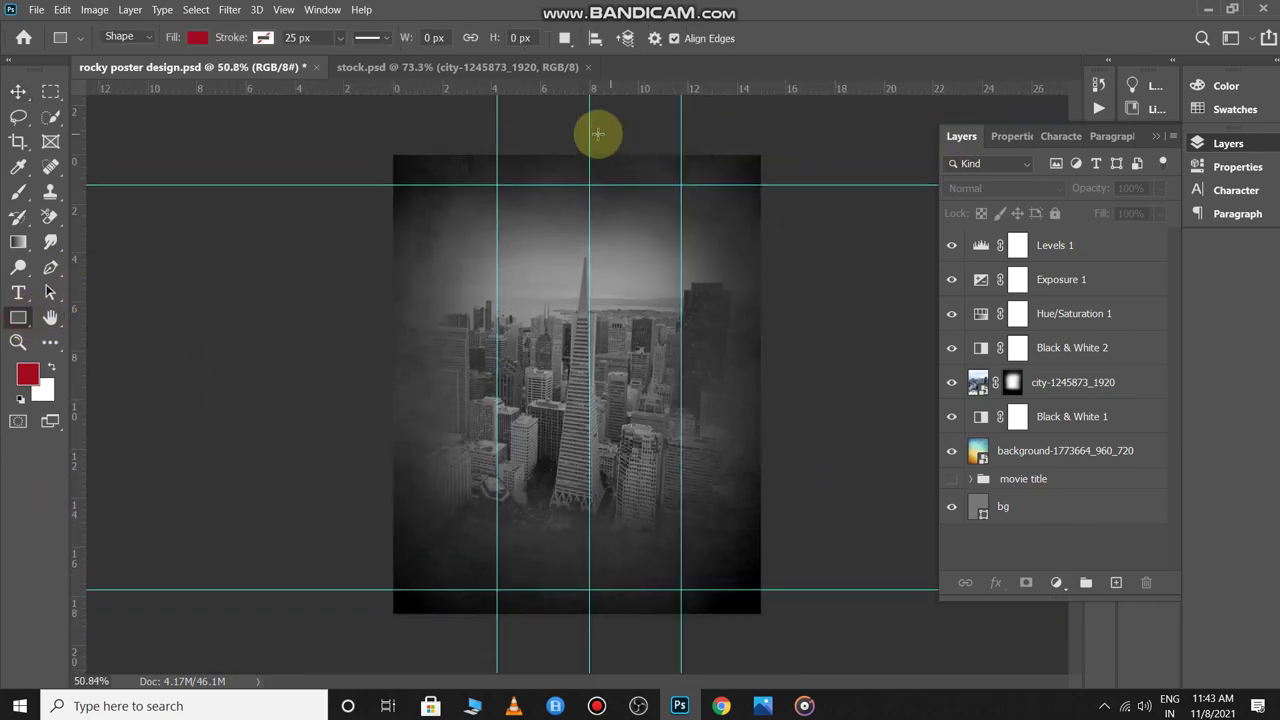
pyautogui.moveTo(497, 184); pyautogui.dragTo(680, 565)
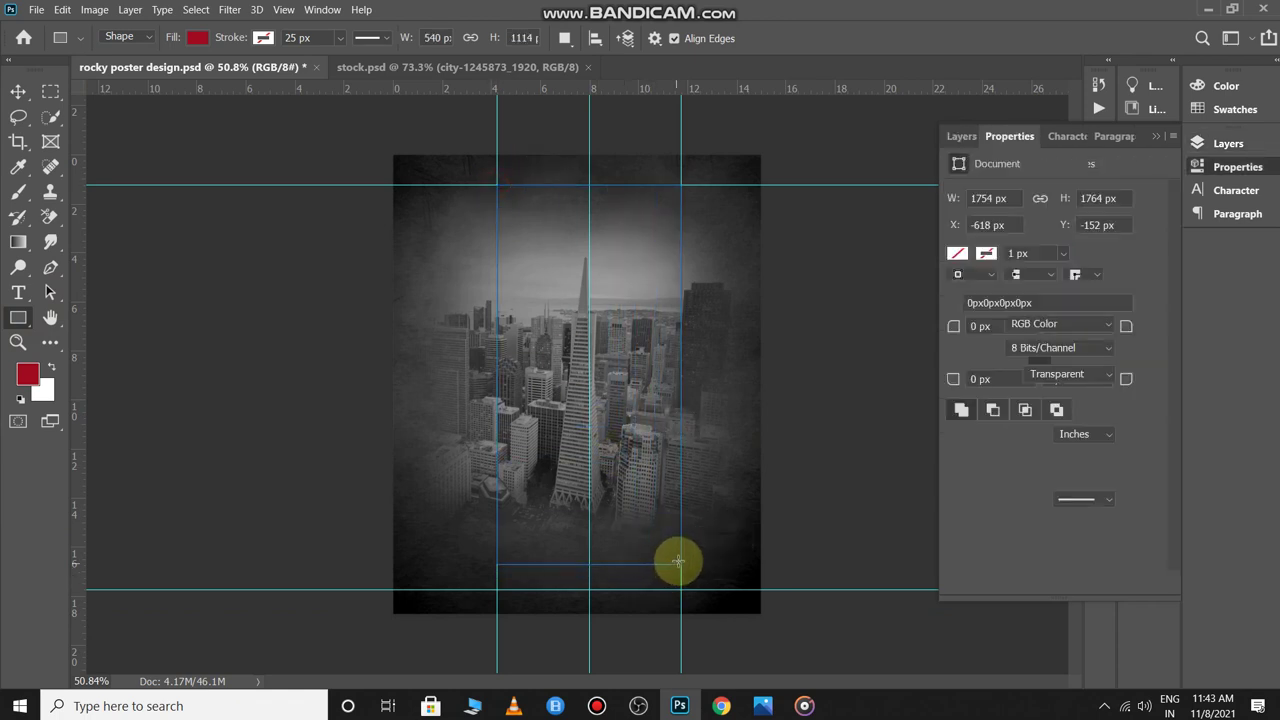
# Set the red rectangle layer's blend mode to Color Burn and its fill to 69%.
pyautogui.click(952, 139)
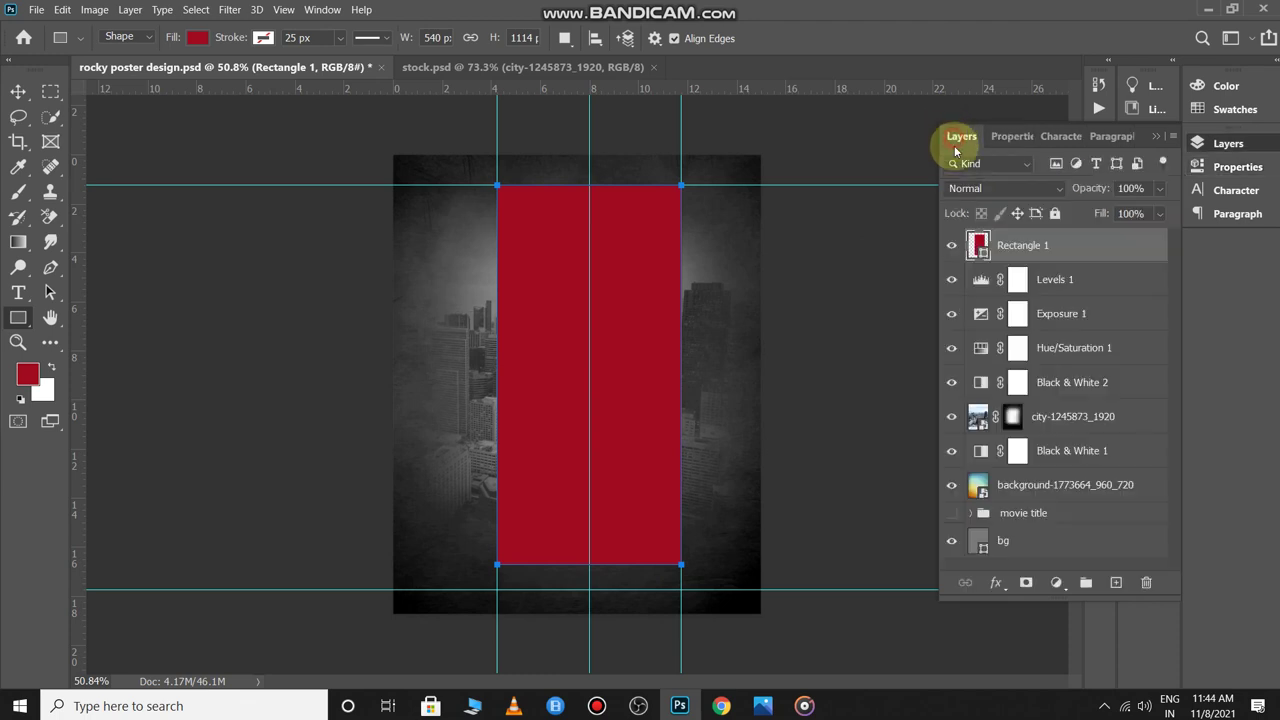
pyautogui.click(1013, 189)
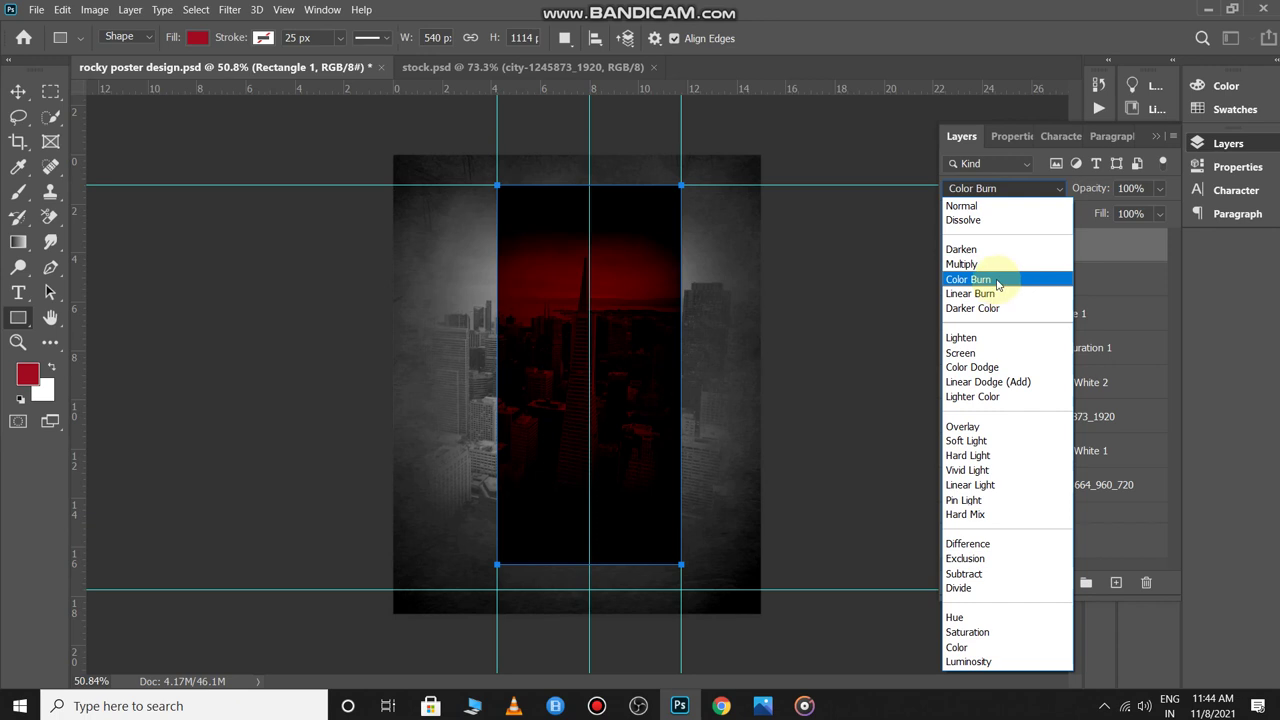
pyautogui.click(997, 282)
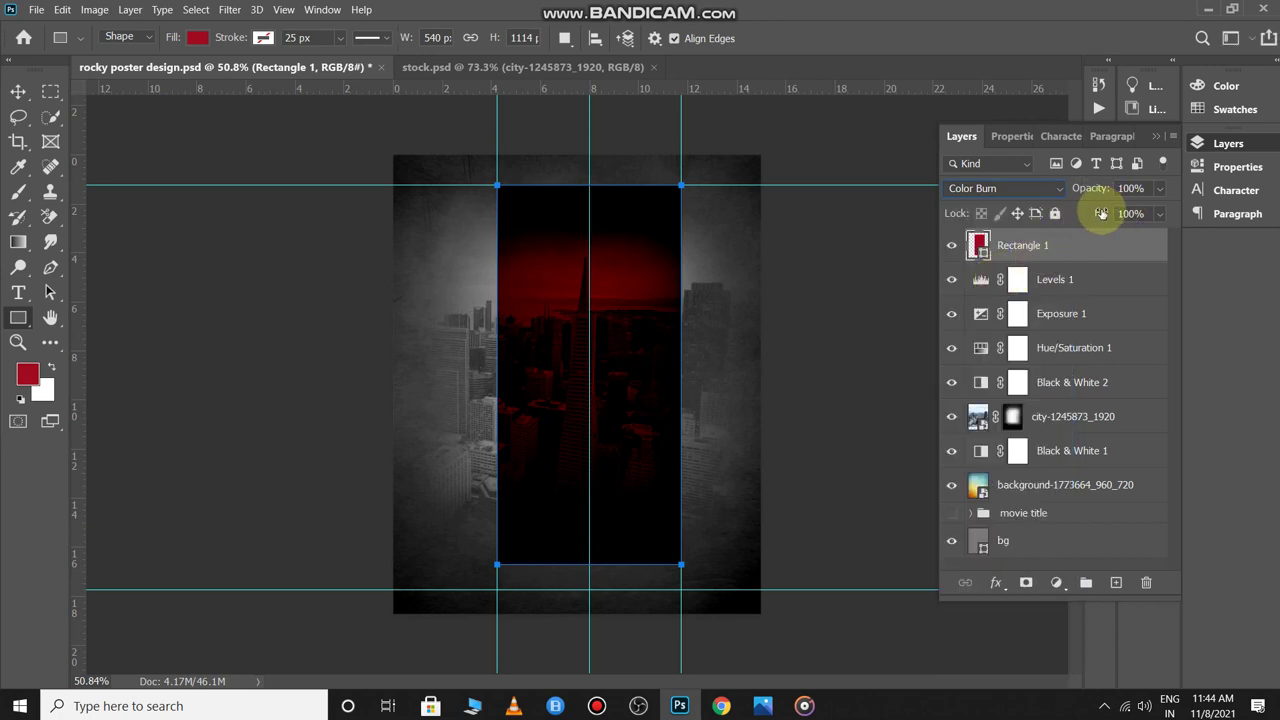
pyautogui.moveTo(1084, 214); pyautogui.dragTo(1066, 214)
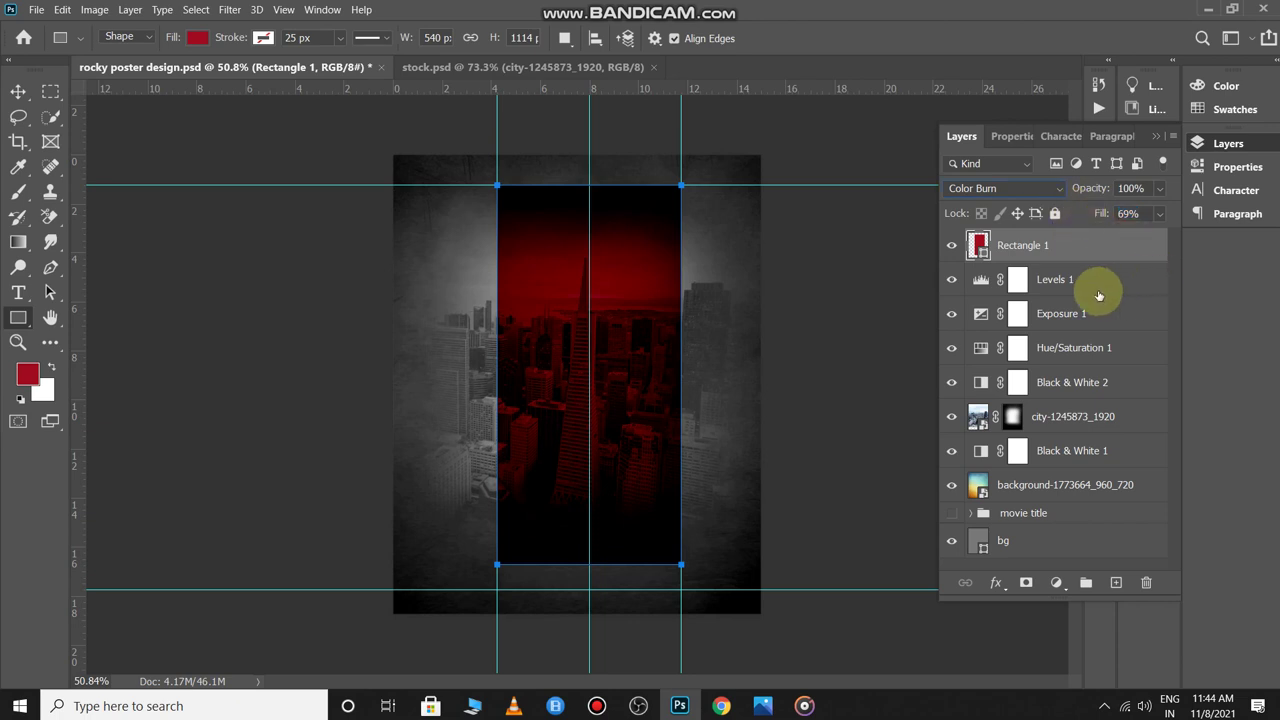
pyautogui.hotkey('alt', 'v')
pyautogui.click(768, 394)
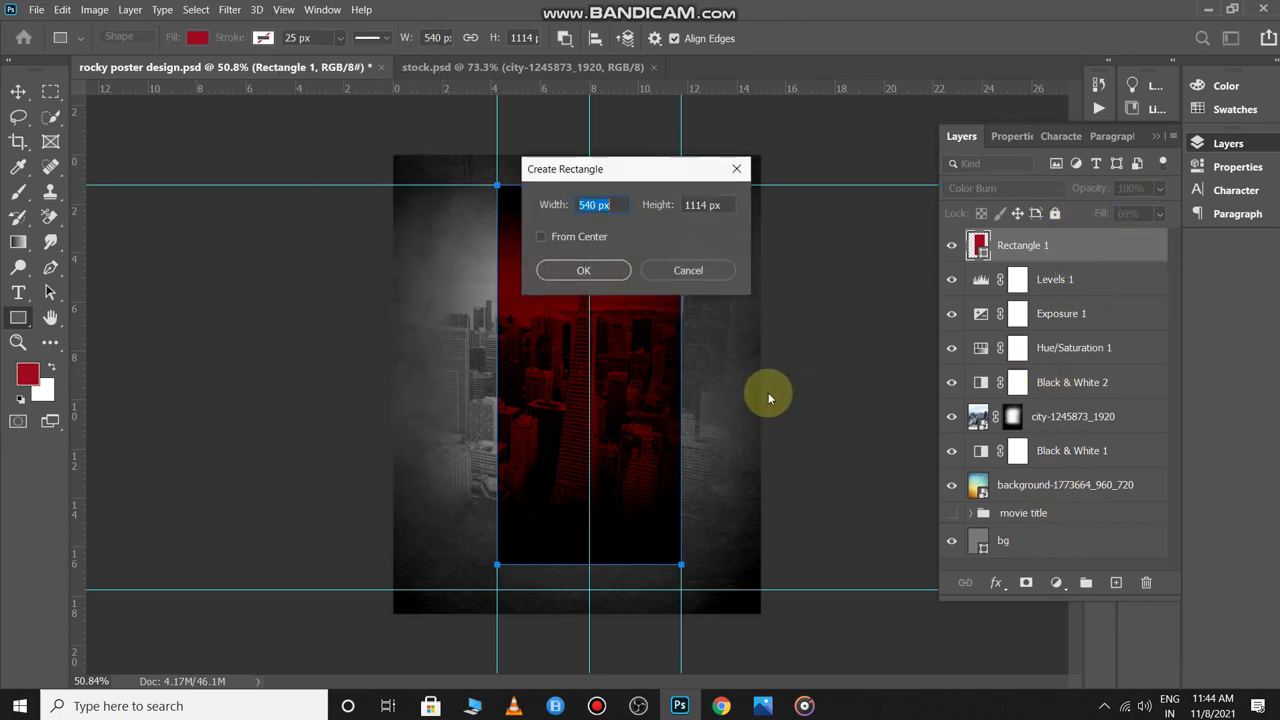
pyautogui.click(726, 266)
# Hide and reshow the red rectangle layer to compare the poster with and without it.
pyautogui.scroll(4, 772, 361)
pyautogui.scroll(-5, 772, 363)
pyautogui.press('v')
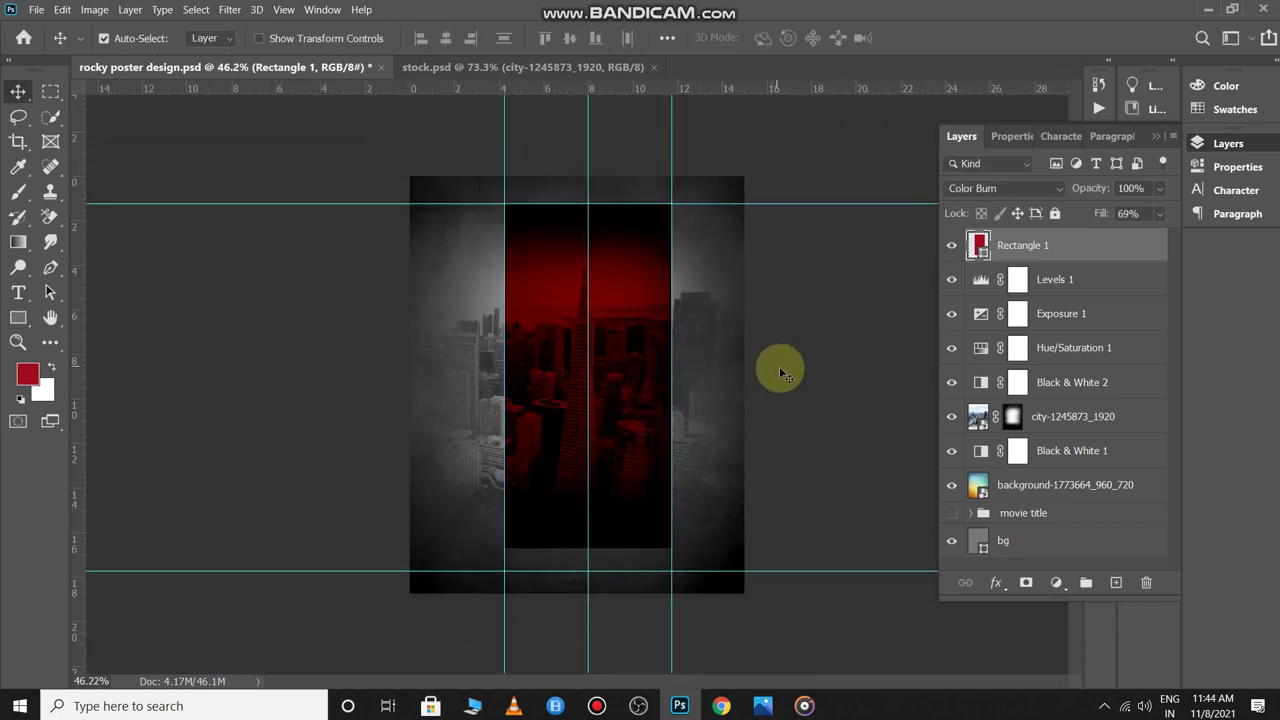
pyautogui.click(780, 369)
pyautogui.scroll(5, 622, 321)
pyautogui.scroll(-1, 616, 340)
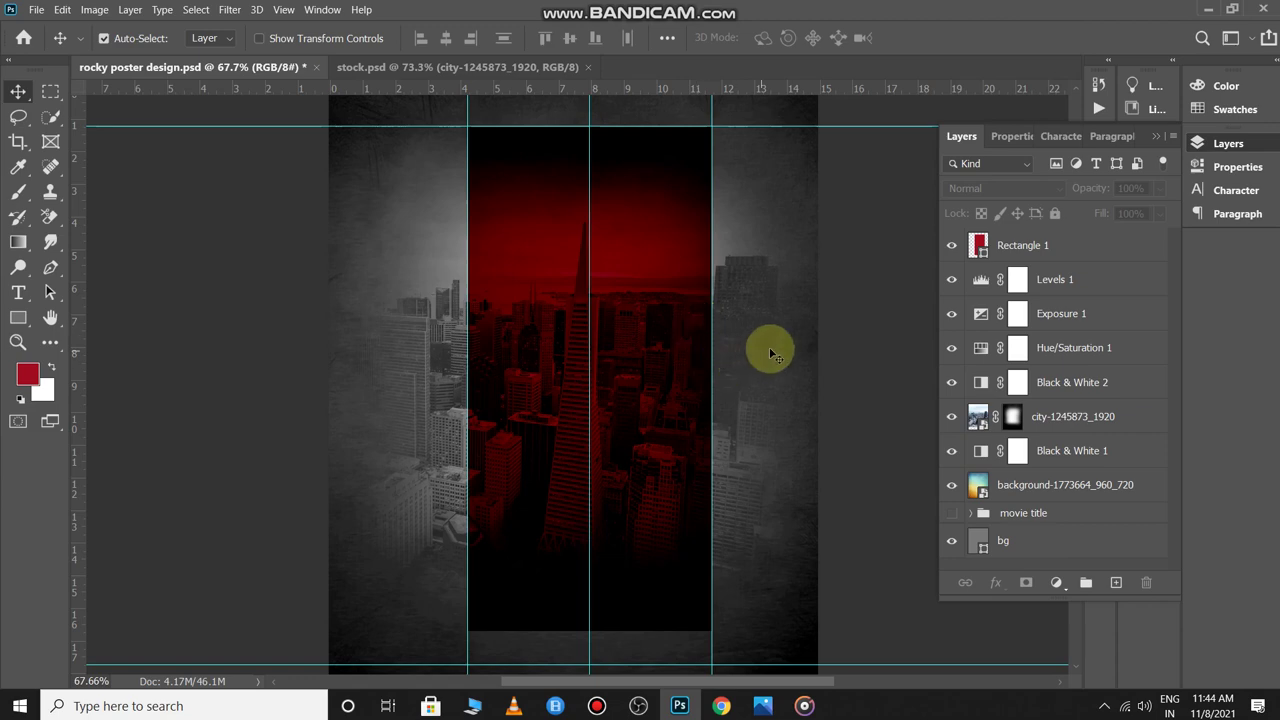
pyautogui.click(962, 247)
pyautogui.click(952, 247)
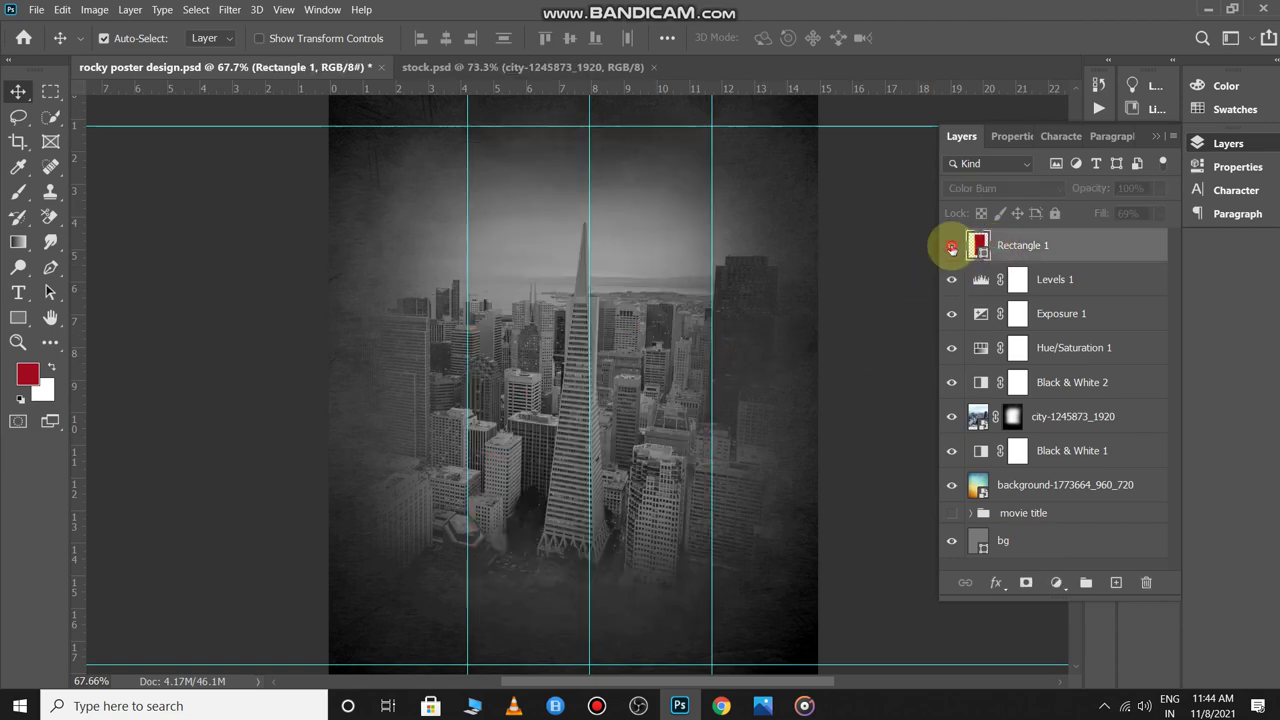
pyautogui.click(952, 247)
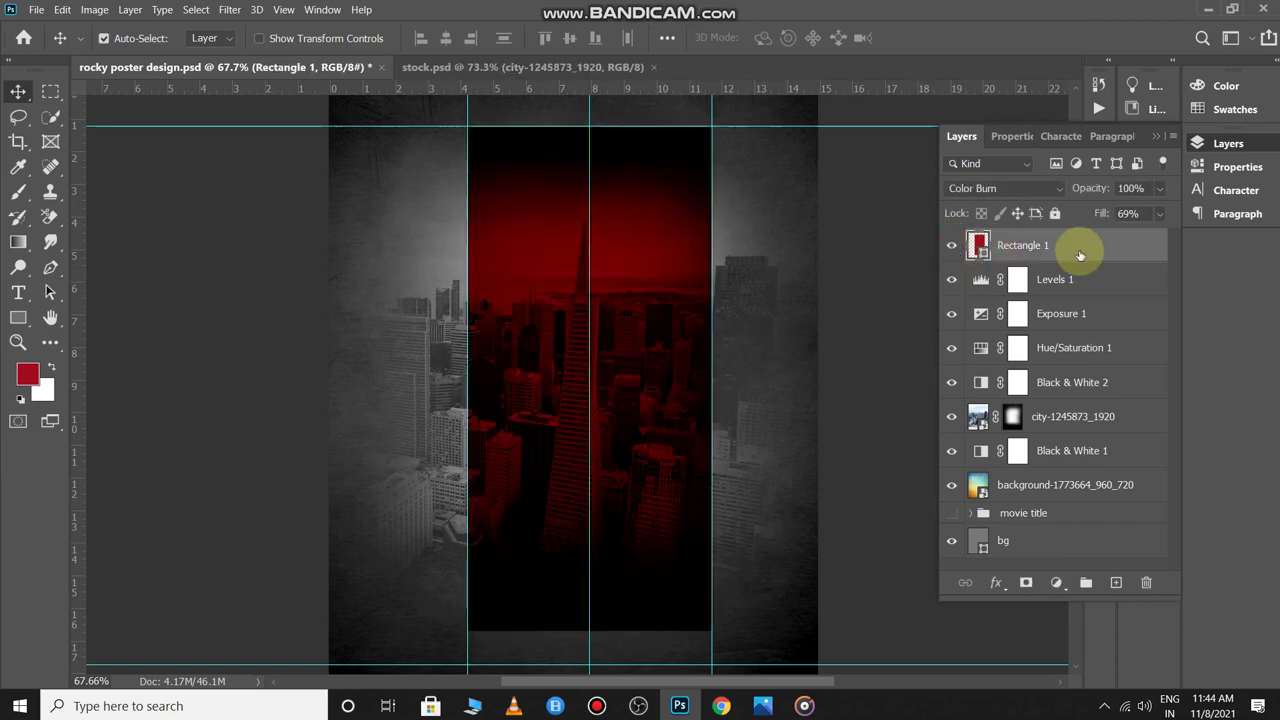
# Add a layer mask to the Rectangle 1 layer and prepare a 500 px splatter brush at 100% opacity.
pyautogui.click(1027, 584)
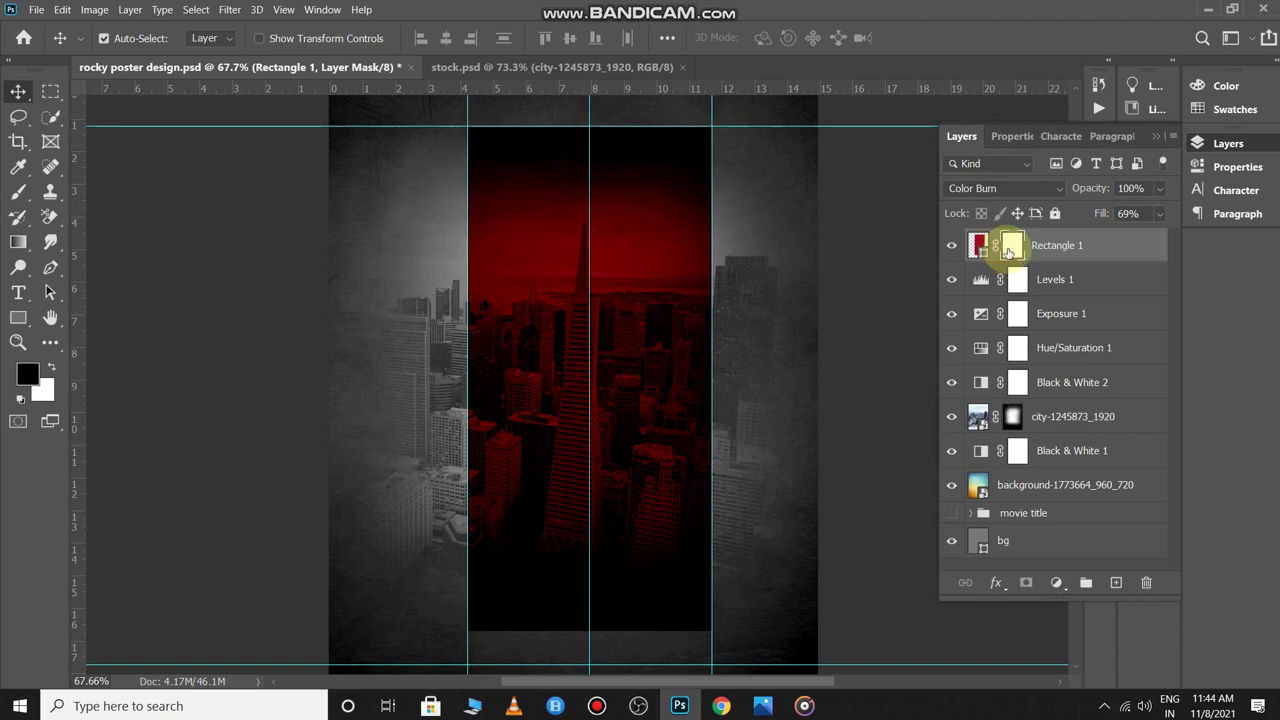
pyautogui.press('b')
pyautogui.click(110, 40)
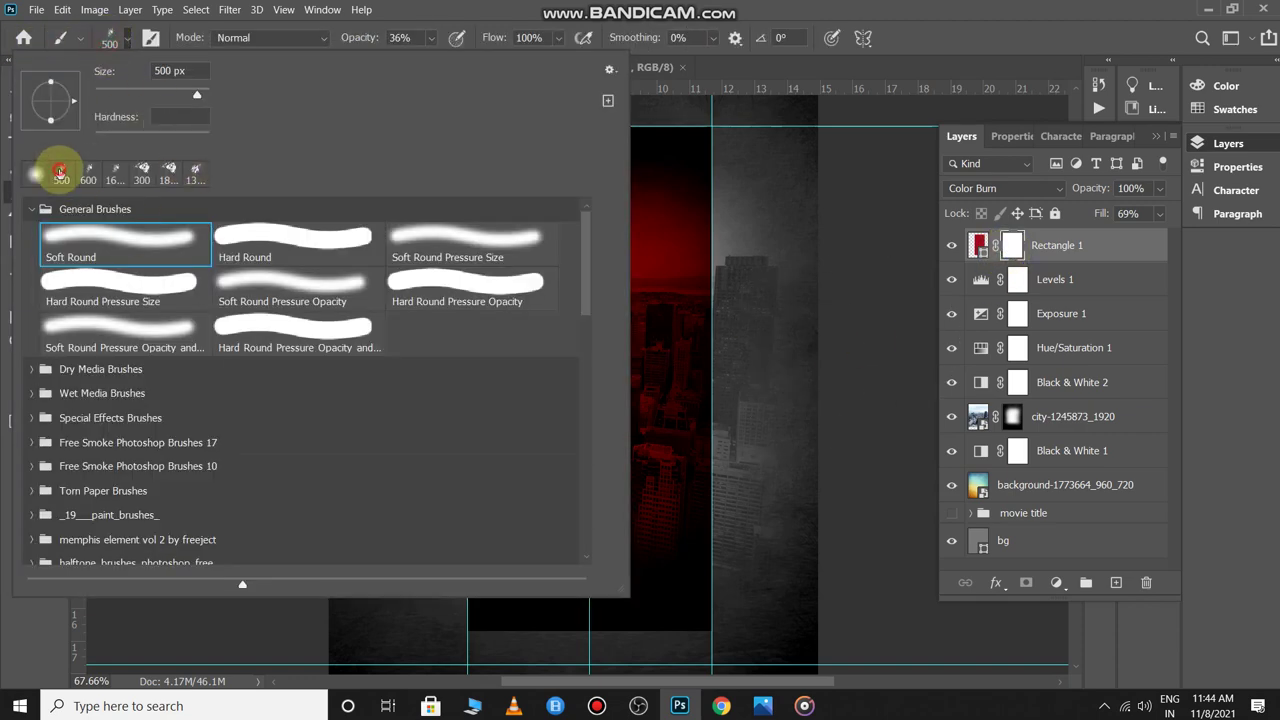
pyautogui.click(781, 205)
pyautogui.click(744, 224)
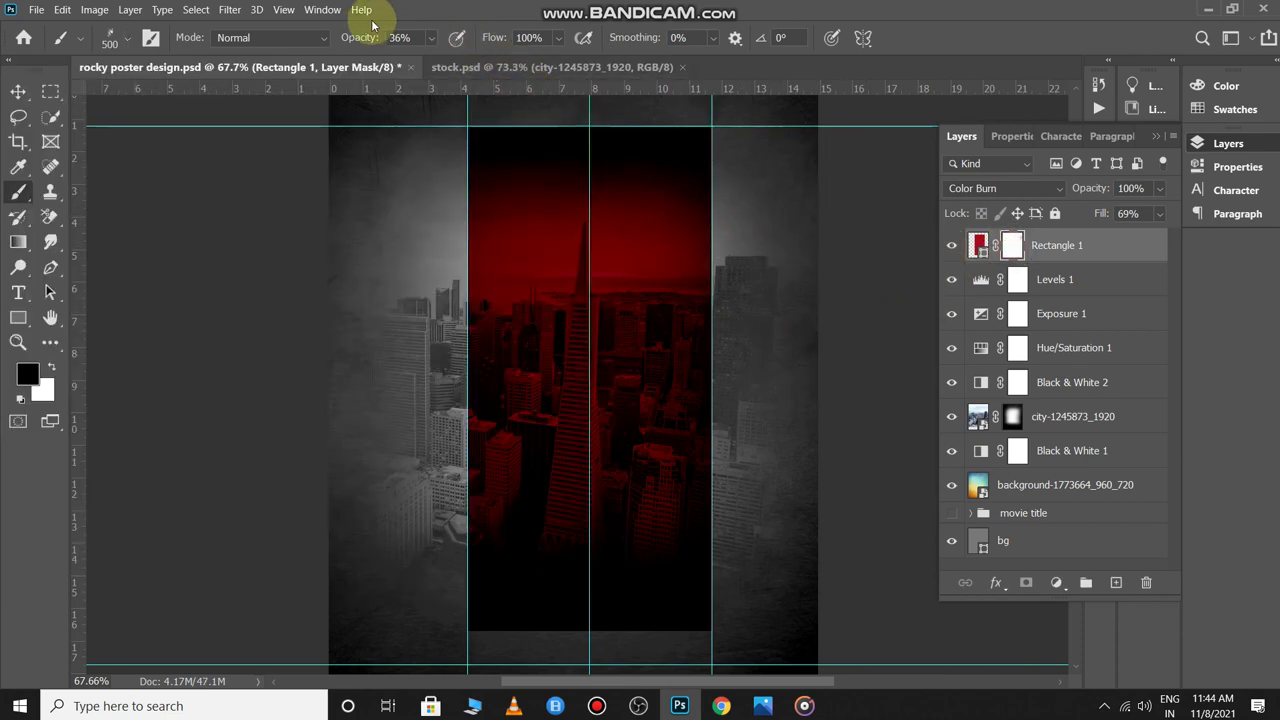
pyautogui.moveTo(354, 38); pyautogui.dragTo(545, 51)
# Paint black on the rectangle's mask along its bottom edge to give it a ragged, splattered fade.
pyautogui.click(731, 195)
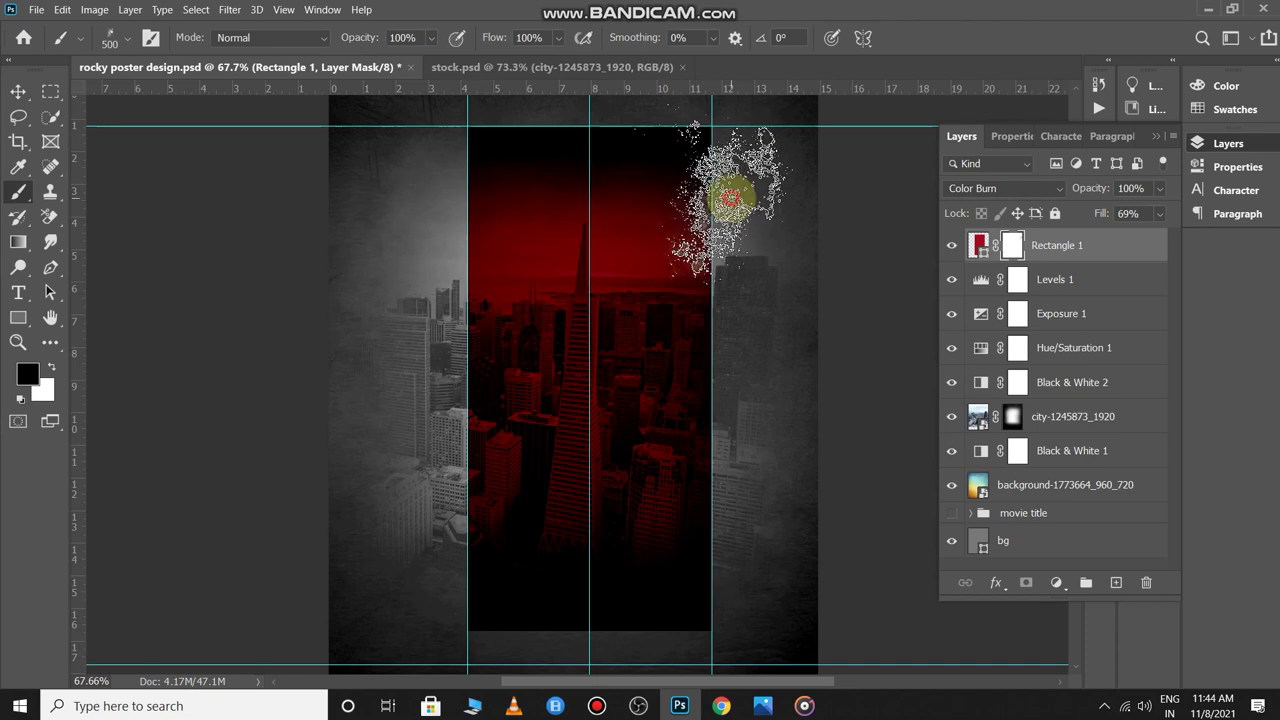
pyautogui.scroll(-2, 700, 443)
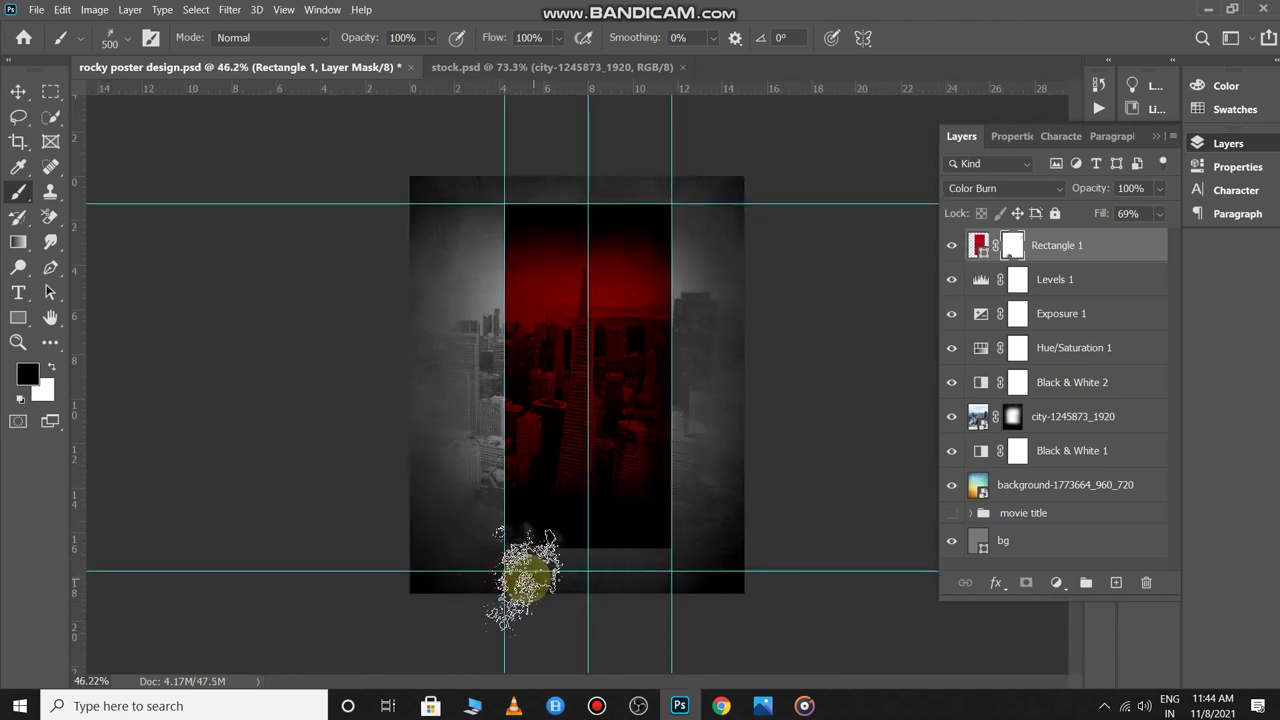
pyautogui.moveTo(512, 568)
pyautogui.mouseDown()
pyautogui.moveTo(634, 567)
pyautogui.moveTo(684, 532)
pyautogui.moveTo(695, 549)
pyautogui.moveTo(683, 563)
pyautogui.mouseUp()
pyautogui.moveTo(491, 536)
pyautogui.mouseDown()
pyautogui.moveTo(532, 564)
pyautogui.moveTo(574, 568)
pyautogui.moveTo(650, 557)
pyautogui.moveTo(702, 528)
pyautogui.mouseUp()
pyautogui.scroll(4, 682, 505)
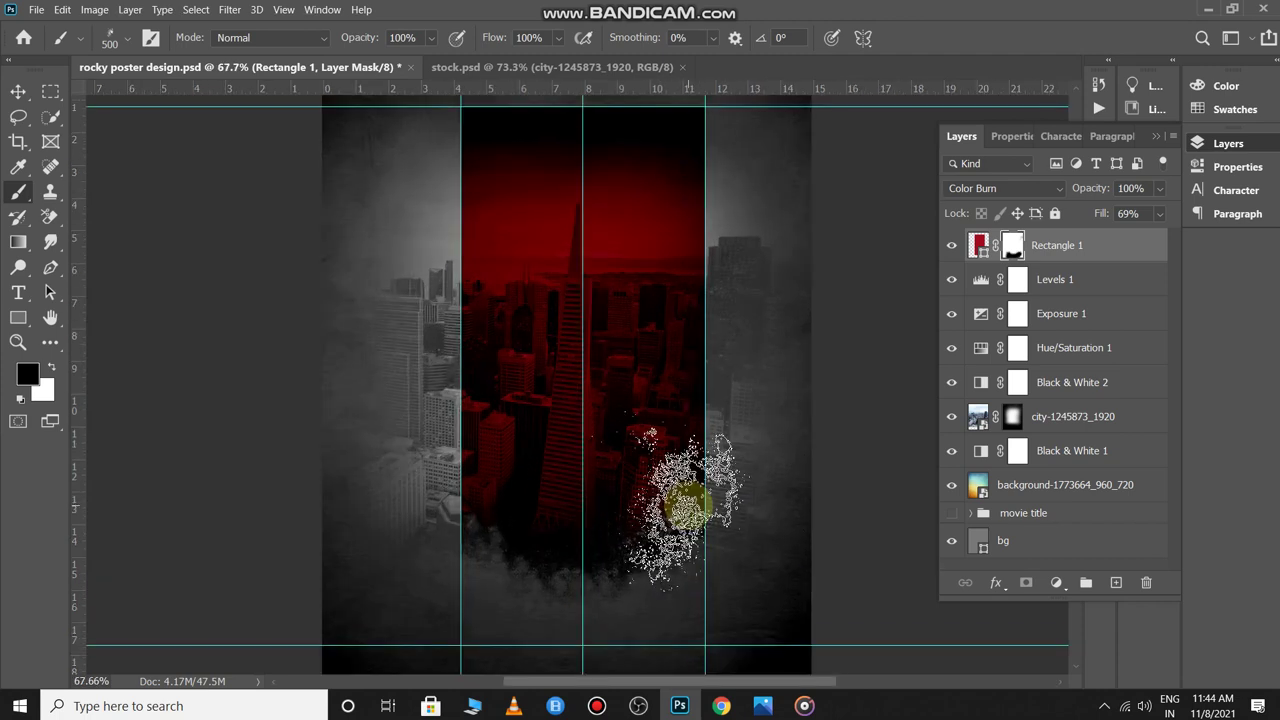
pyautogui.scroll(-2, 690, 505)
pyautogui.scroll(-2, 560, 585)
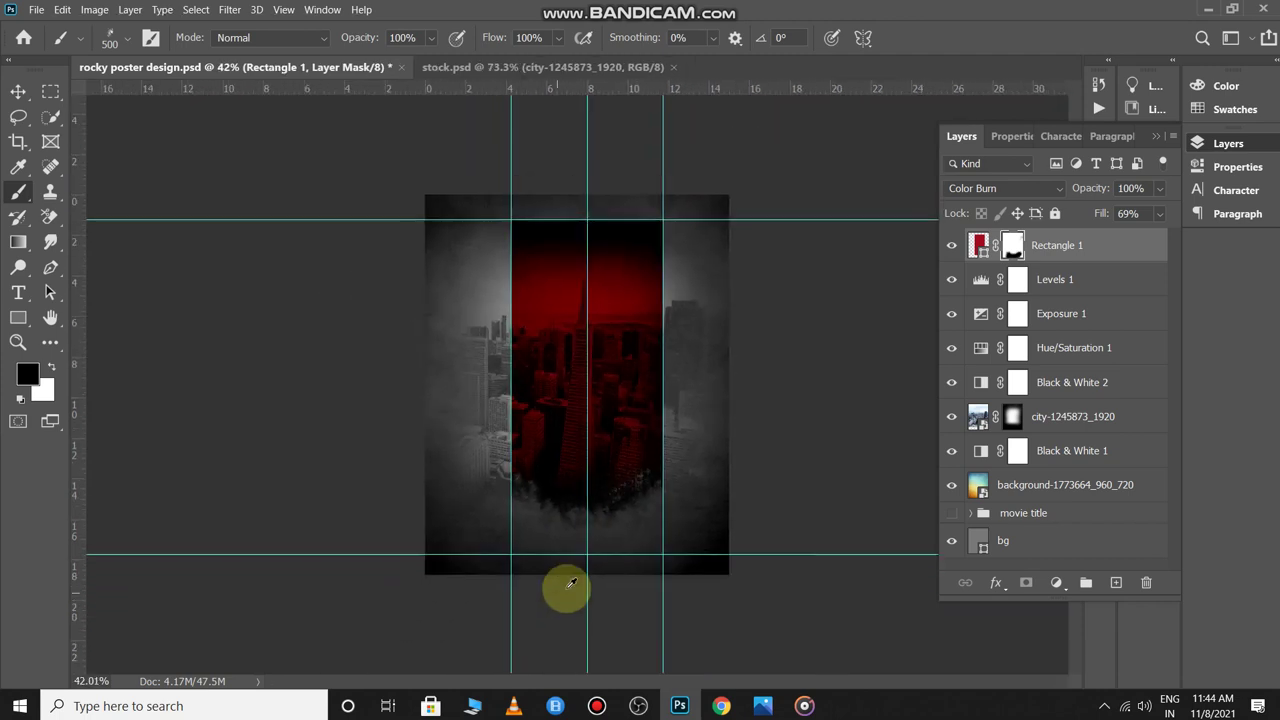
pyautogui.moveTo(544, 534)
pyautogui.mouseDown()
pyautogui.moveTo(611, 537)
pyautogui.moveTo(538, 543)
pyautogui.moveTo(683, 525)
pyautogui.mouseUp()
pyautogui.click(539, 542)
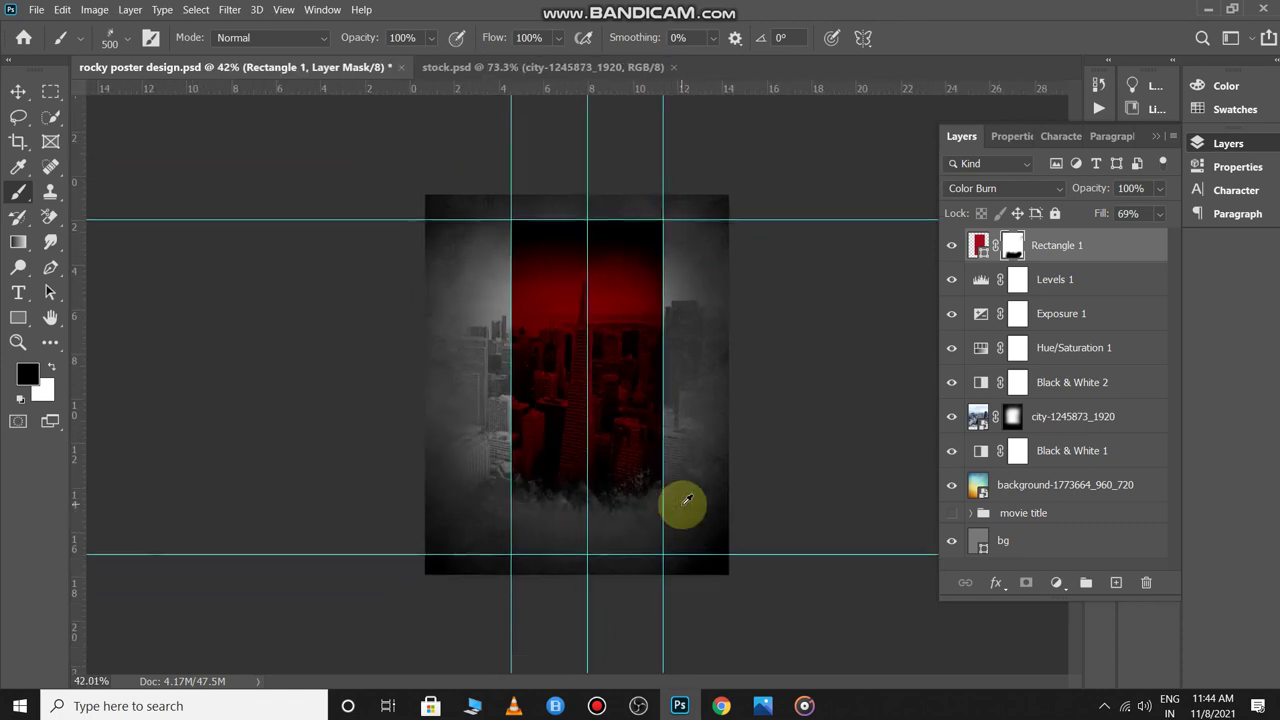
# Rotate the splatter brush tip to 72° and paint black on the mask around the rectangle's top-right corner.
pyautogui.scroll(5, 690, 165)
pyautogui.scroll(-1, 702, 190)
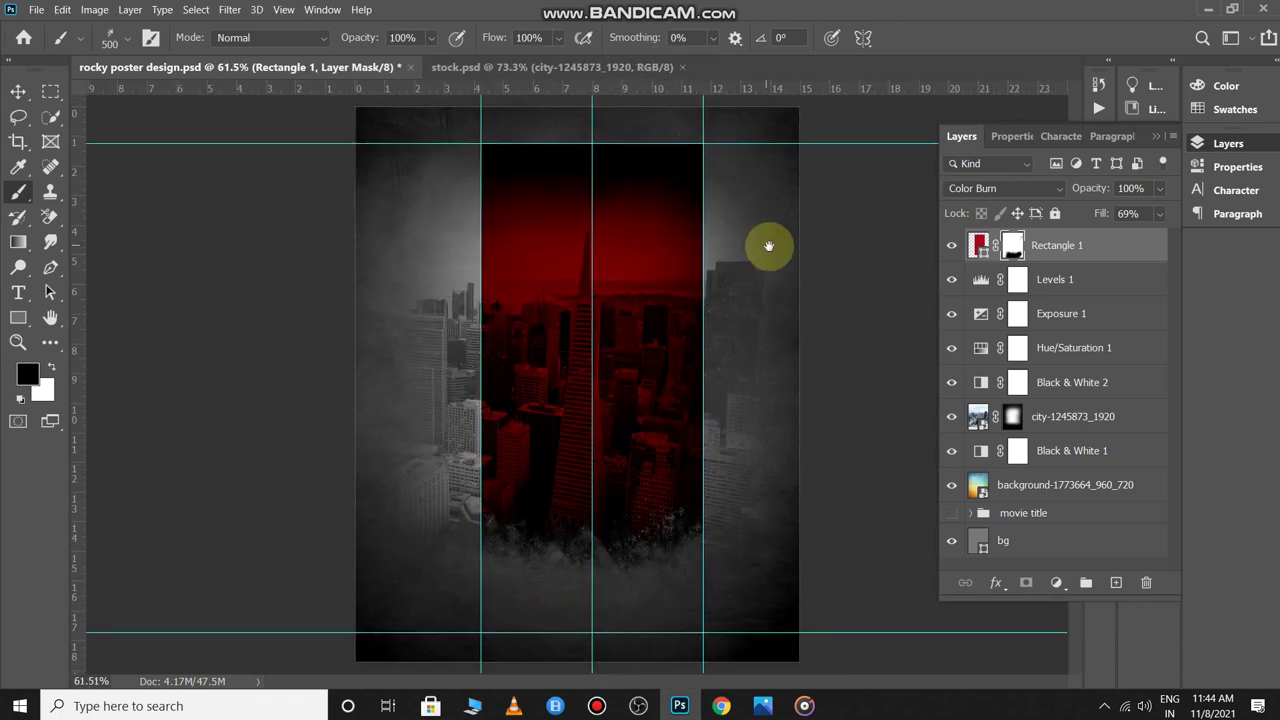
pyautogui.moveTo(765, 237); pyautogui.dragTo(770, 404)
pyautogui.scroll(-2, 720, 210)
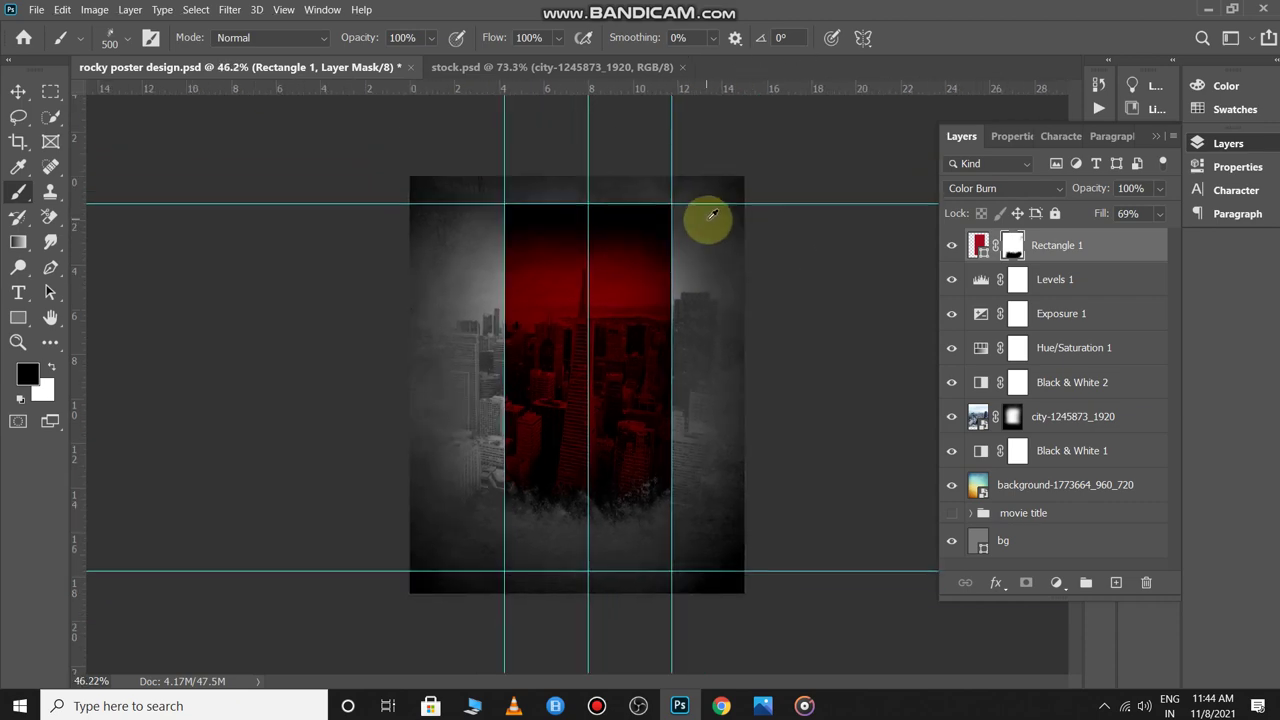
pyautogui.click(110, 38)
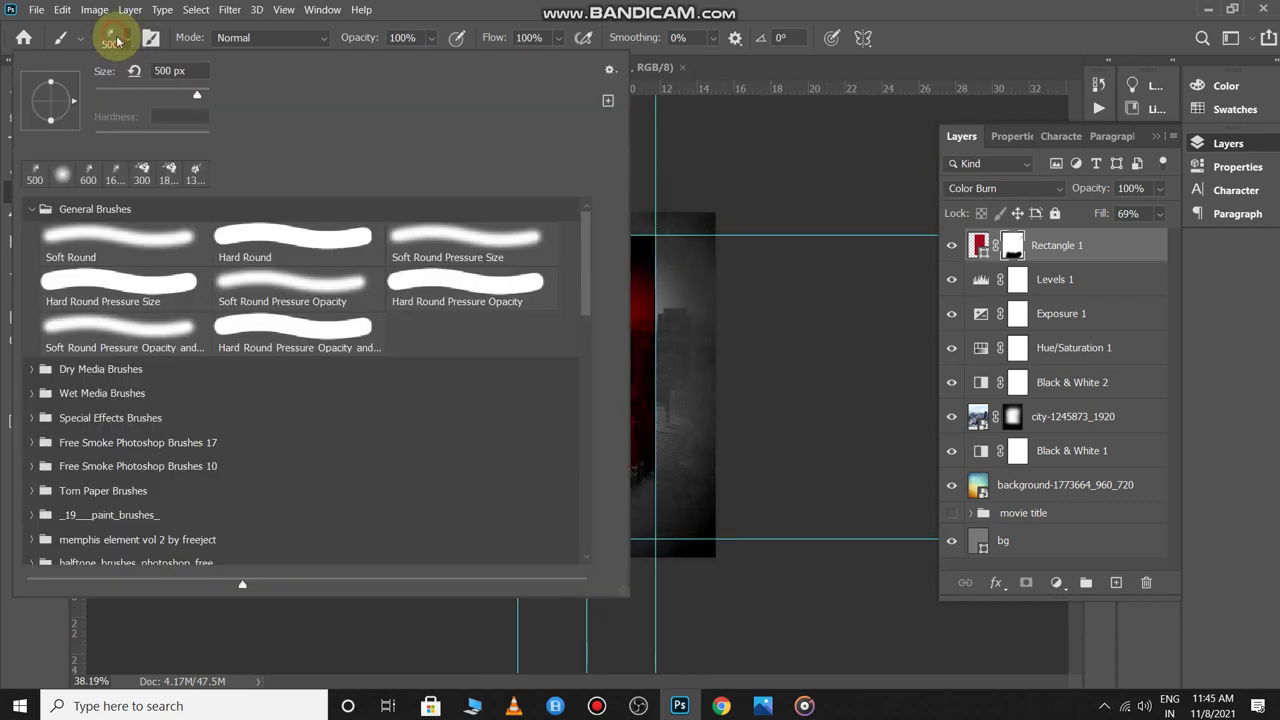
pyautogui.click(58, 84)
pyautogui.click(686, 251)
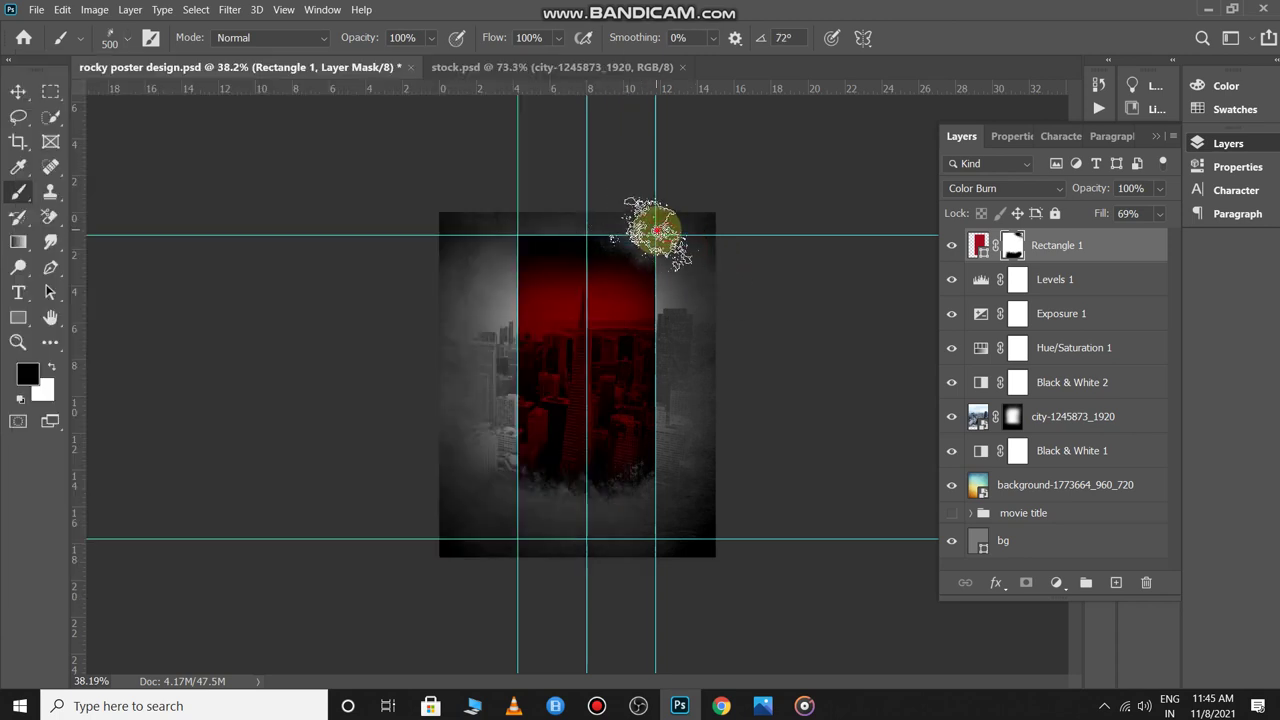
# Rotate the splatter brush tip to 169° and paint black on the mask along the rectangle's top edge and top-left corner.
pyautogui.click(108, 38)
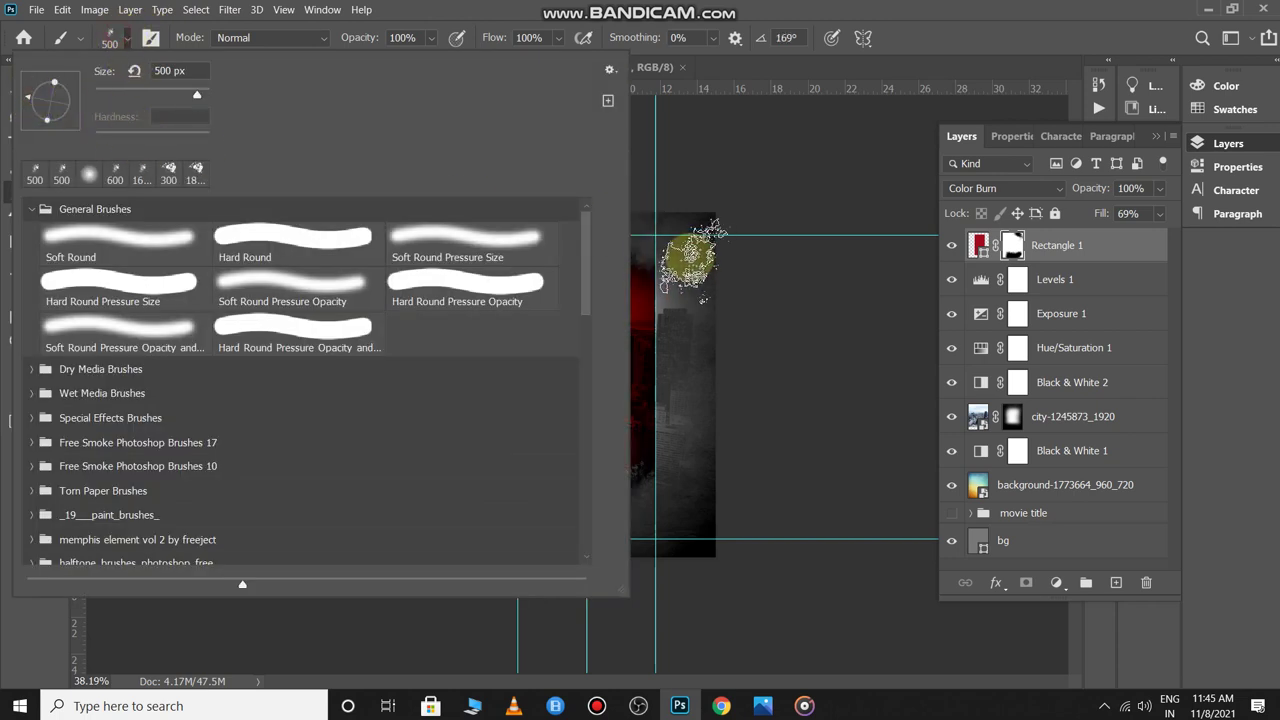
pyautogui.click(763, 256)
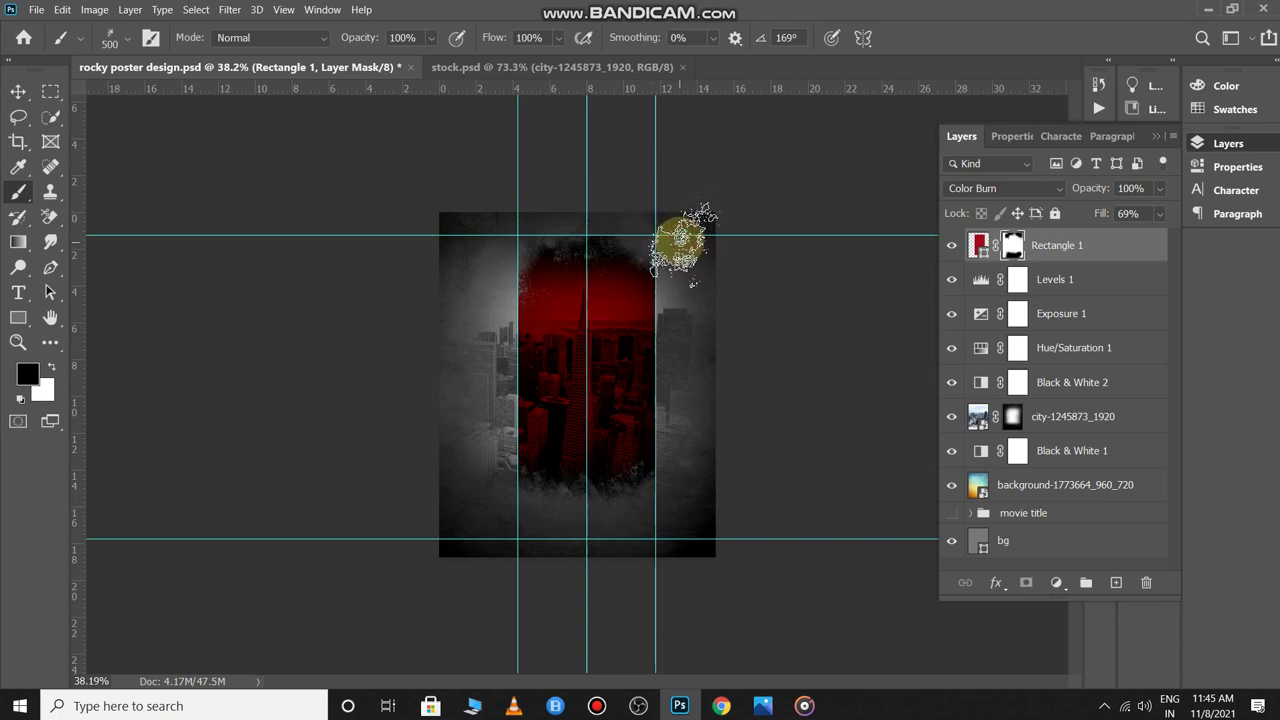
pyautogui.scroll(2, 682, 240)
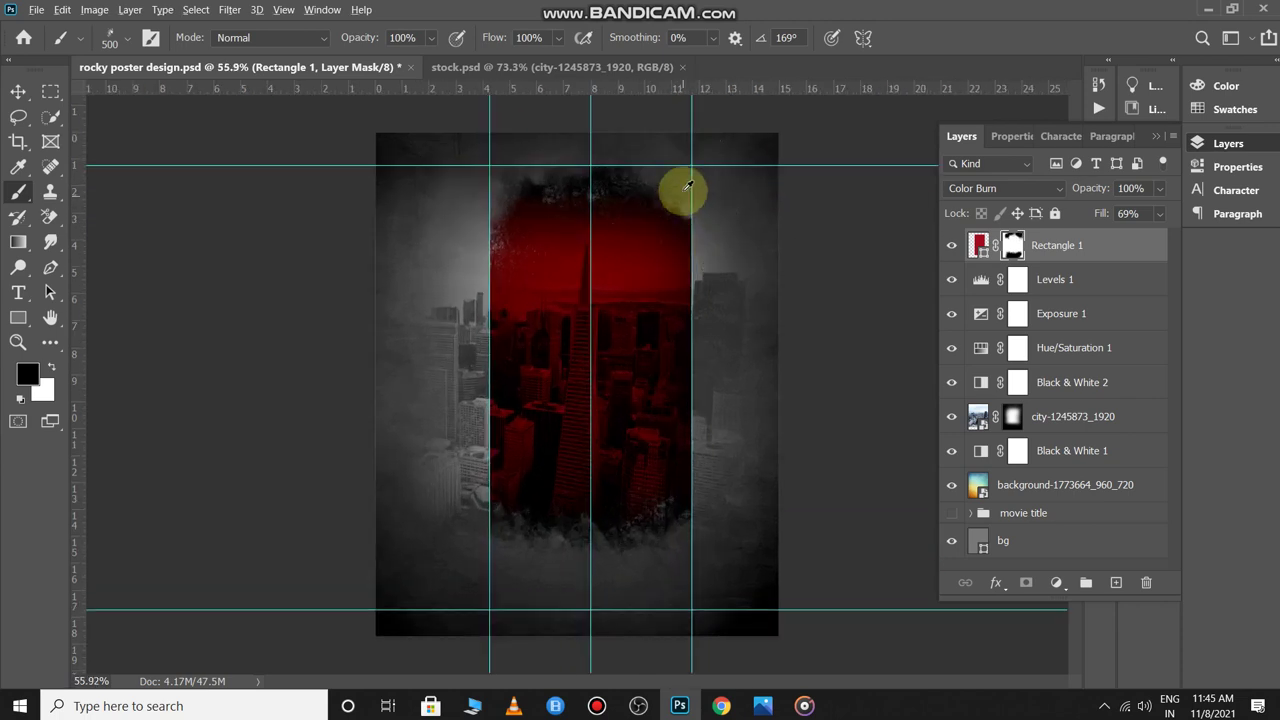
# Rotate the splatter brush tip to 23° and paint black on the rectangle's mask along its top edge.
pyautogui.scroll(-1, 683, 189)
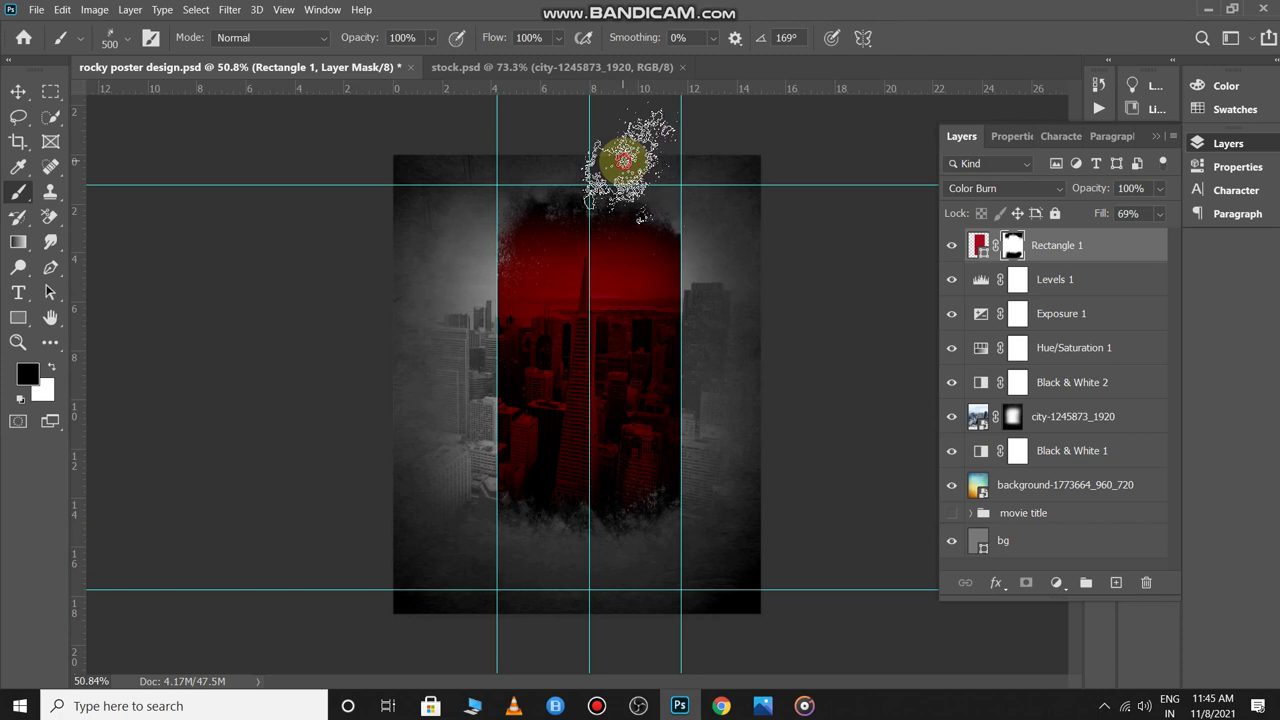
pyautogui.click(110, 38)
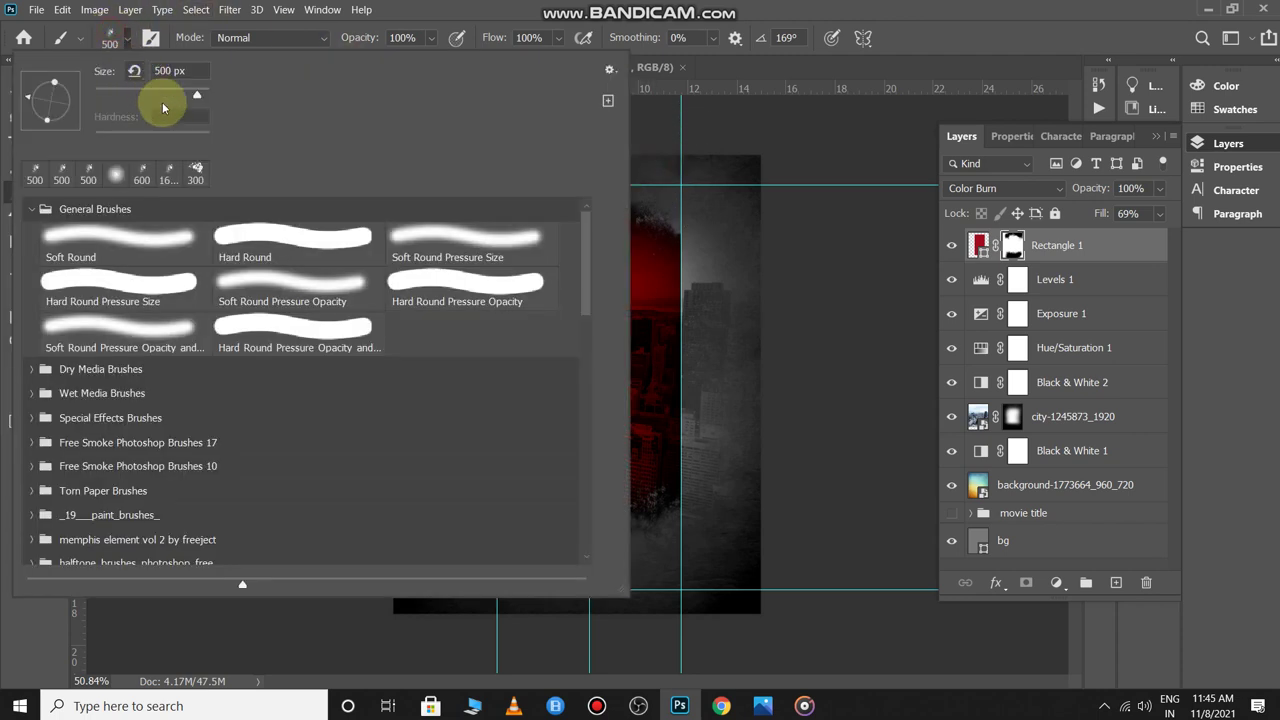
pyautogui.click(60, 97)
pyautogui.click(705, 202)
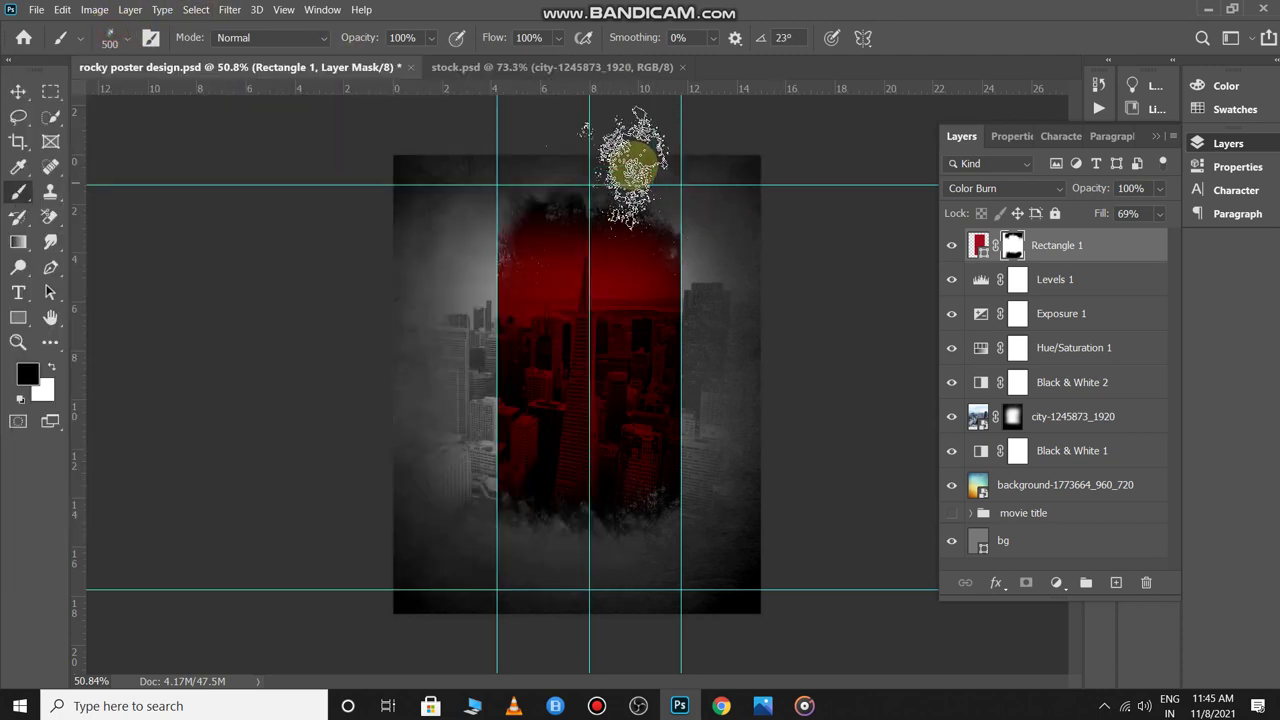
pyautogui.click(535, 176)
pyautogui.click(591, 166)
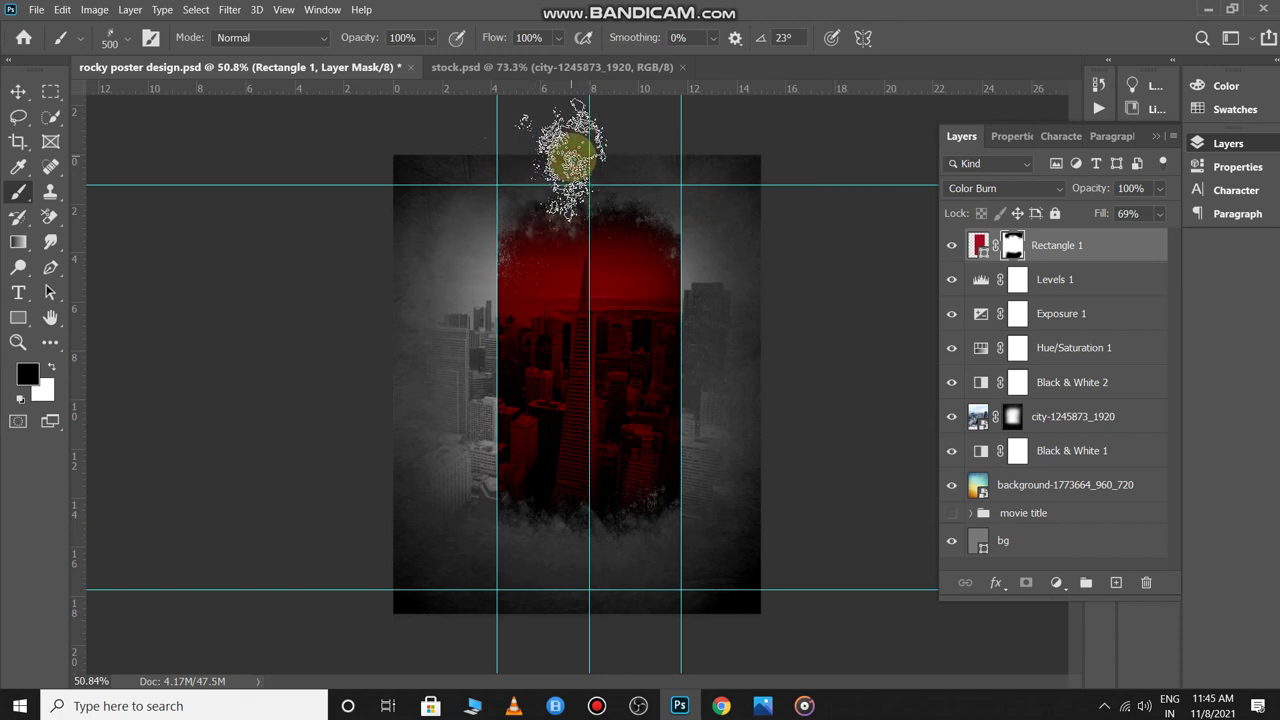
pyautogui.click(630, 162)
pyautogui.moveTo(637, 163)
pyautogui.mouseDown()
pyautogui.moveTo(502, 178)
pyautogui.moveTo(637, 117)
pyautogui.moveTo(663, 143)
pyautogui.moveTo(663, 177)
pyautogui.mouseUp()
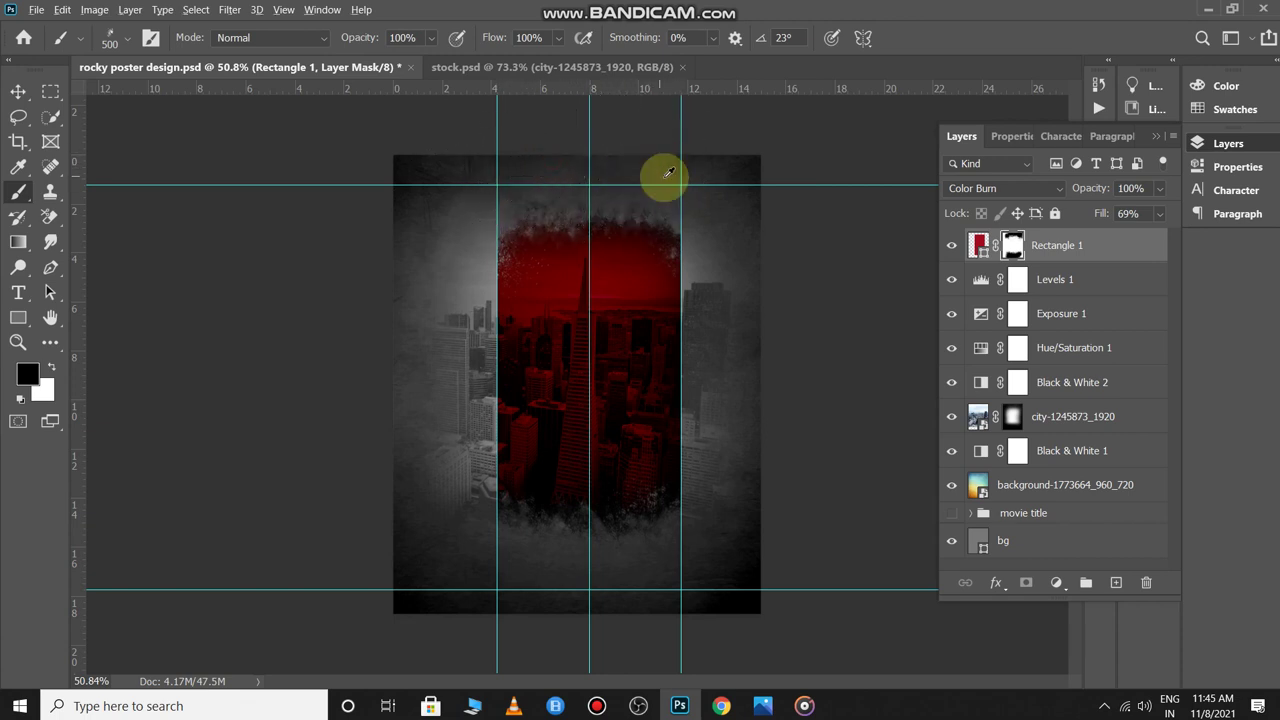
pyautogui.scroll(2, 628, 177)
pyautogui.scroll(-3, 677, 240)
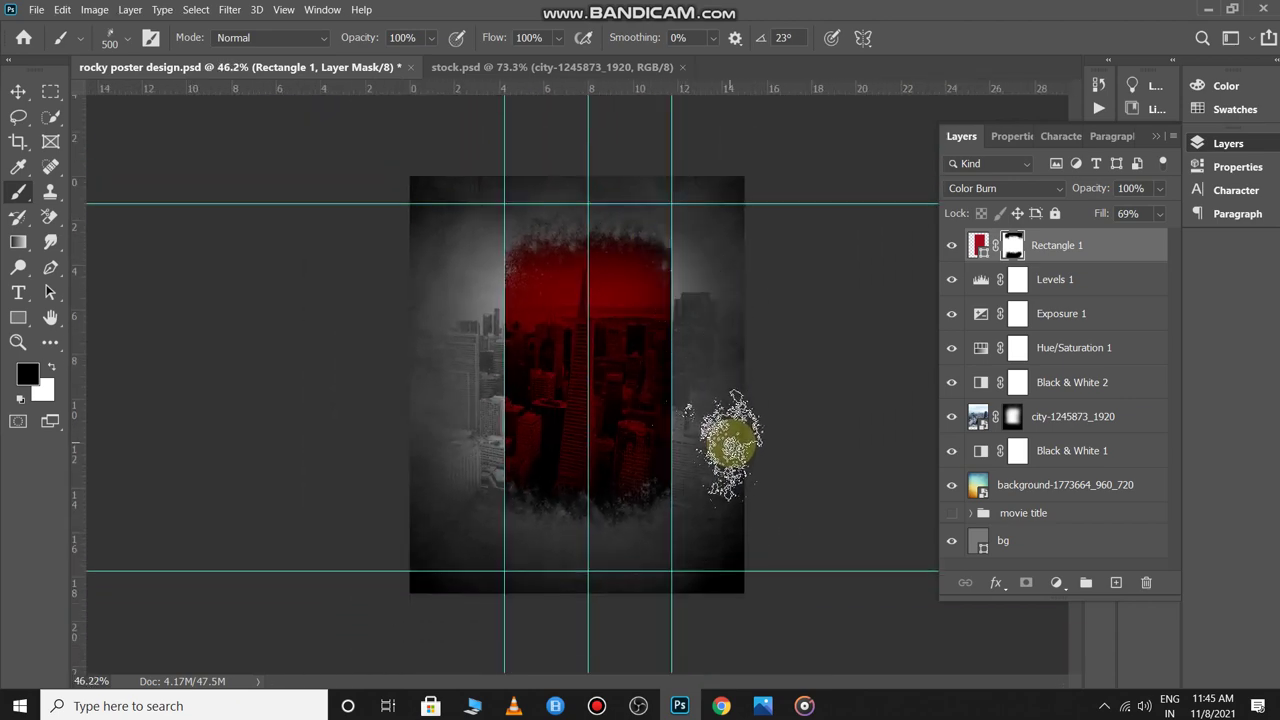
# Bring the man with the guitar from stock.psd into the poster document, above the red rectangle.
pyautogui.hotkey('ctrl', 'Tab')
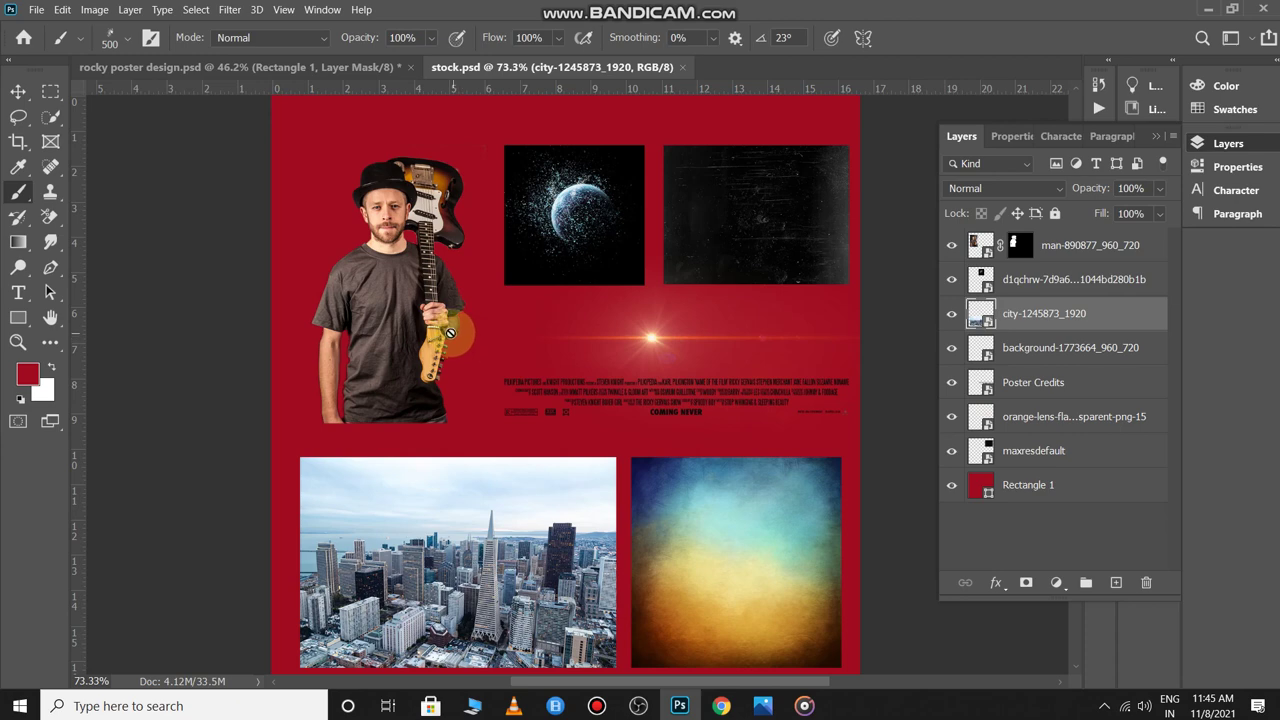
pyautogui.press('v')
pyautogui.moveTo(398, 255); pyautogui.dragTo(628, 371)
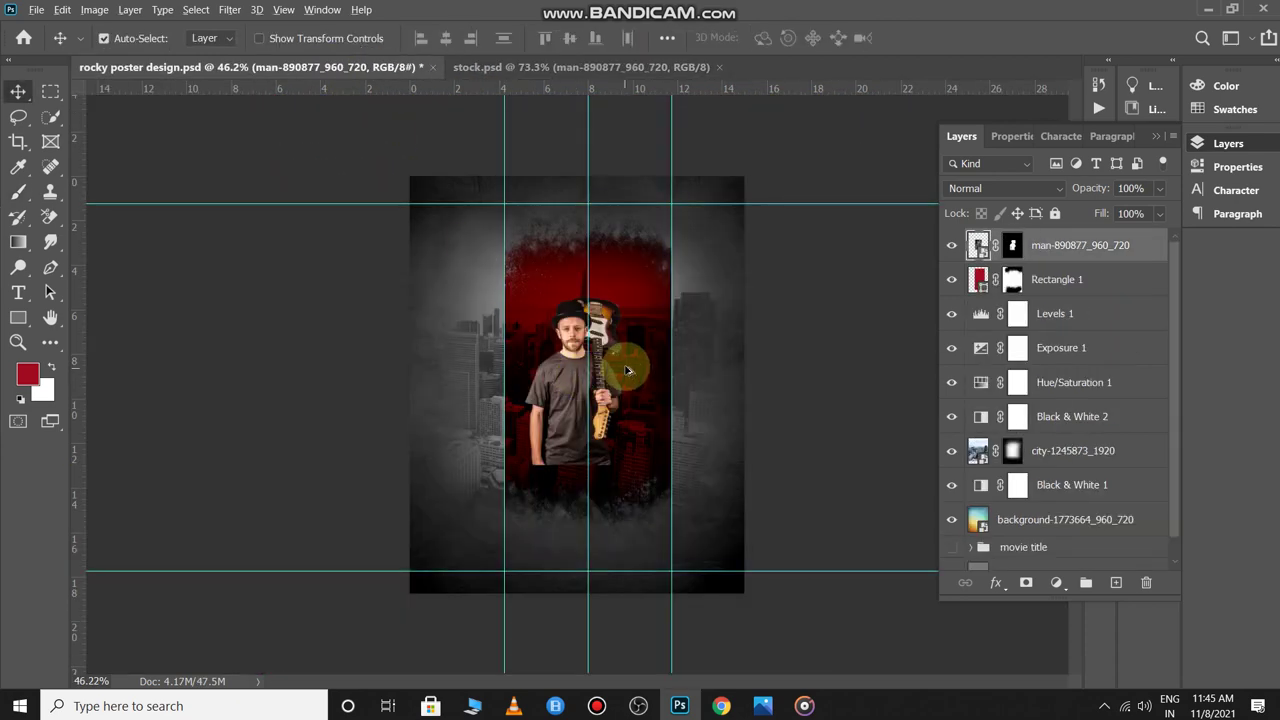
# Scale the man to 176.81% and centre him on the poster's middle guide.
pyautogui.scroll(1, 628, 371)
pyautogui.hotkey('ctrl', 't')
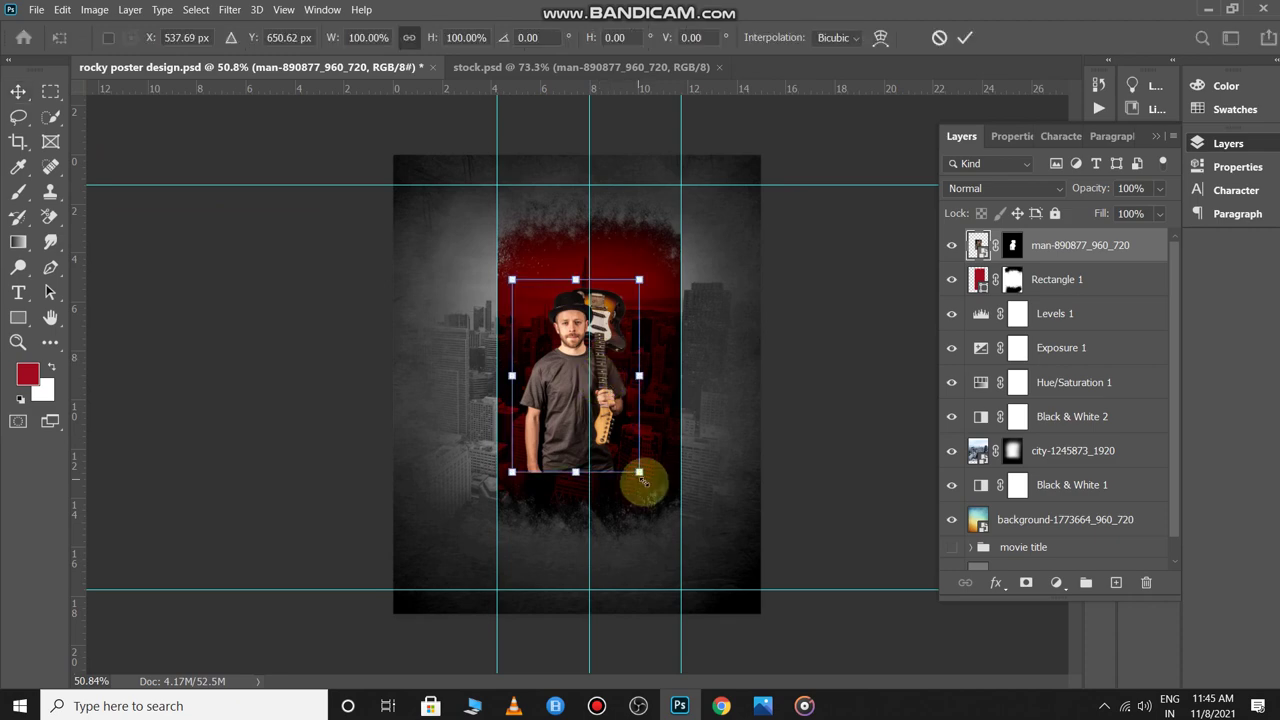
pyautogui.moveTo(641, 482); pyautogui.dragTo(743, 622)
pyautogui.moveTo(647, 452); pyautogui.dragTo(611, 387)
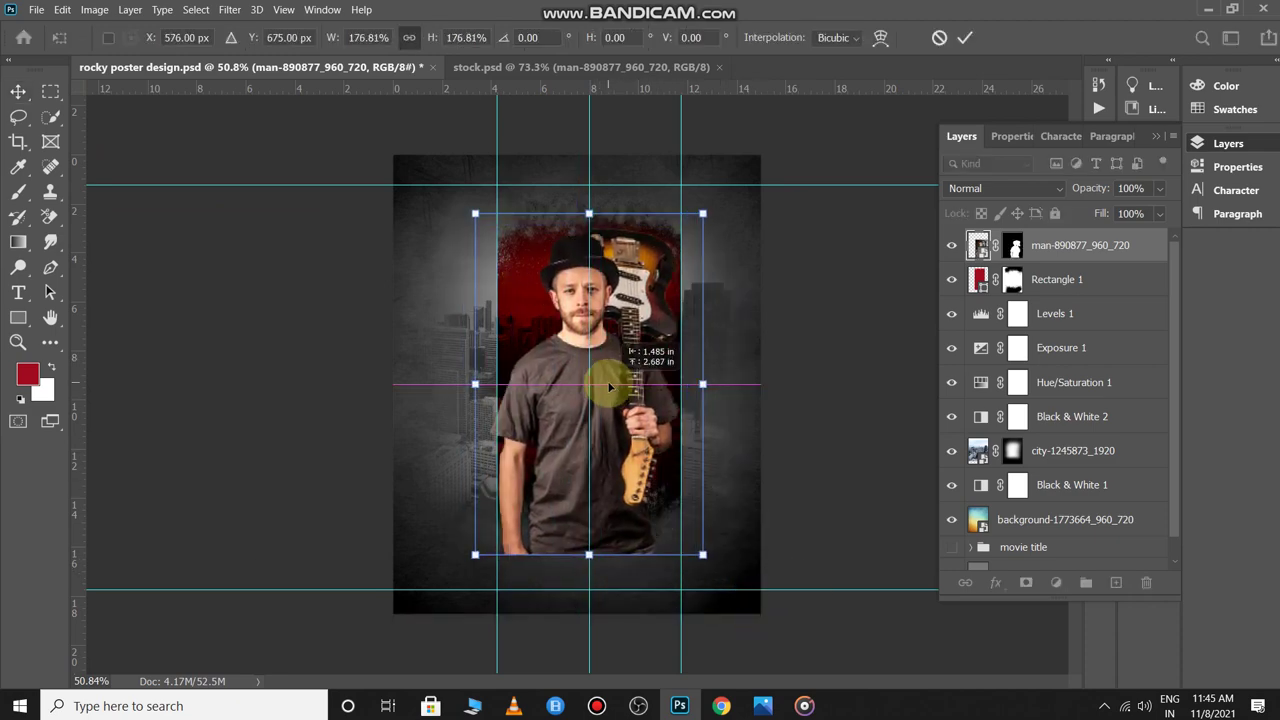
pyautogui.press('Return')
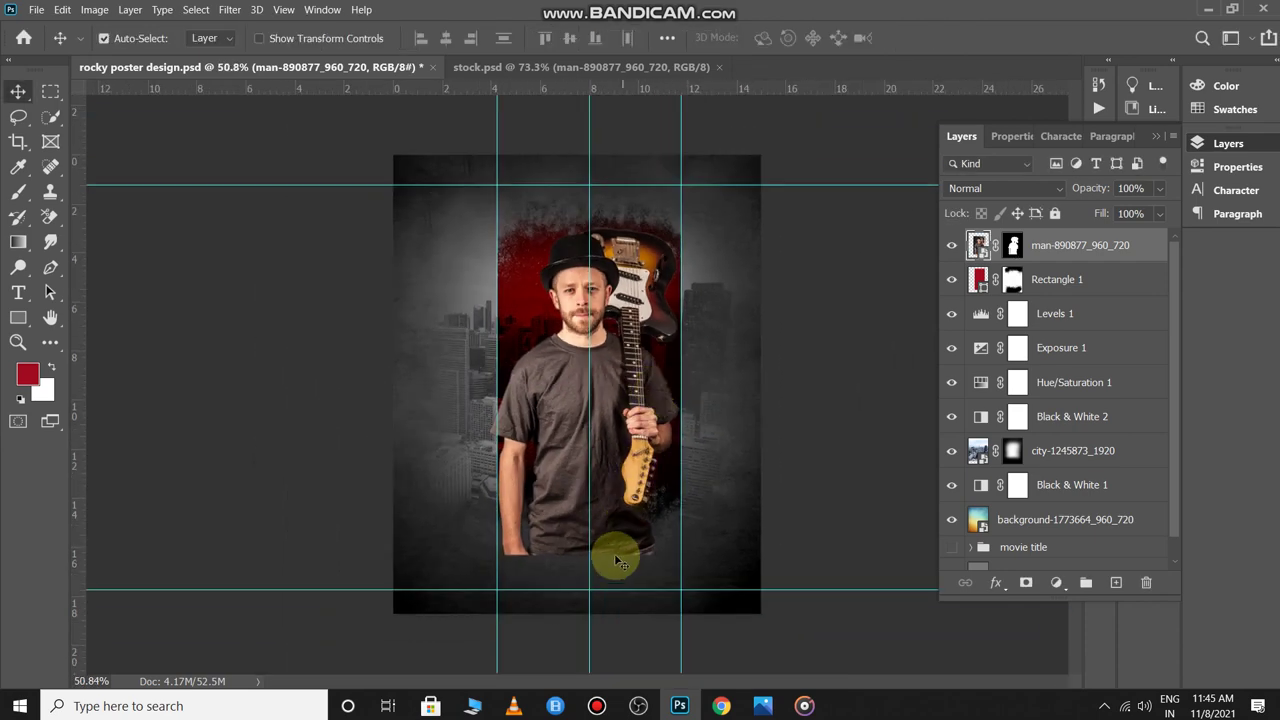
# Paint black on the man's layer mask with the splatter brush along his lower edge to fade the waist and arm raggedly.
pyautogui.click(1015, 251)
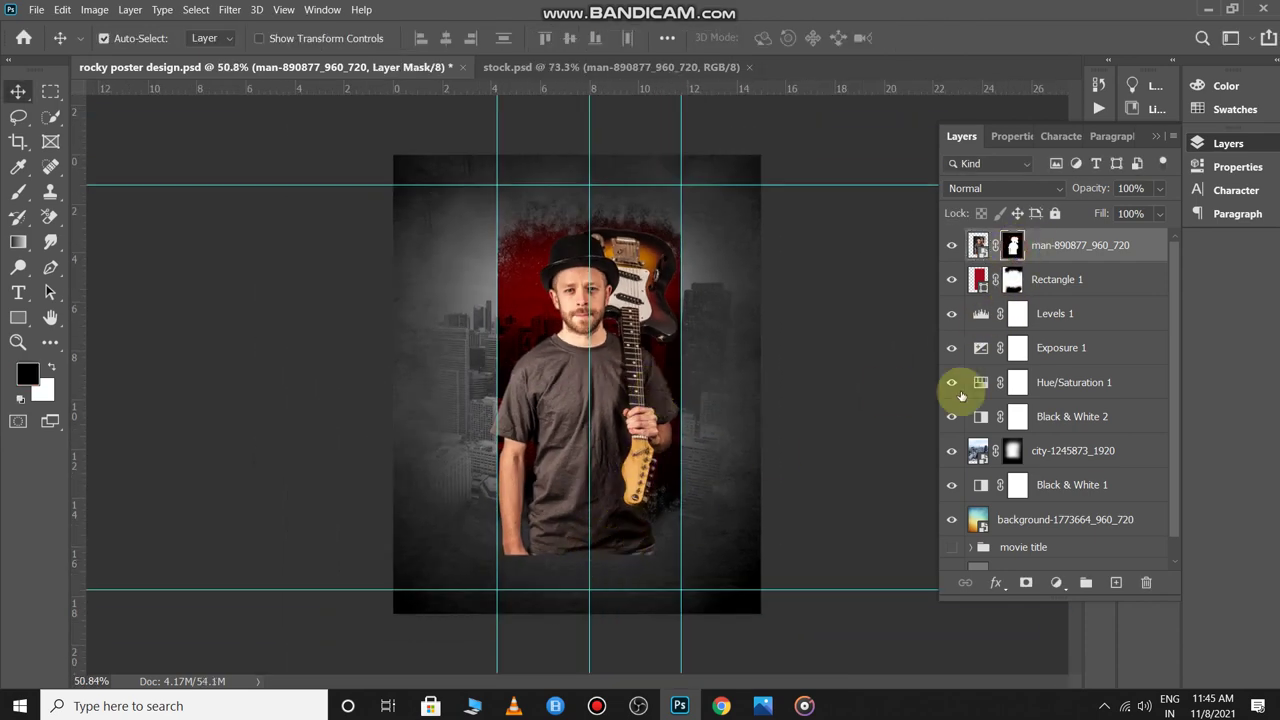
pyautogui.press('b')
pyautogui.click(524, 565)
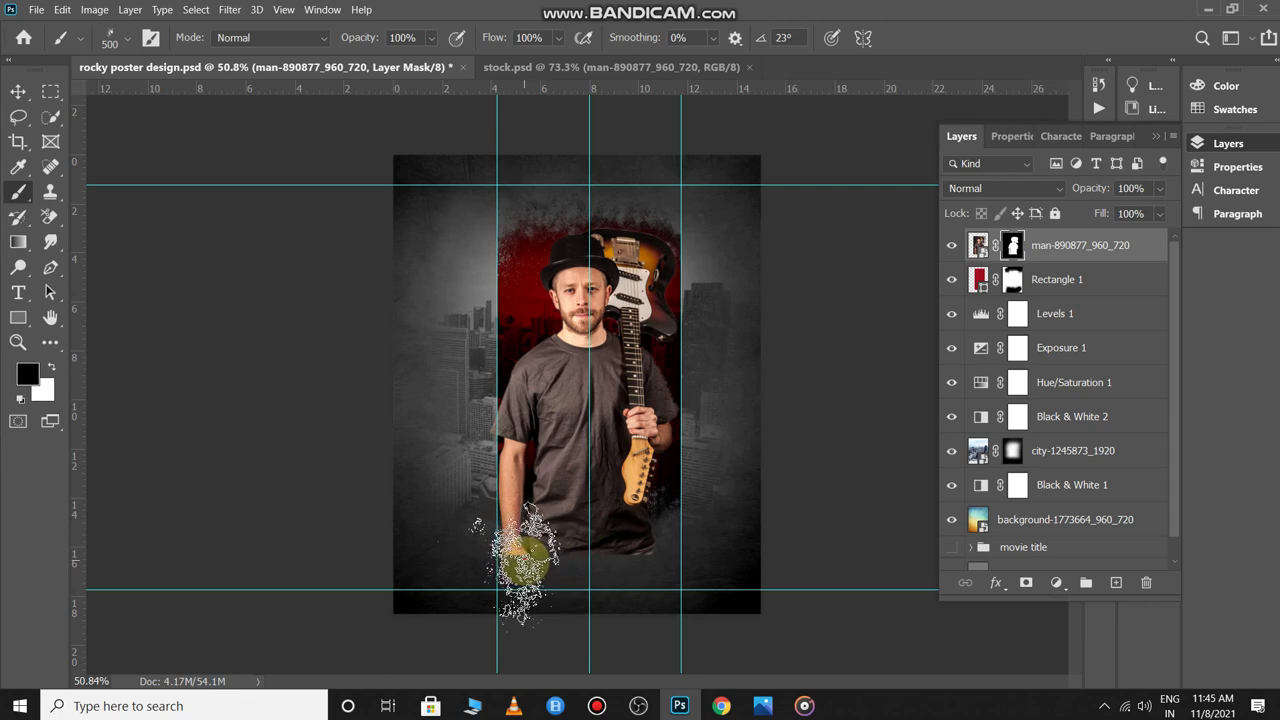
pyautogui.click(504, 565)
pyautogui.click(518, 587)
pyautogui.click(512, 586)
pyautogui.moveTo(524, 585); pyautogui.dragTo(645, 580)
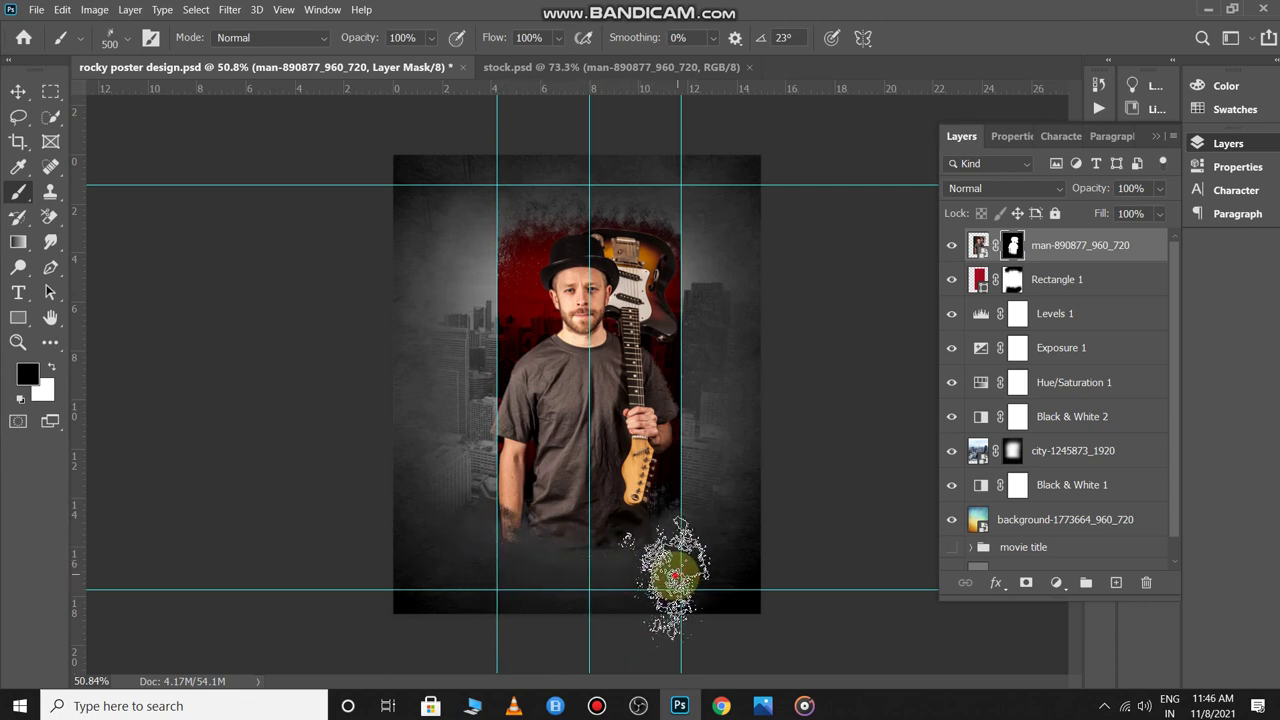
pyautogui.click(669, 564)
pyautogui.click(536, 575)
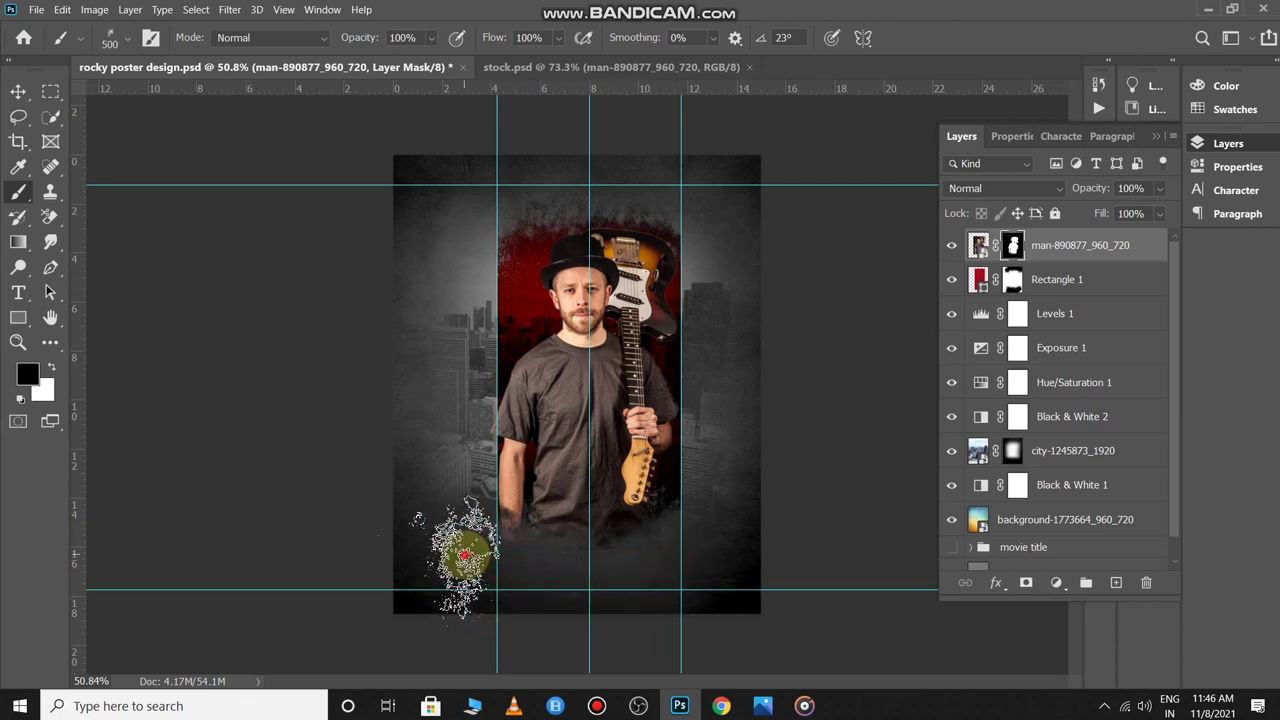
pyautogui.click(534, 562)
pyautogui.click(481, 552)
pyautogui.click(478, 563)
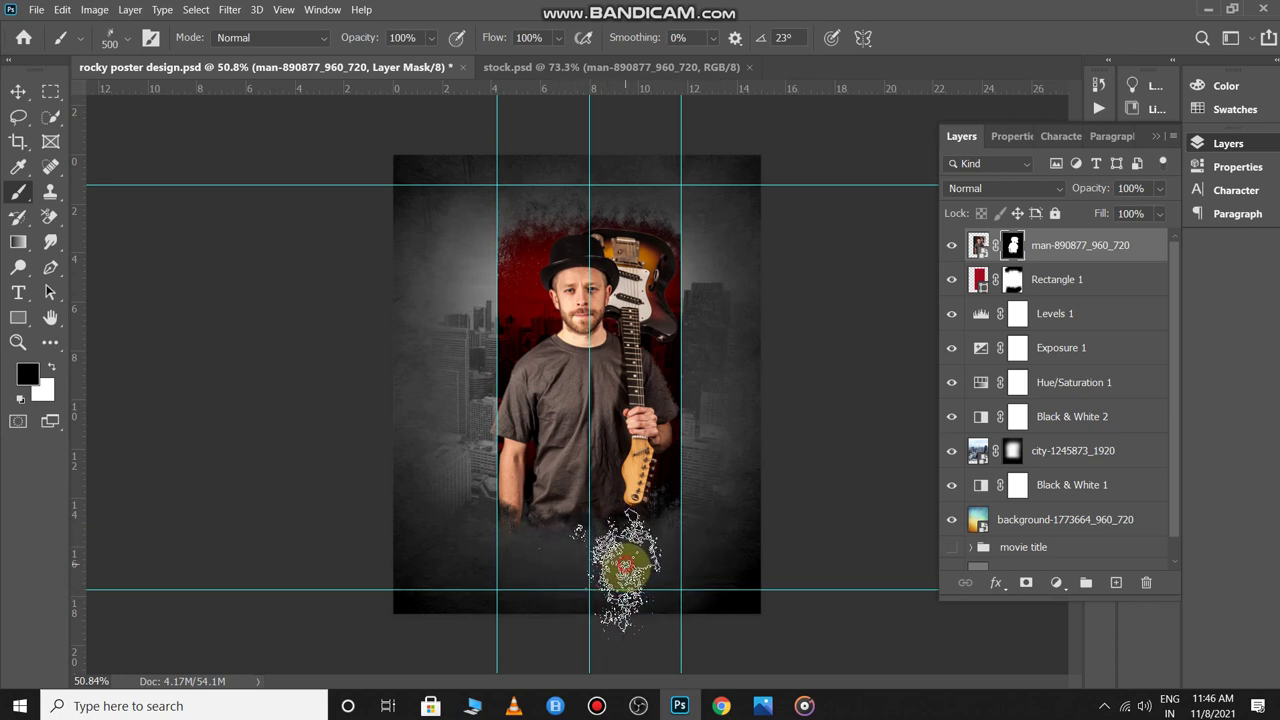
pyautogui.hotkey('ctrl', '+')
pyautogui.scroll(-2, 651, 483)
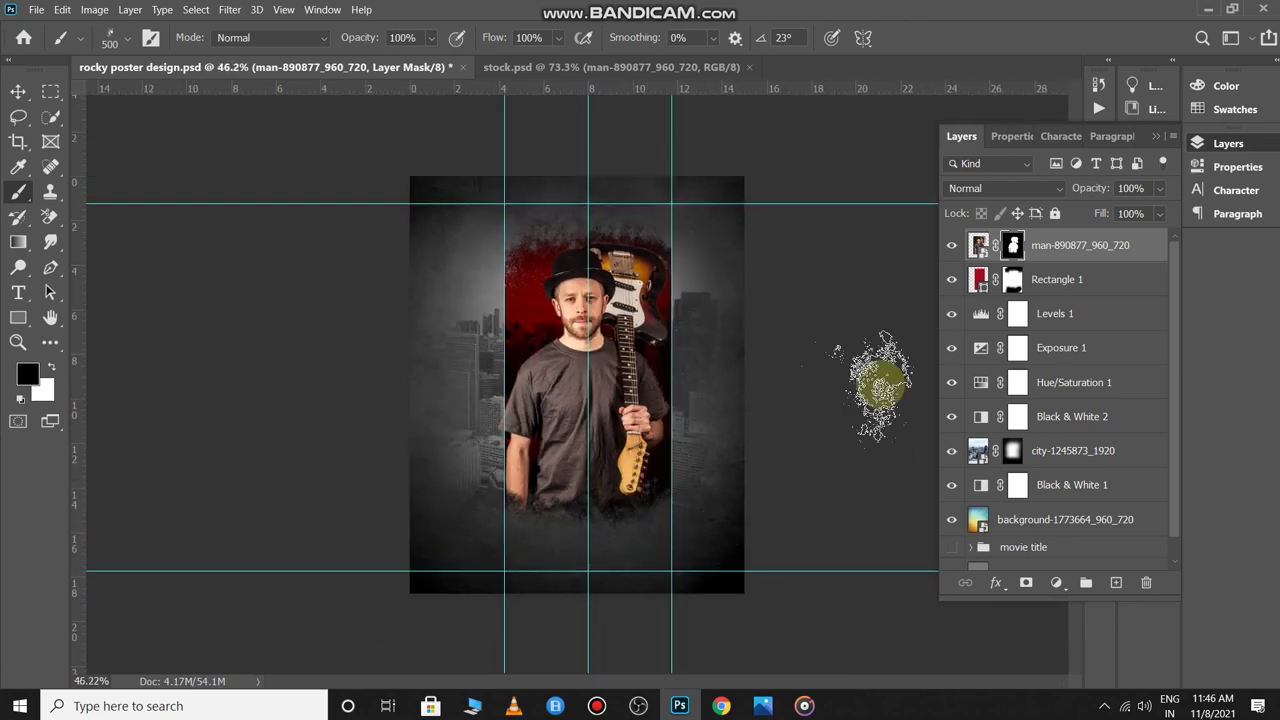
# Add a Hue/Saturation adjustment clipped to the man layer, with saturation -40 and lightness -12.
pyautogui.click(980, 244)
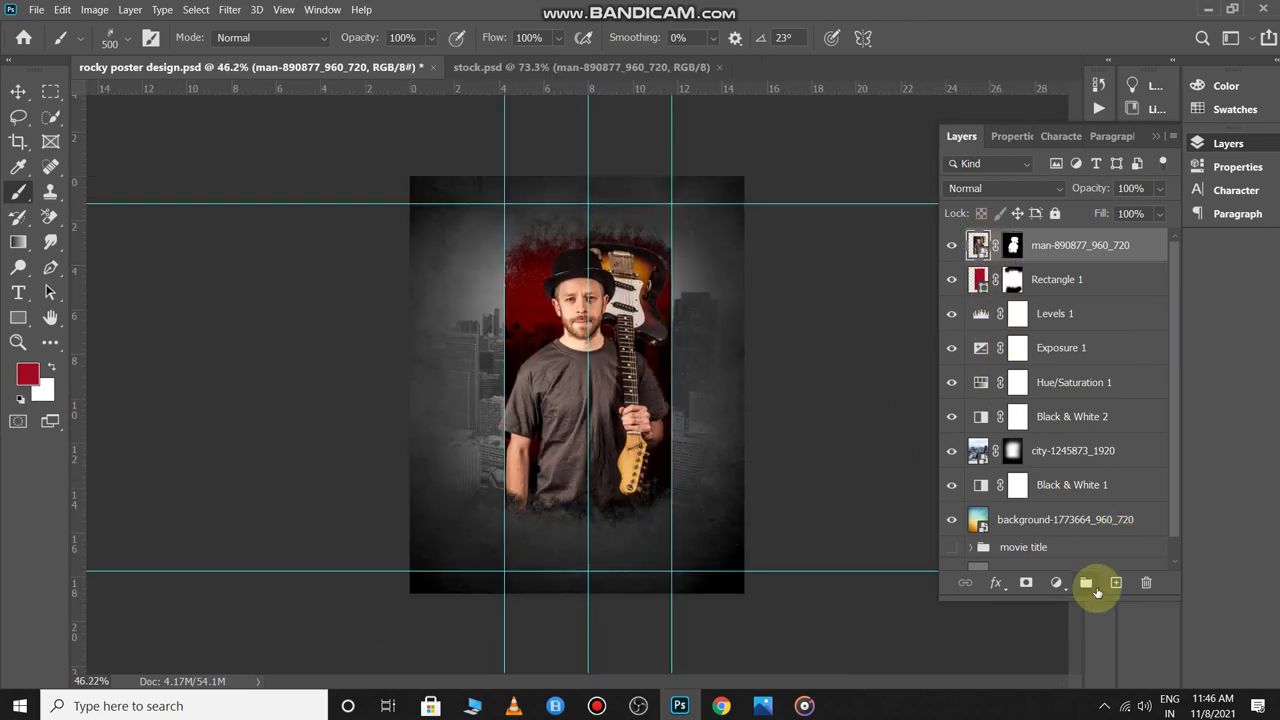
pyautogui.click(1057, 583)
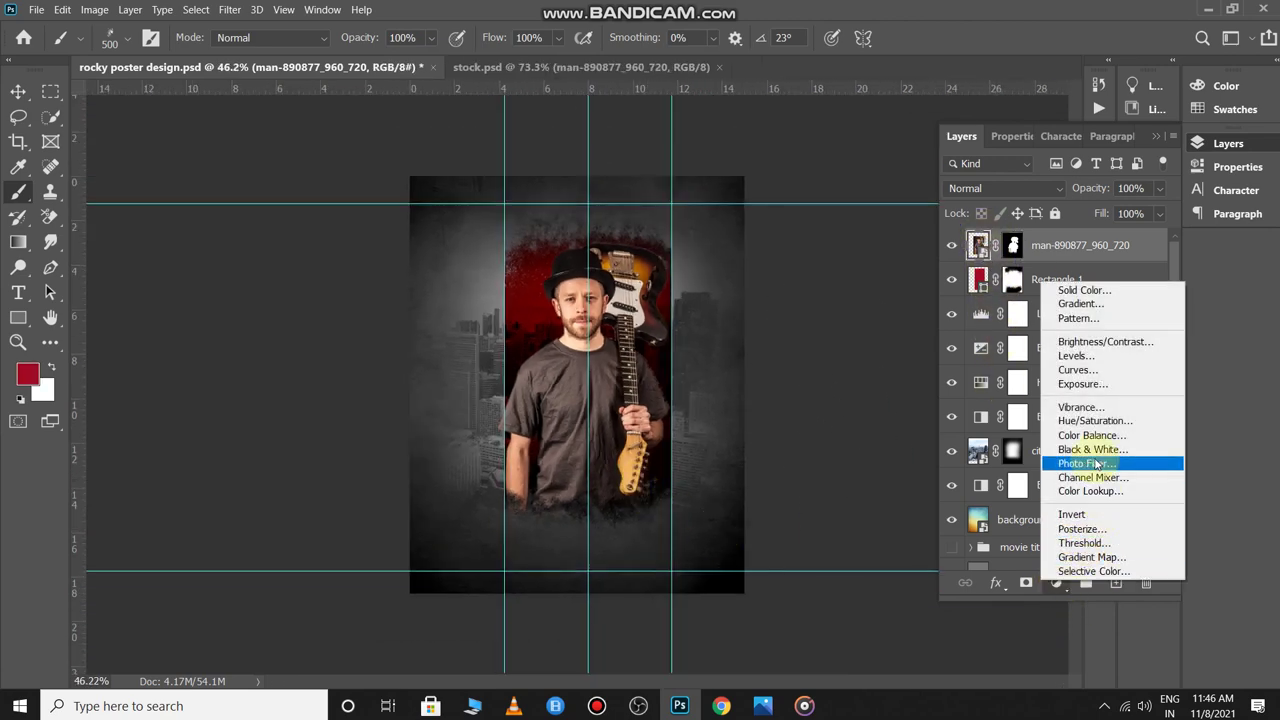
pyautogui.click(1094, 421)
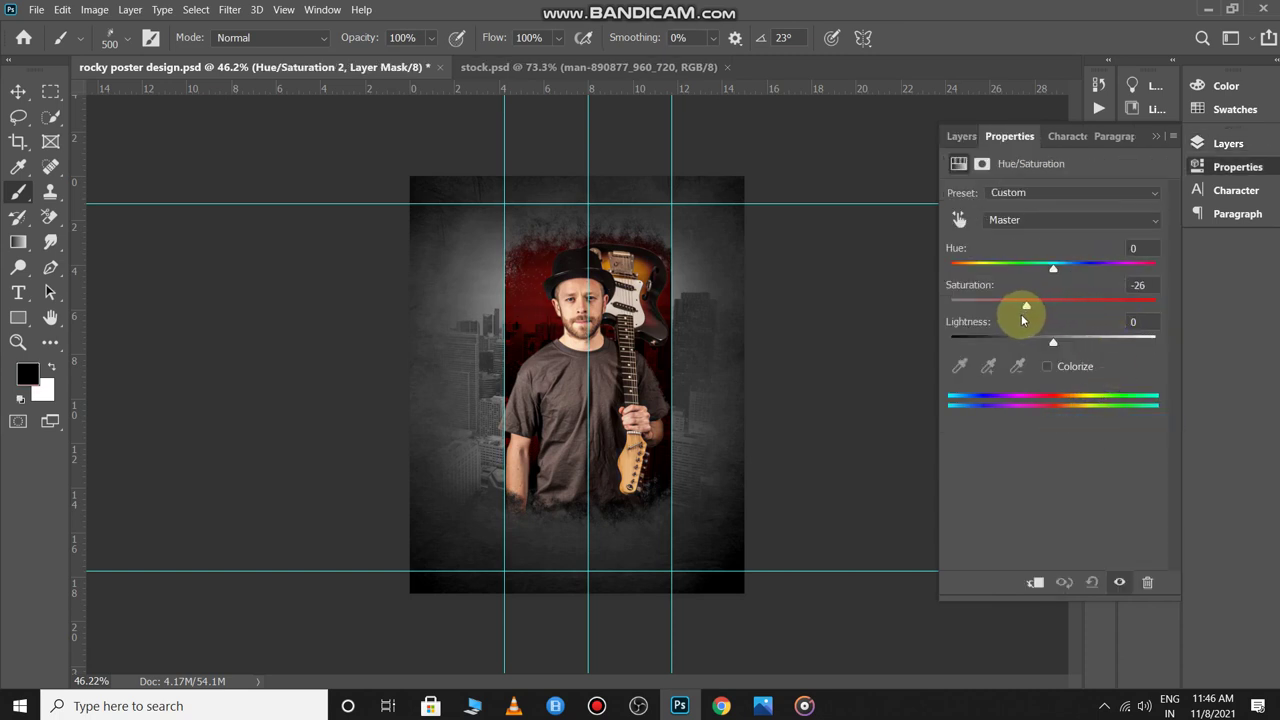
pyautogui.hotkey('ctrl', 'z')
pyautogui.click(1036, 584)
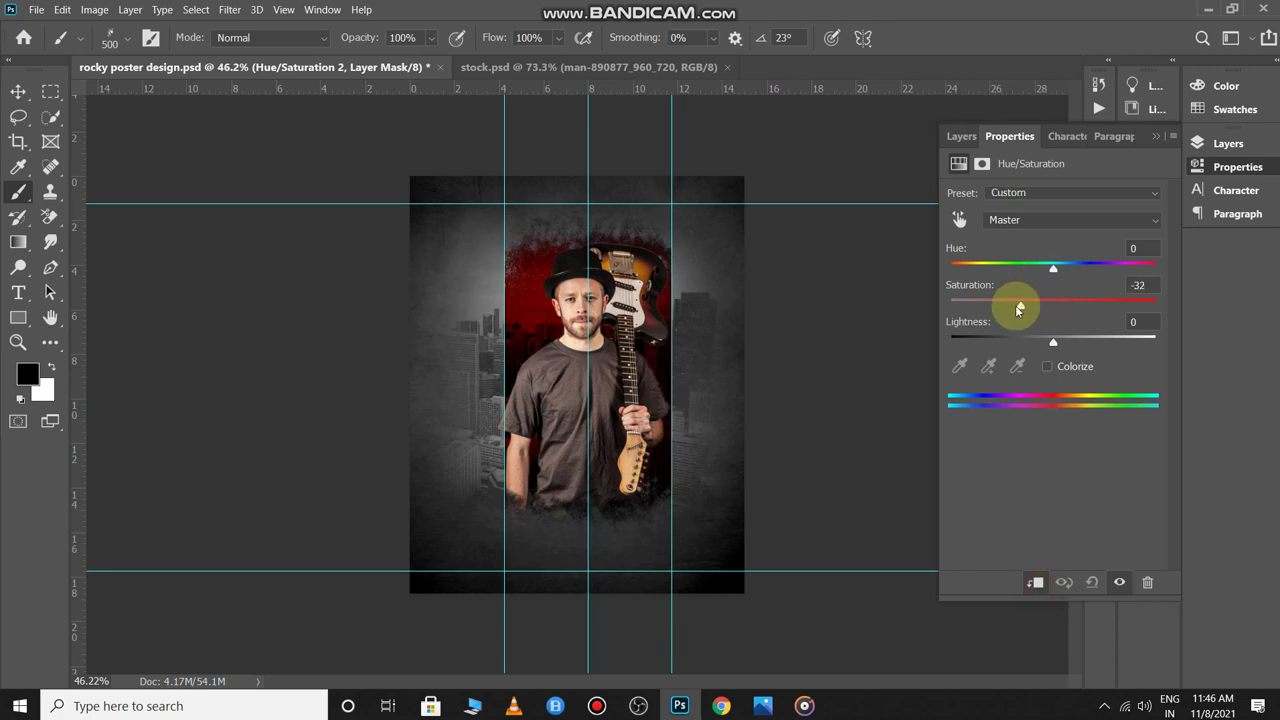
pyautogui.moveTo(1017, 309); pyautogui.dragTo(975, 332)
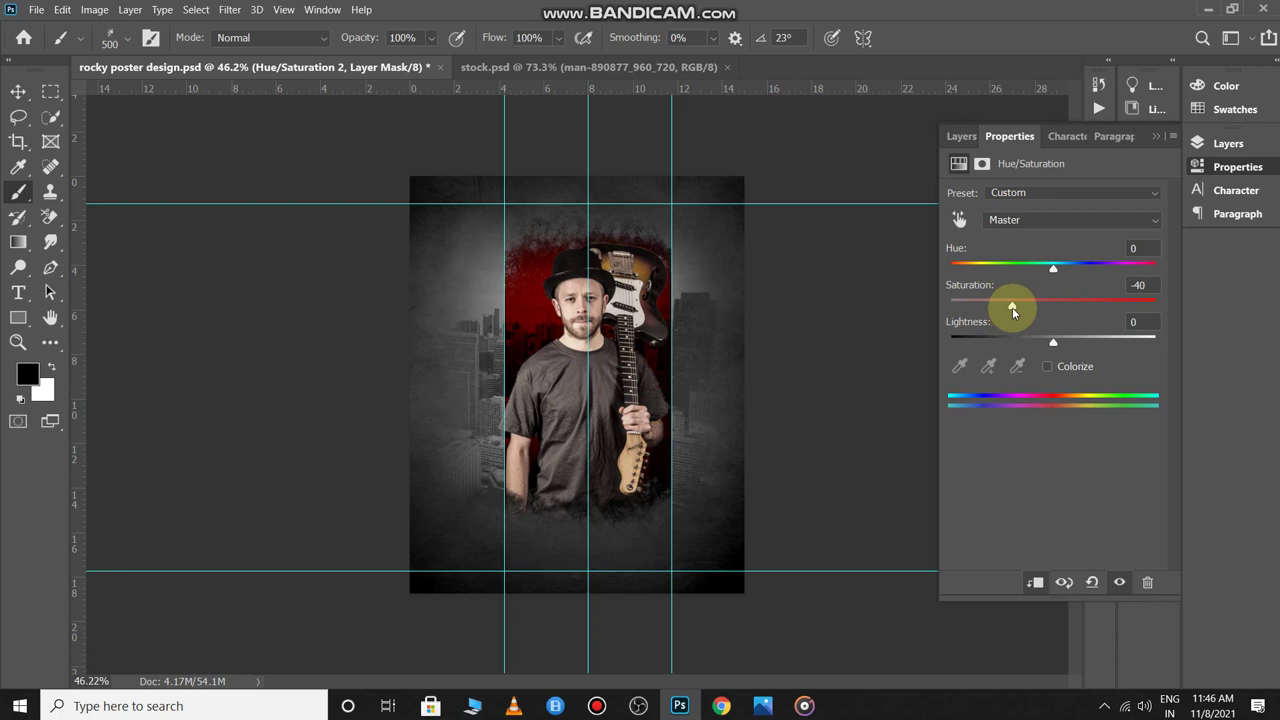
pyautogui.moveTo(1052, 344); pyautogui.dragTo(1040, 349)
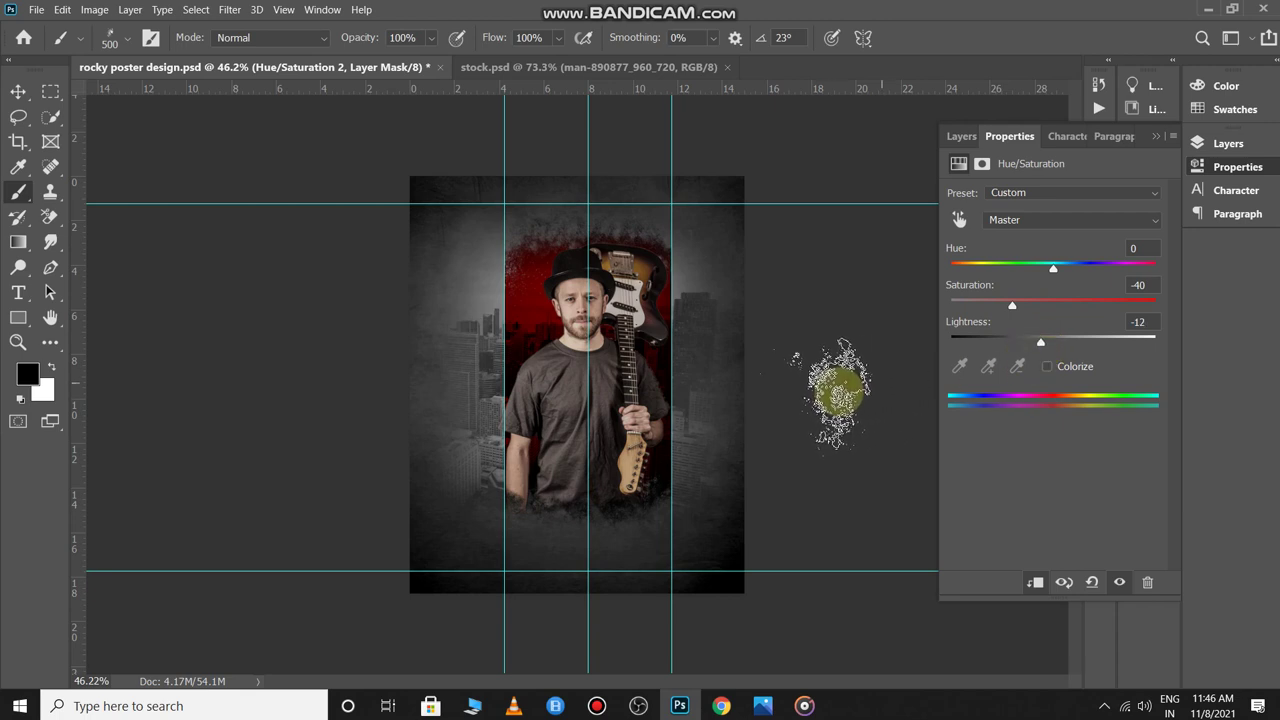
# Deselect the layers, examine the whole poster with the guides hidden, and show the guides again.
pyautogui.press('v')
pyautogui.click(822, 383)
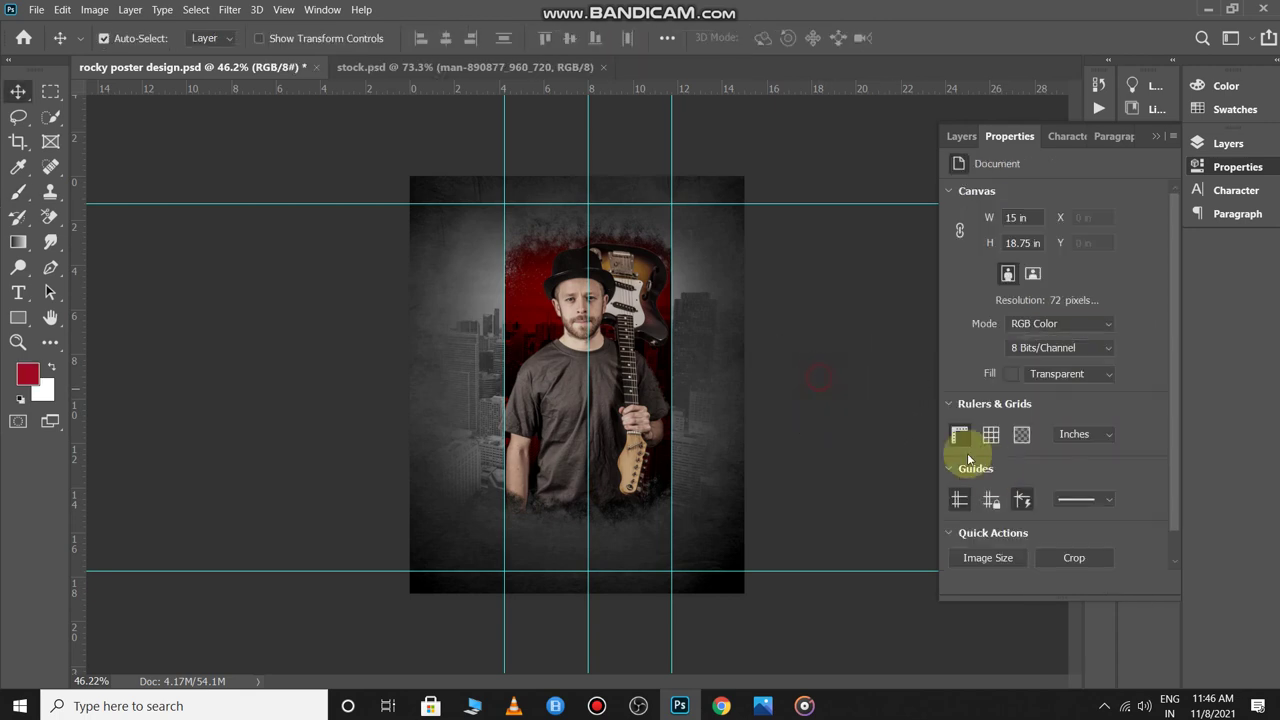
pyautogui.click(966, 140)
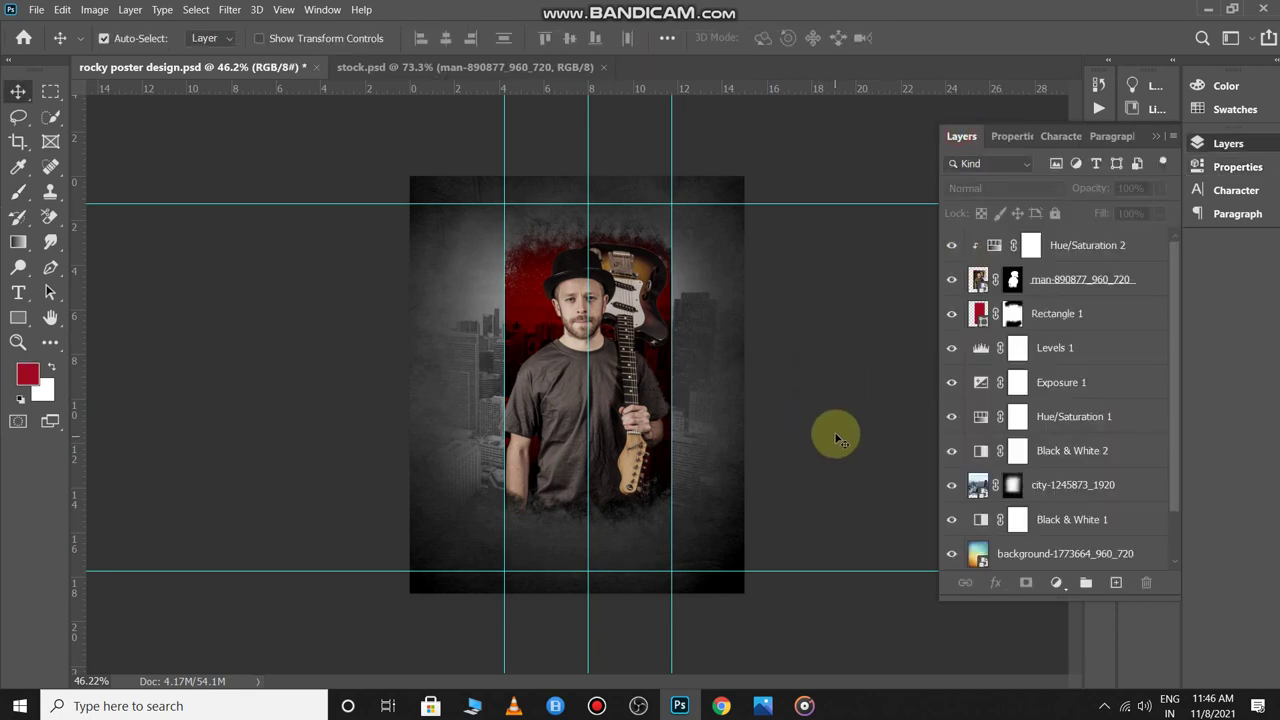
pyautogui.scroll(2, 800, 408)
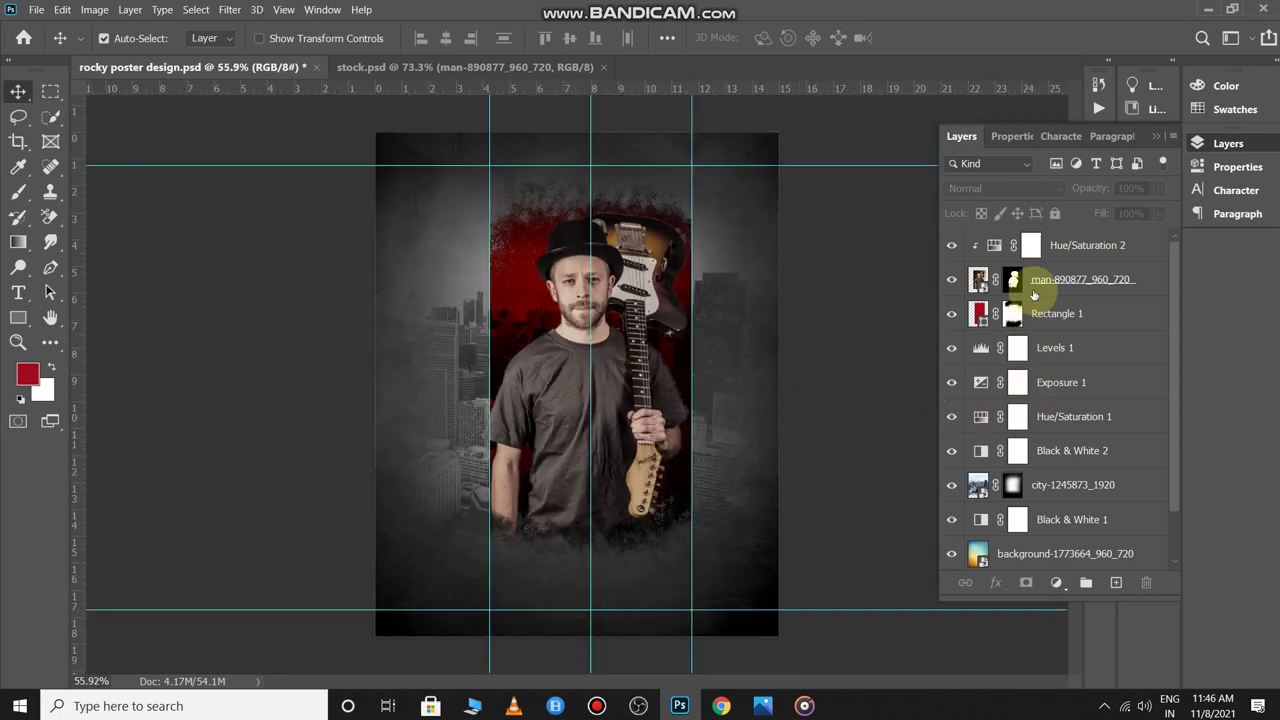
pyautogui.hotkey('ctrl', ';')
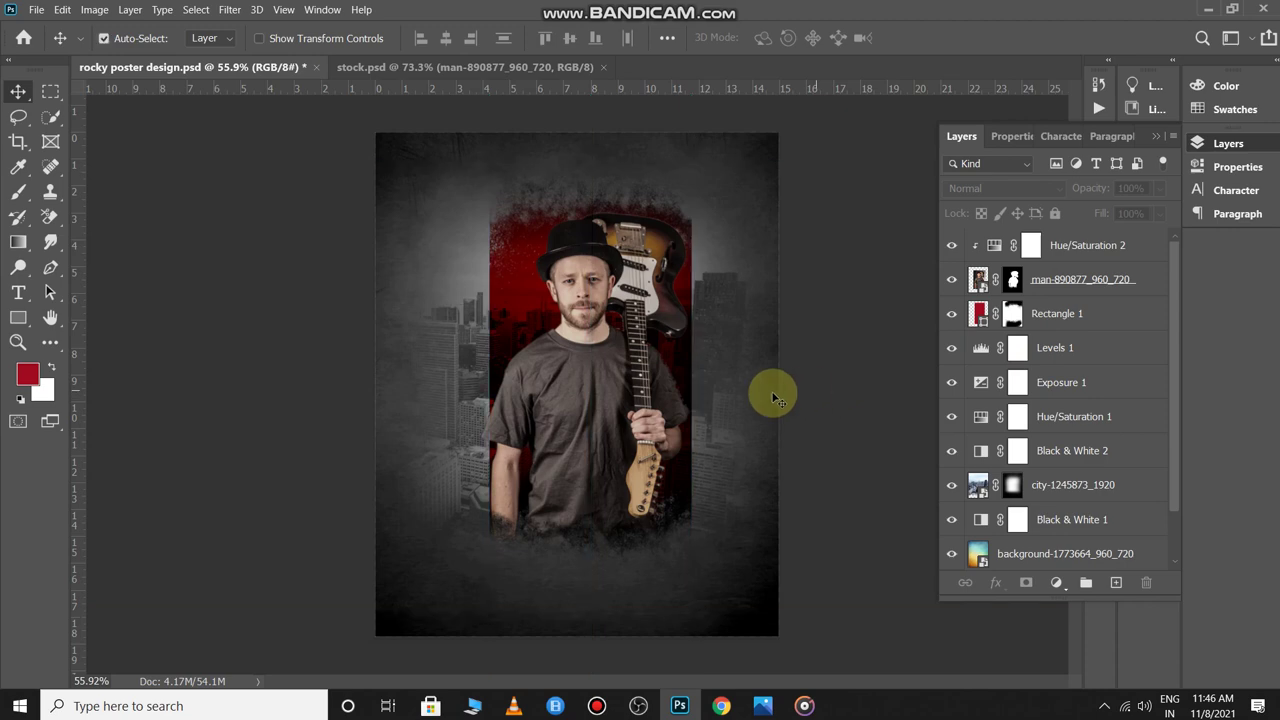
pyautogui.scroll(-4, 625, 422)
pyautogui.scroll(3, 740, 376)
pyautogui.hotkey('ctrl', ';')
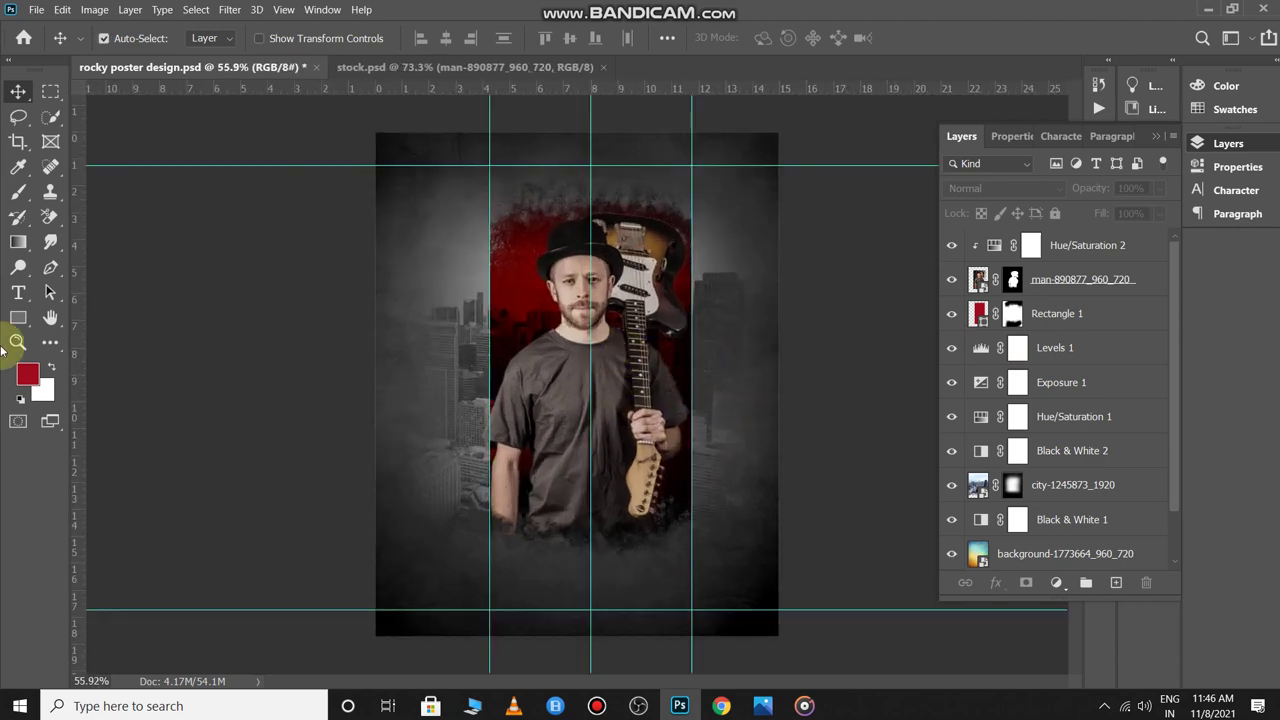
# Create a paragraph text box between the outer guides at the man's waist and replace its placeholder text with ROCKY.
pyautogui.click(17, 295)
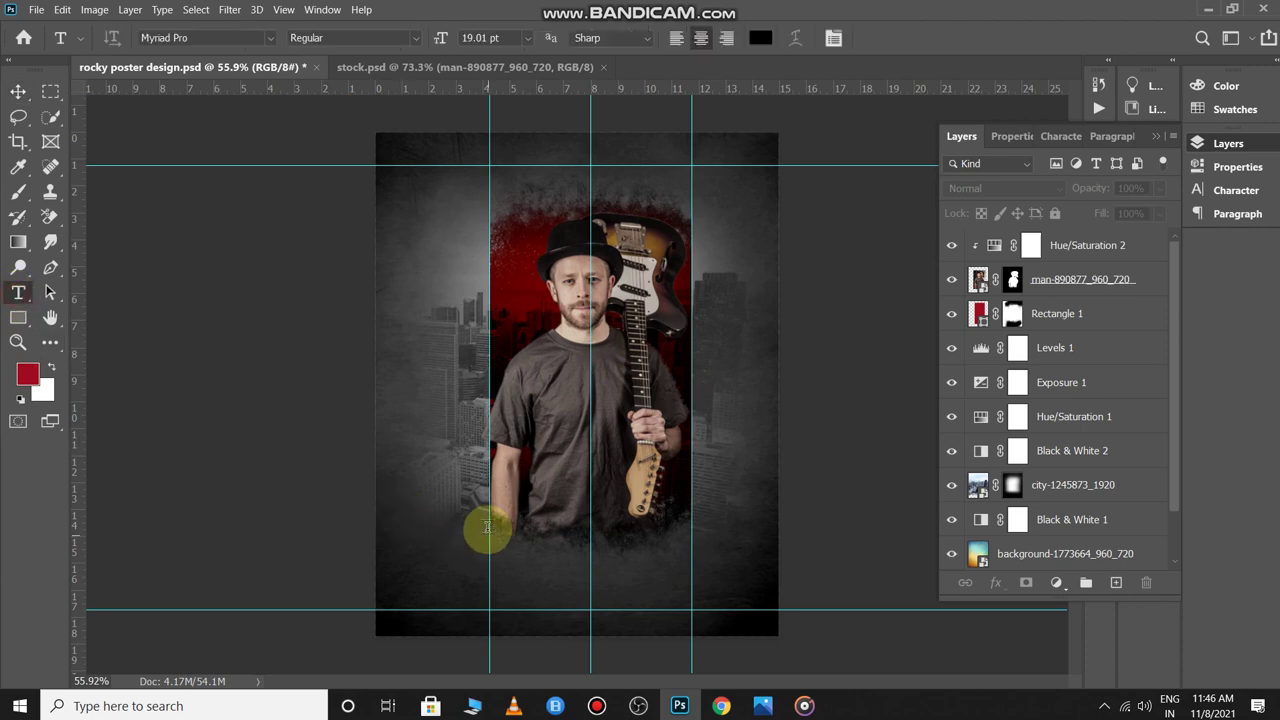
pyautogui.moveTo(494, 515); pyautogui.dragTo(691, 573)
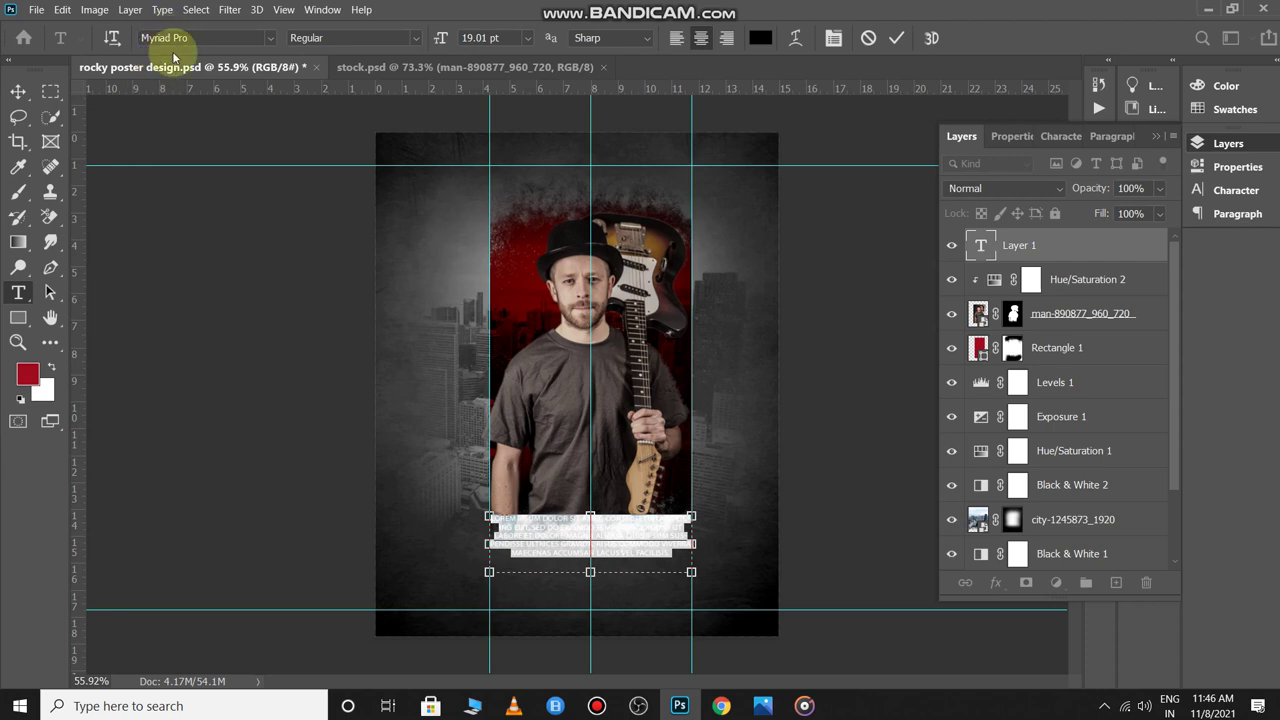
pyautogui.press('BackSpace')
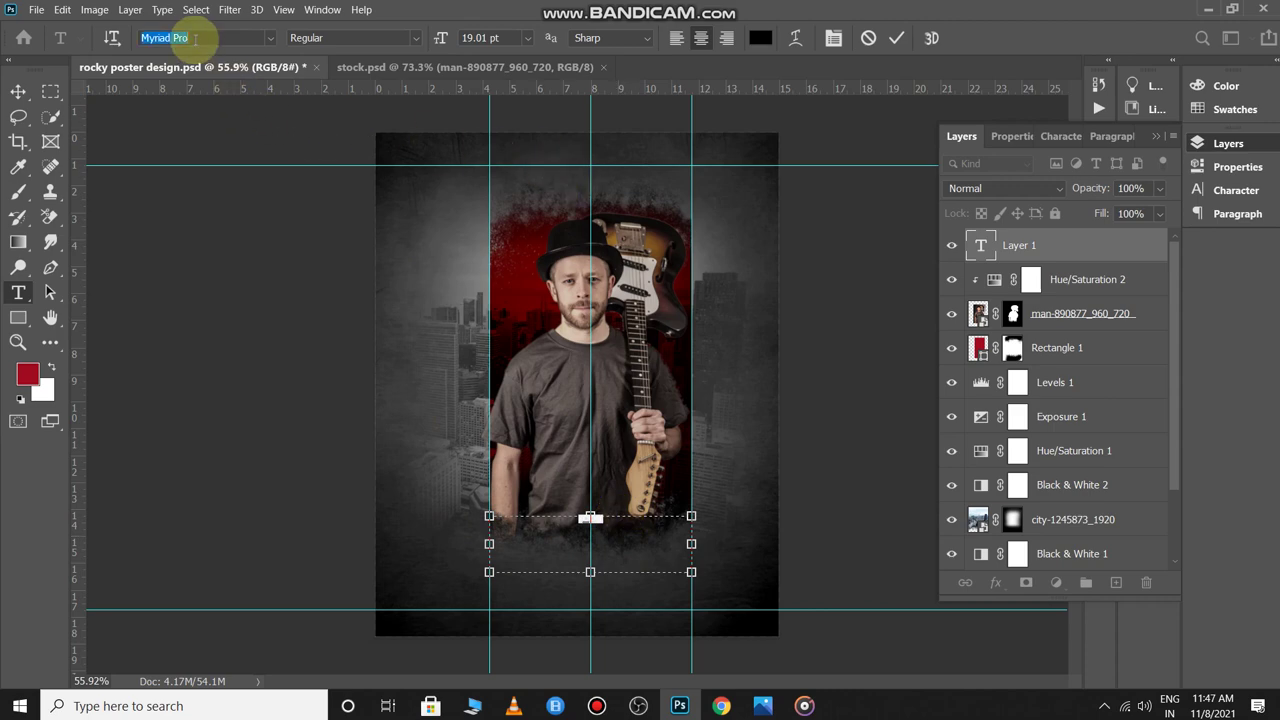
# Set the ROCKY title in the Red Undead font at 117.01 pt.
pyautogui.write('red')
pyautogui.press('Return')
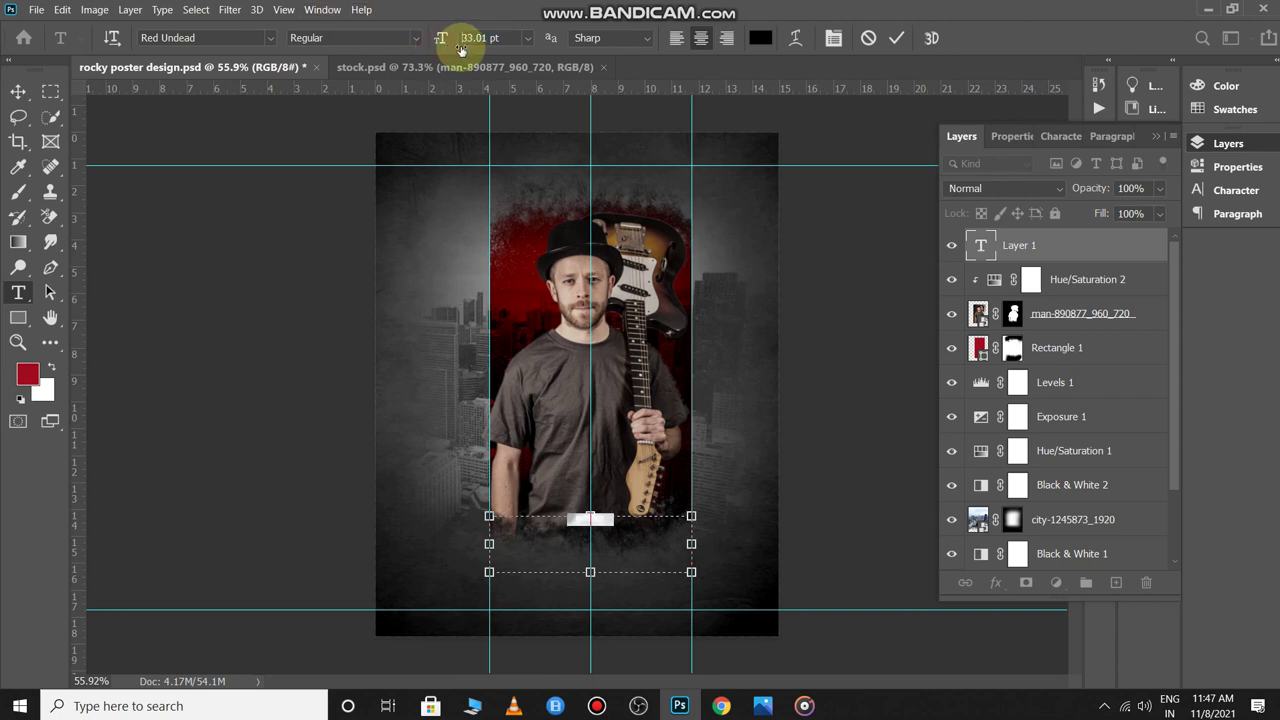
pyautogui.moveTo(460, 50); pyautogui.dragTo(517, 61)
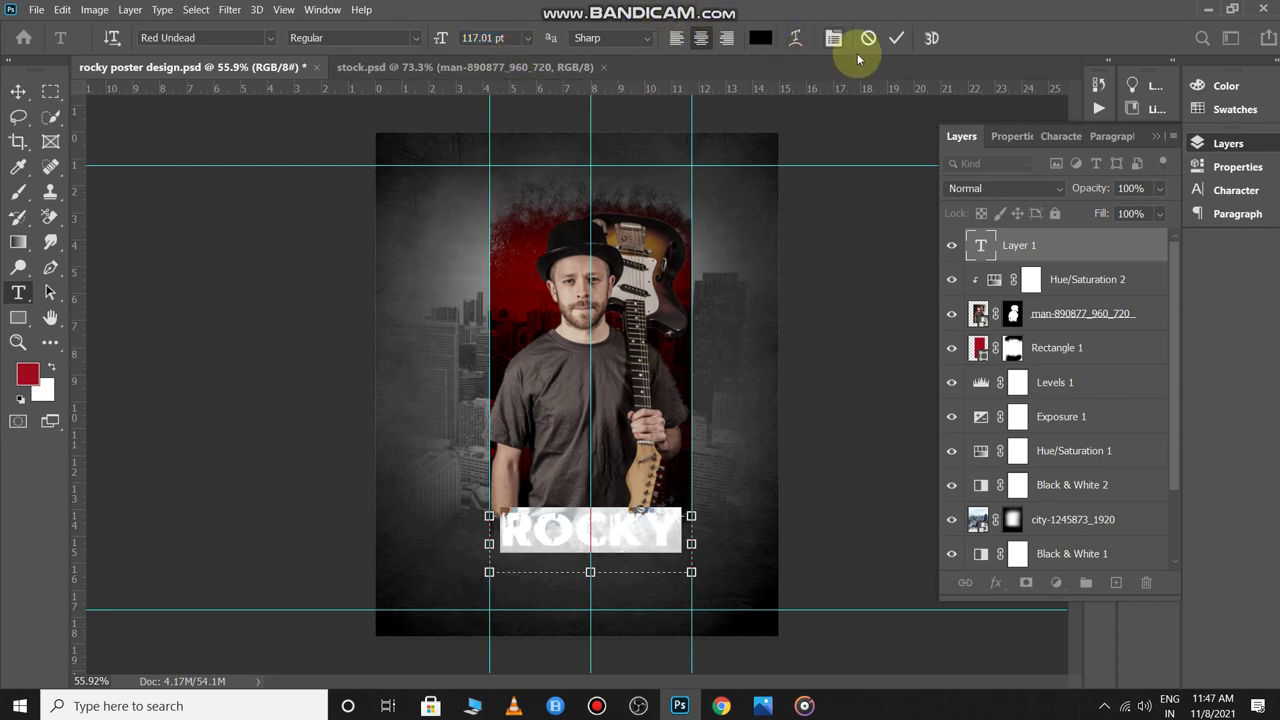
# Change the ROCKY title's text color to light gray b8b5b5.
pyautogui.click(760, 38)
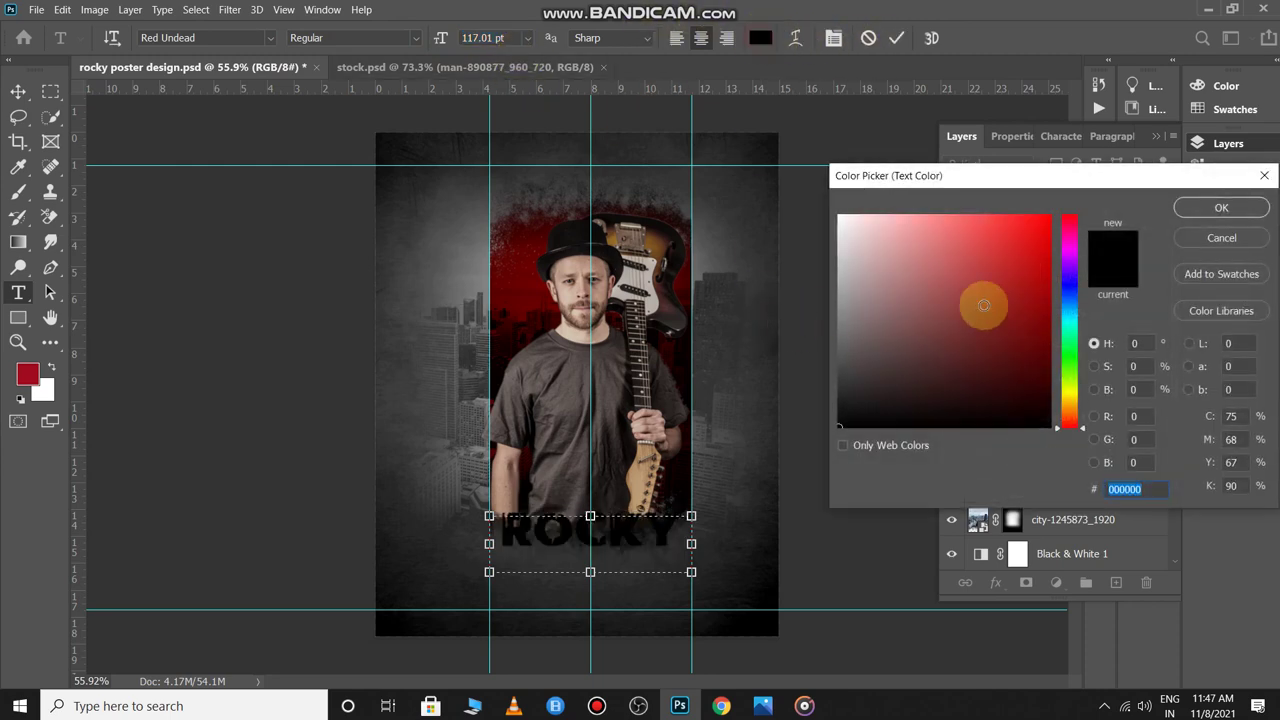
pyautogui.click(656, 305)
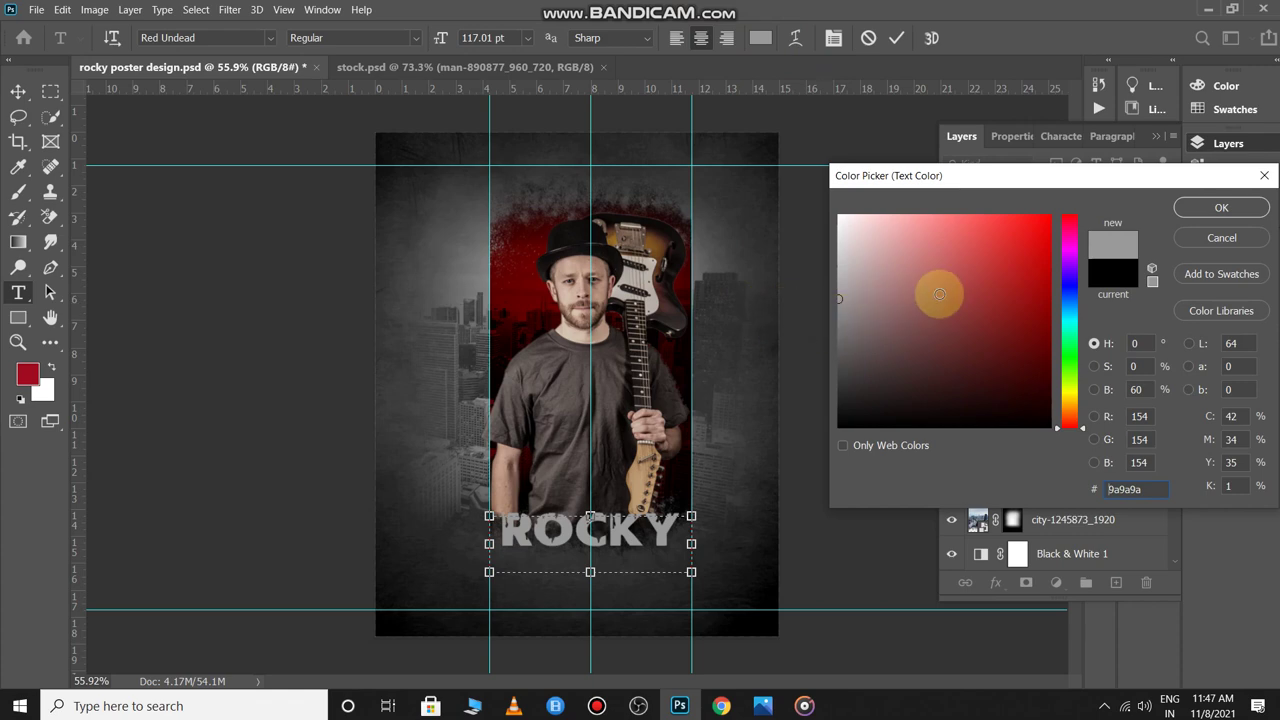
pyautogui.moveTo(842, 283); pyautogui.dragTo(840, 272)
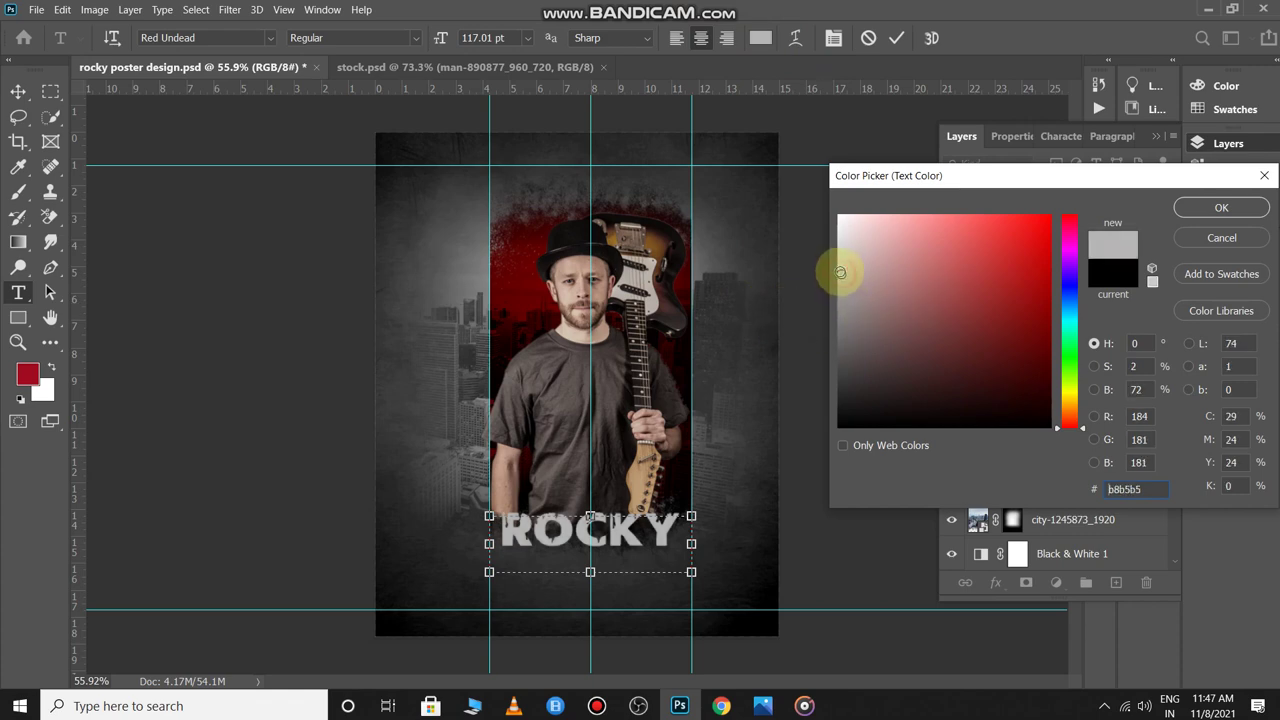
pyautogui.click(1207, 212)
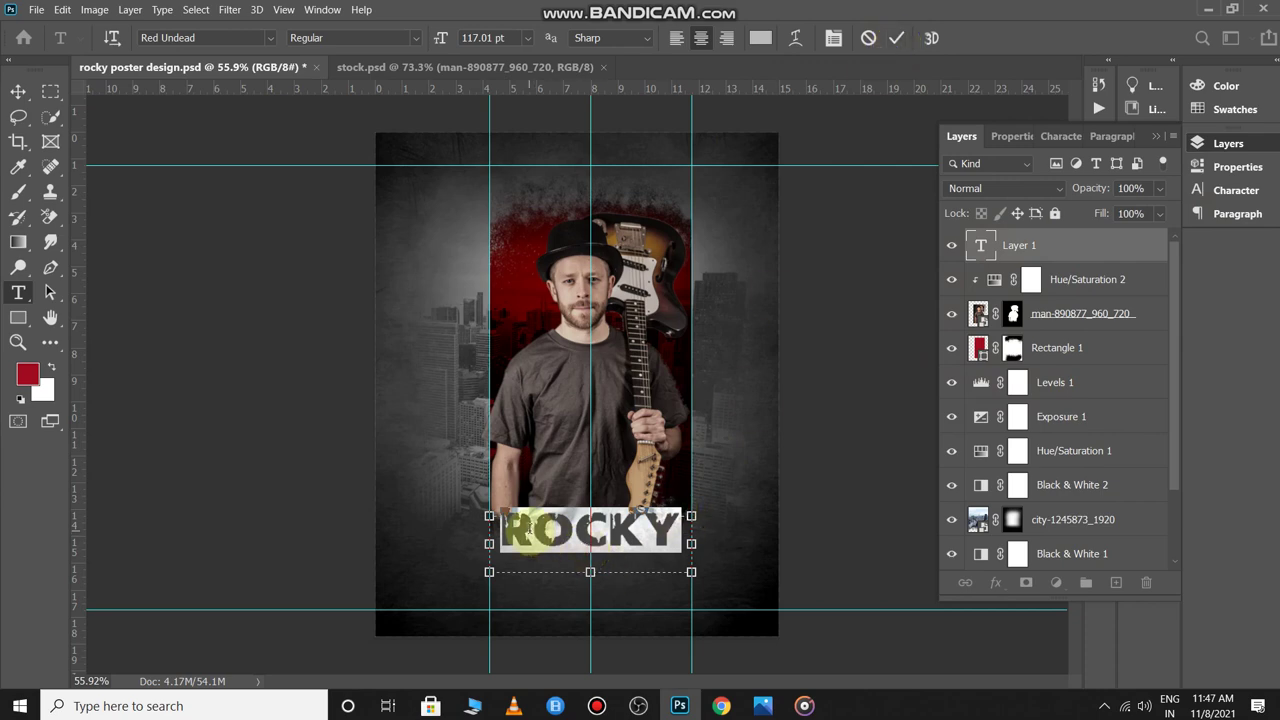
# Replace the ROCKY text with the single letter R and shrink its text box to start at the left outer guide.
pyautogui.write('R')
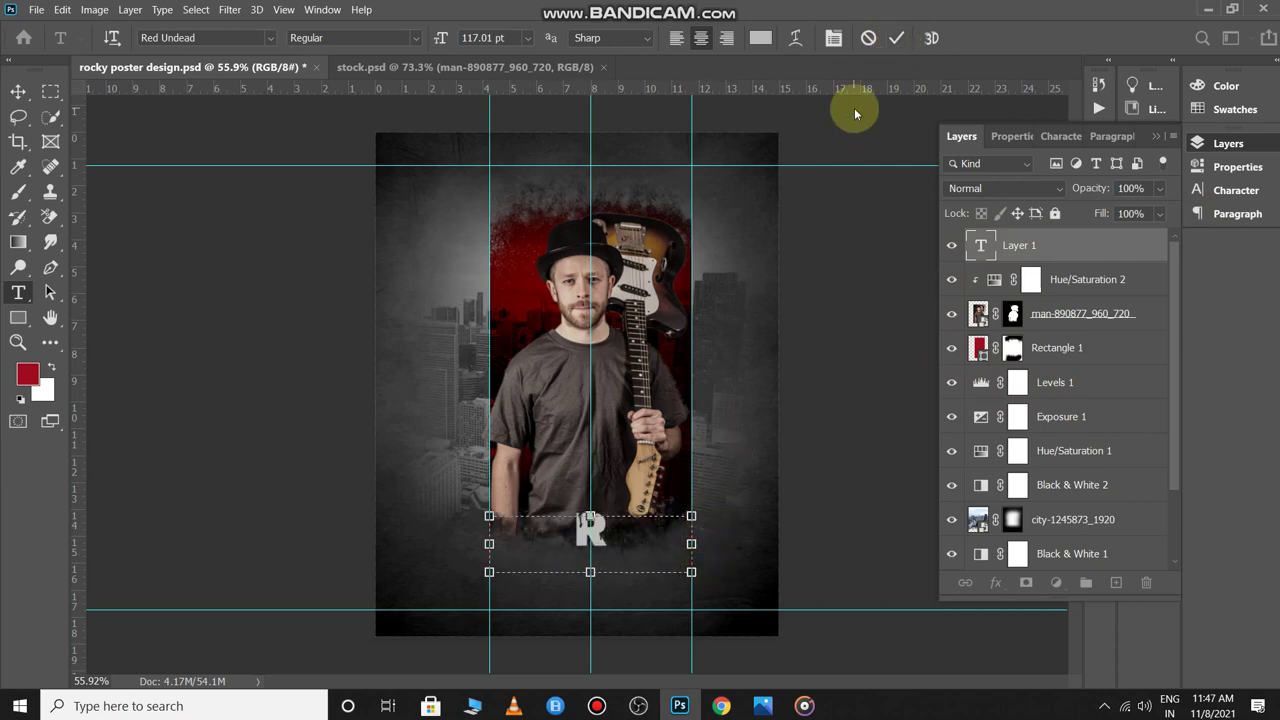
pyautogui.moveTo(690, 572); pyautogui.dragTo(558, 571)
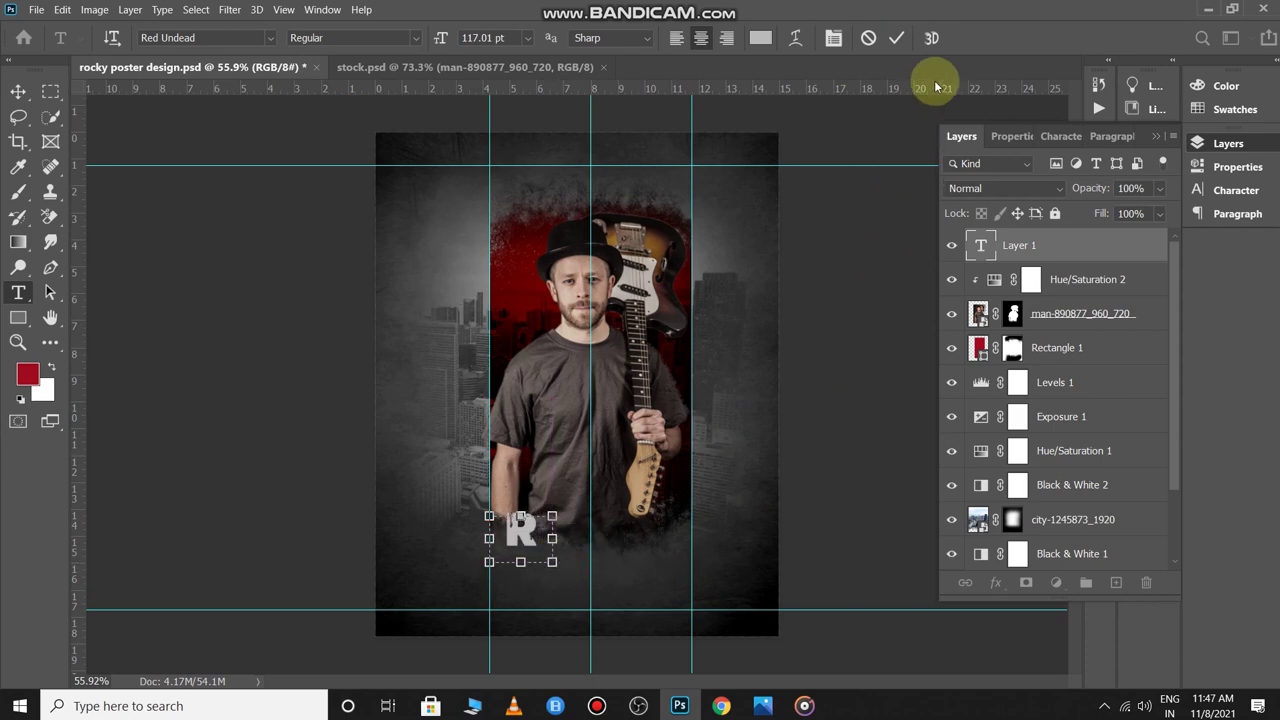
pyautogui.click(896, 38)
pyautogui.press('v')
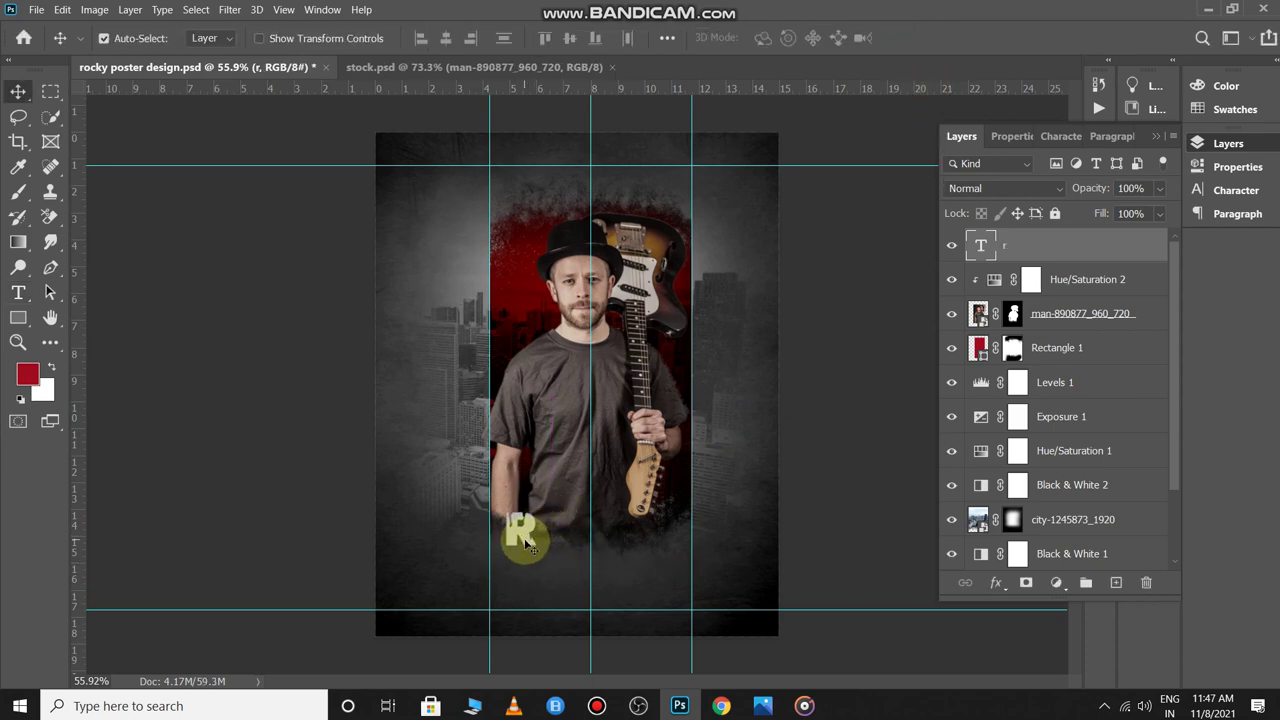
# Scale the R up to 158.3 pt with its edge near the left outer guide.
pyautogui.hotkey('ctrl', 't')
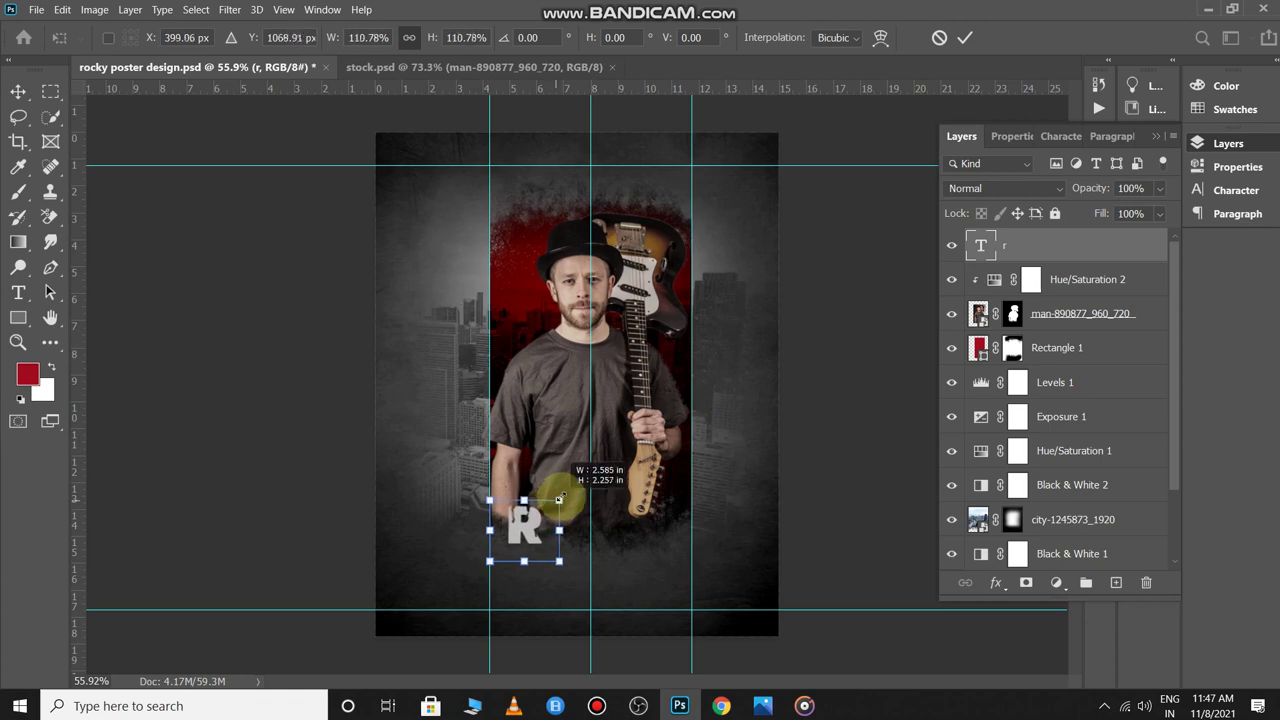
pyautogui.moveTo(560, 498); pyautogui.dragTo(579, 482)
pyautogui.press('Return')
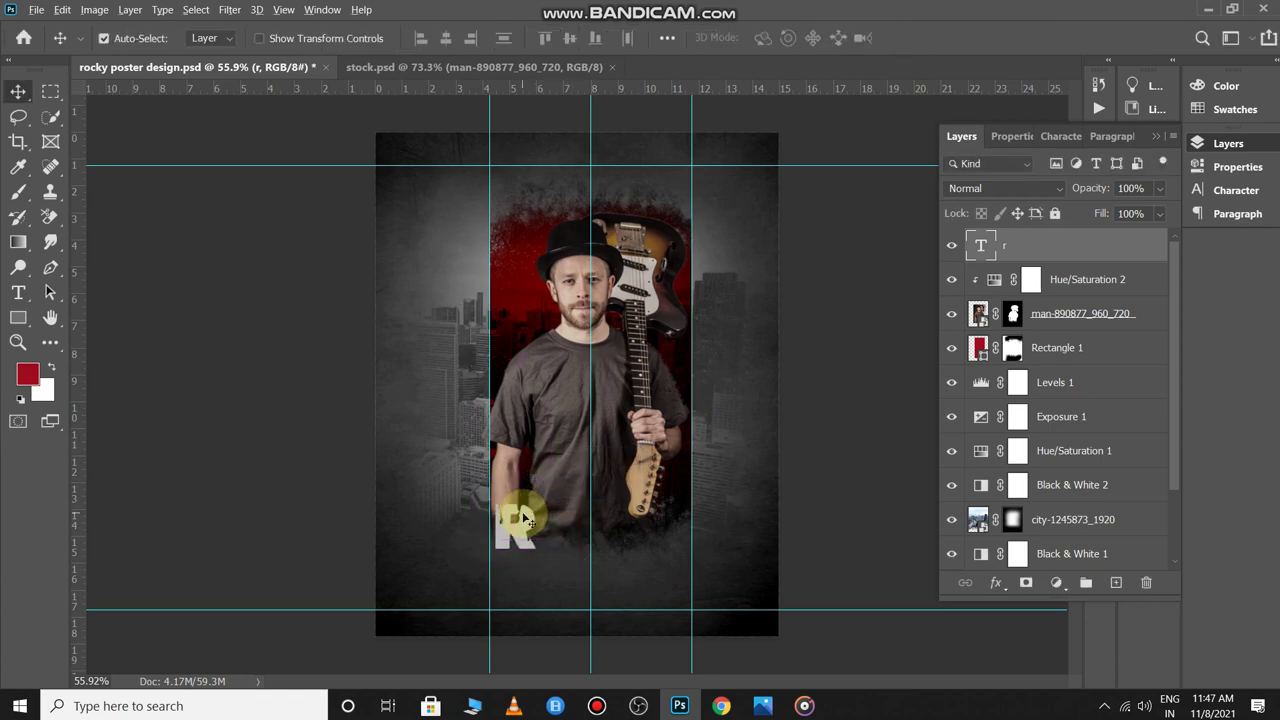
# Duplicate the R beside itself, change the copy to O, and raise it slightly above the R.
pyautogui.moveTo(567, 519); pyautogui.dragTo(567, 516)
pyautogui.press('t')
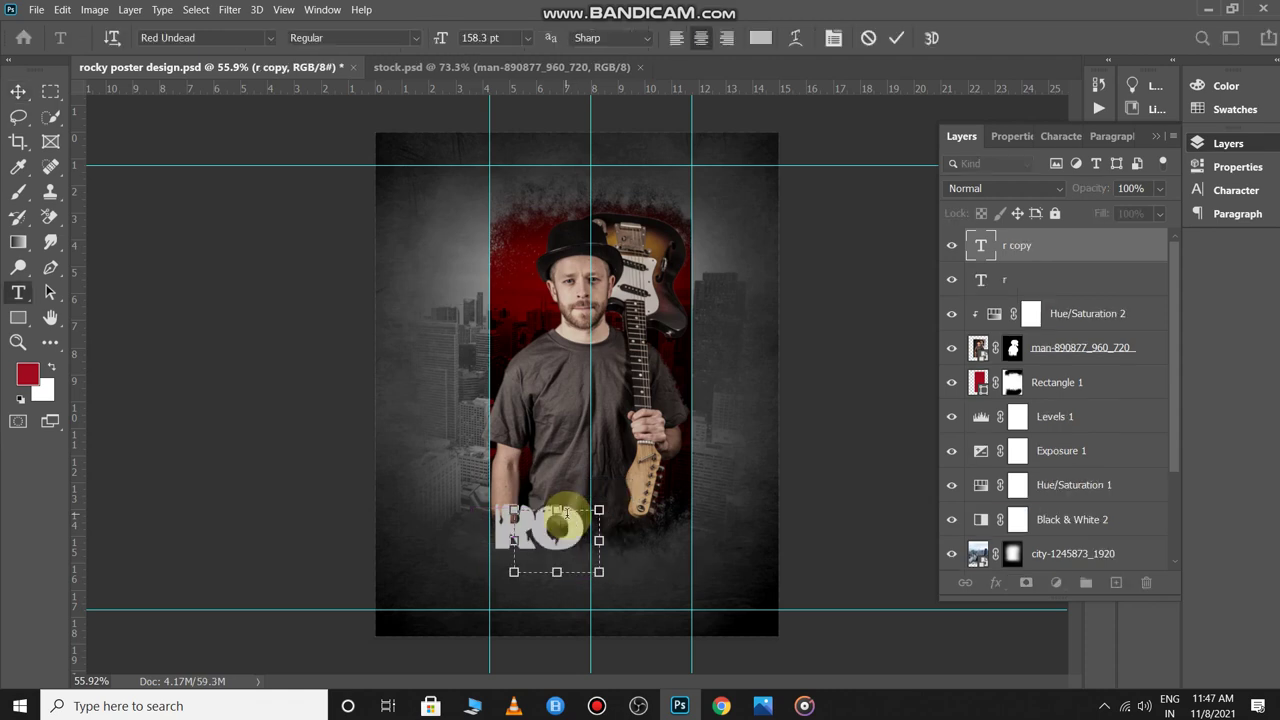
pyautogui.click(903, 39)
pyautogui.press('v')
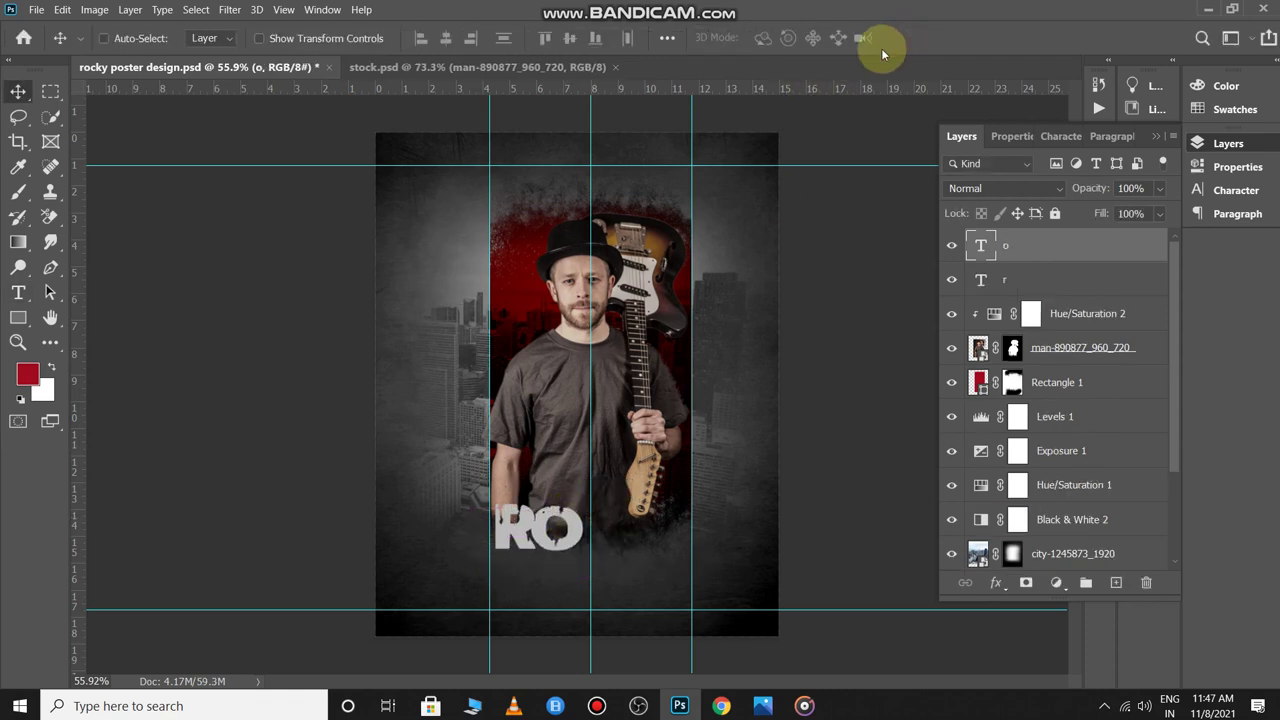
pyautogui.hotkey('ctrl', 't')
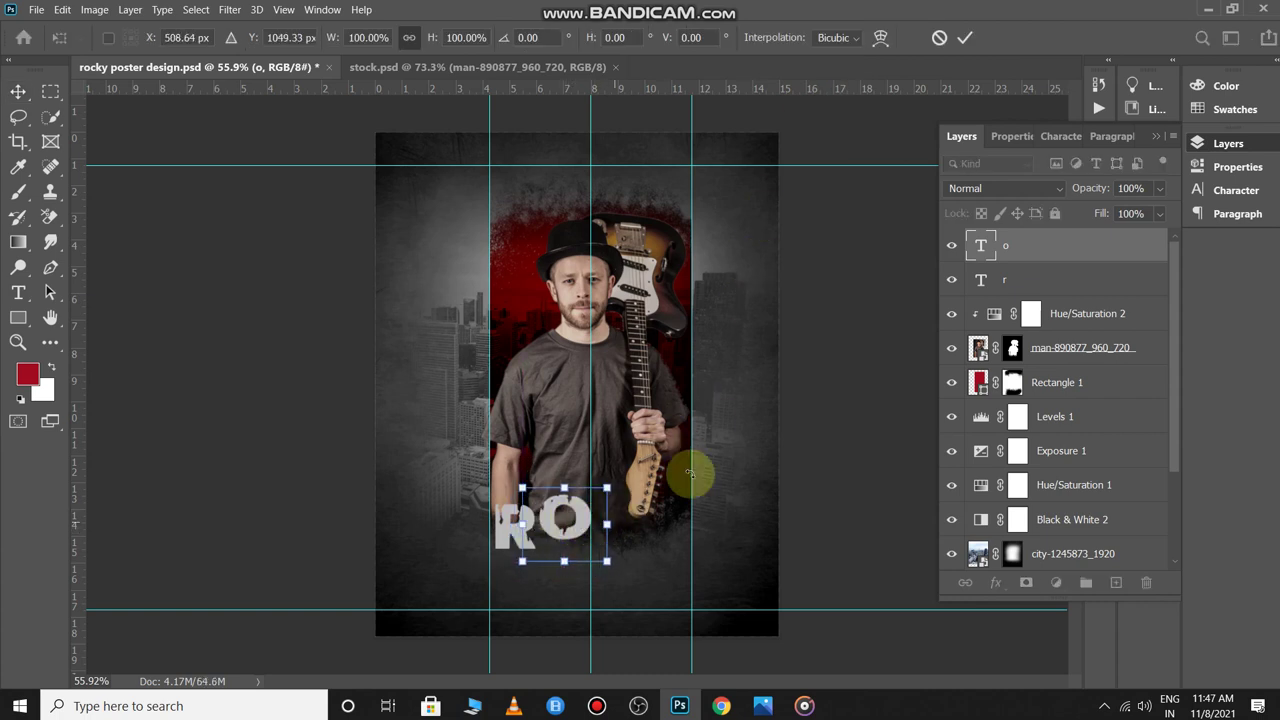
# Duplicate the R to the right of the O at the same height and change the copy to C.
pyautogui.doubleClick(533, 537)
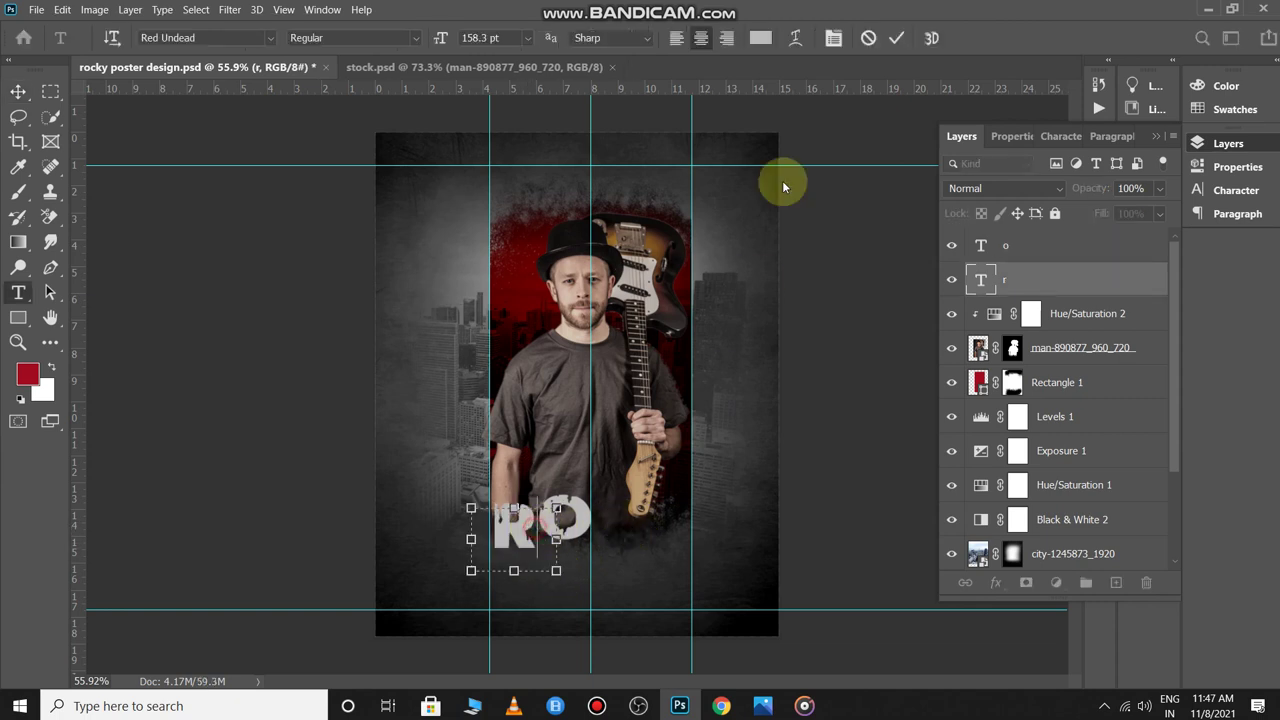
pyautogui.click(896, 37)
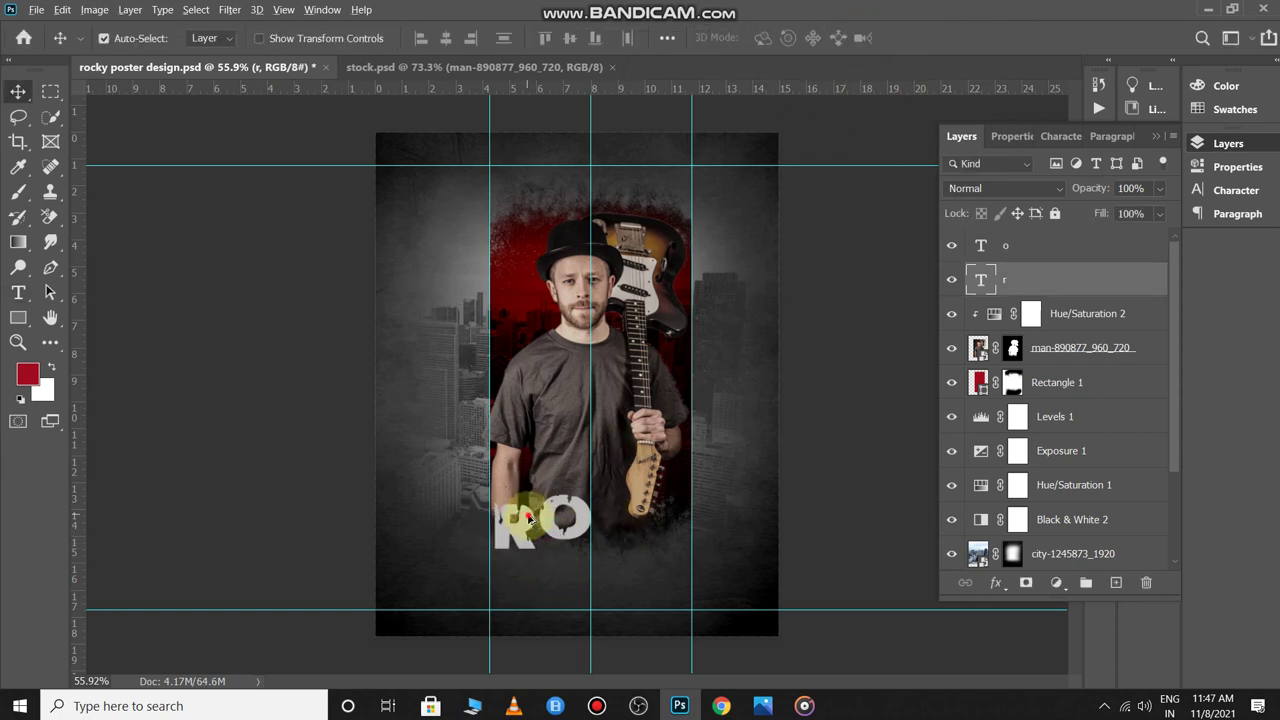
pyautogui.moveTo(530, 518); pyautogui.dragTo(625, 515)
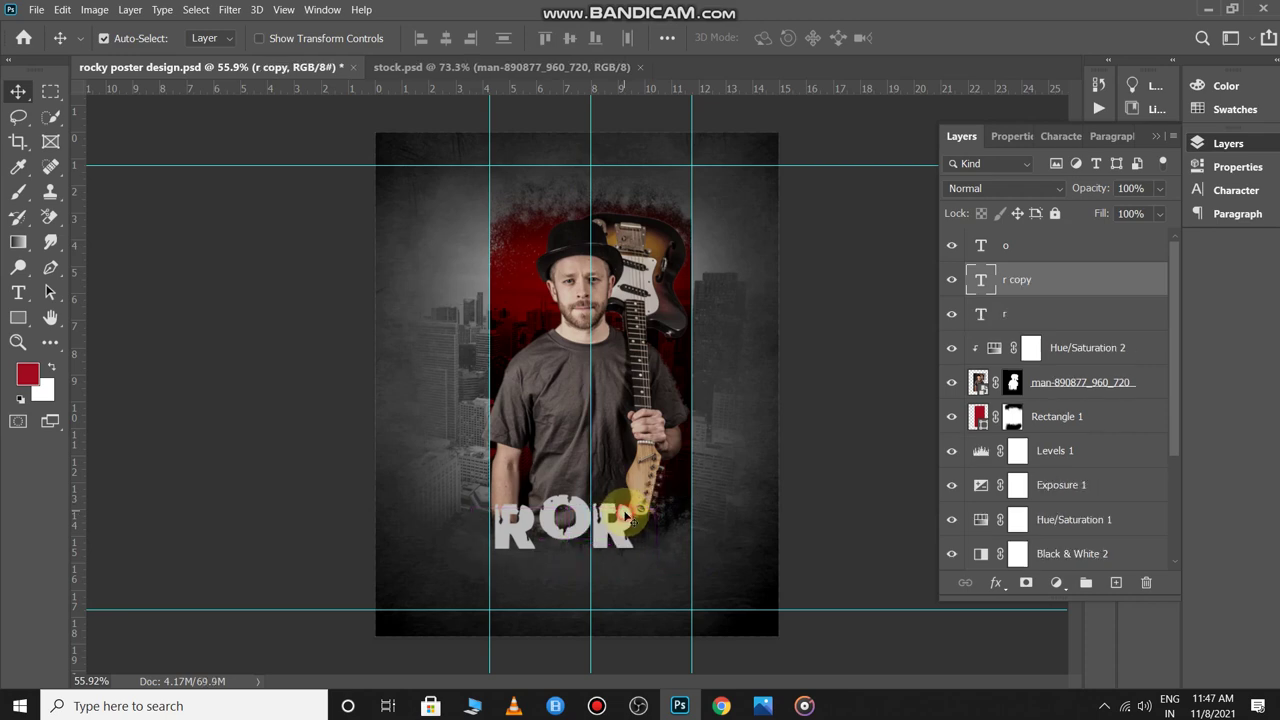
pyautogui.doubleClick(625, 515)
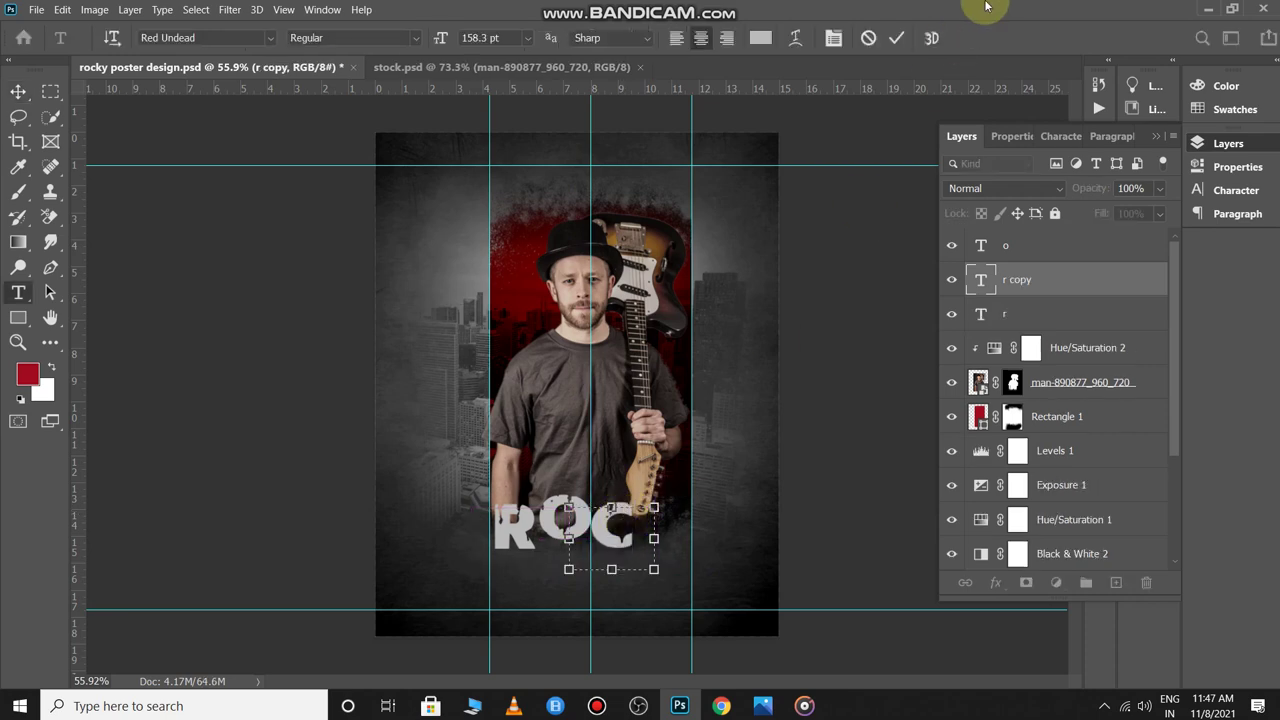
pyautogui.click(896, 37)
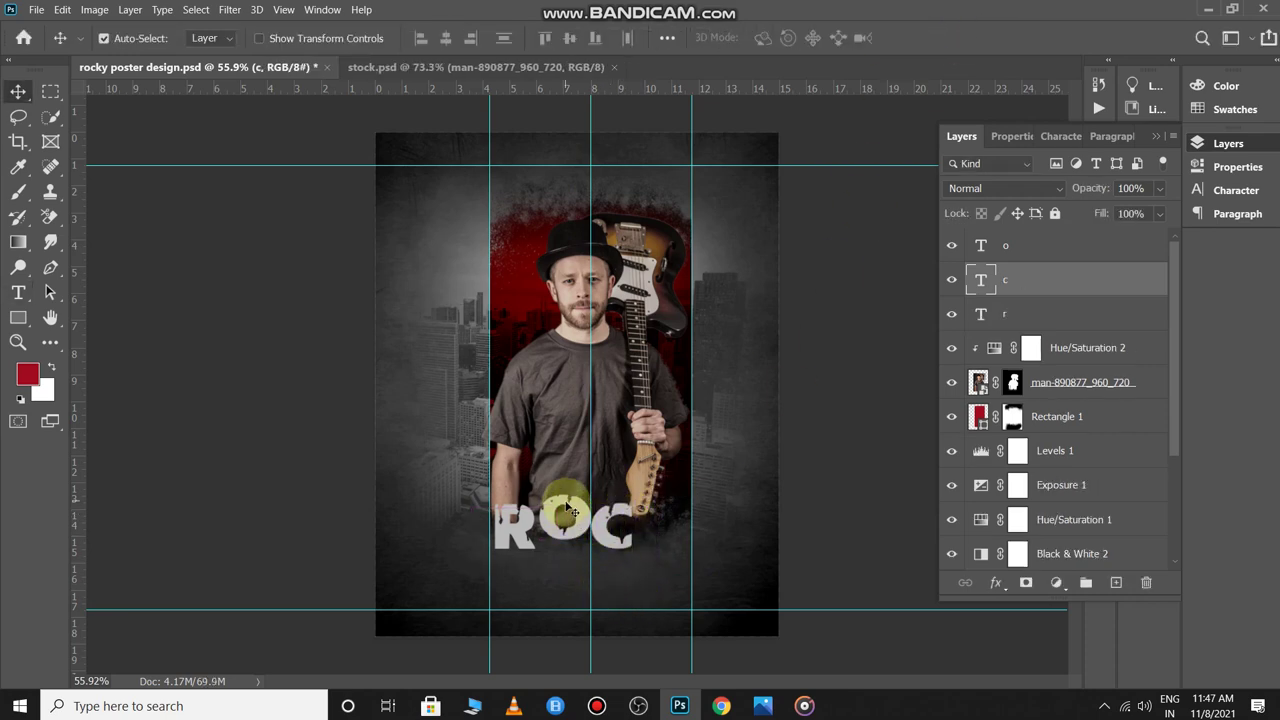
# Duplicate the raised O to the right of the C and change the copy to K.
pyautogui.moveTo(566, 507); pyautogui.dragTo(665, 514)
pyautogui.hotkey('ctrl', 'z')
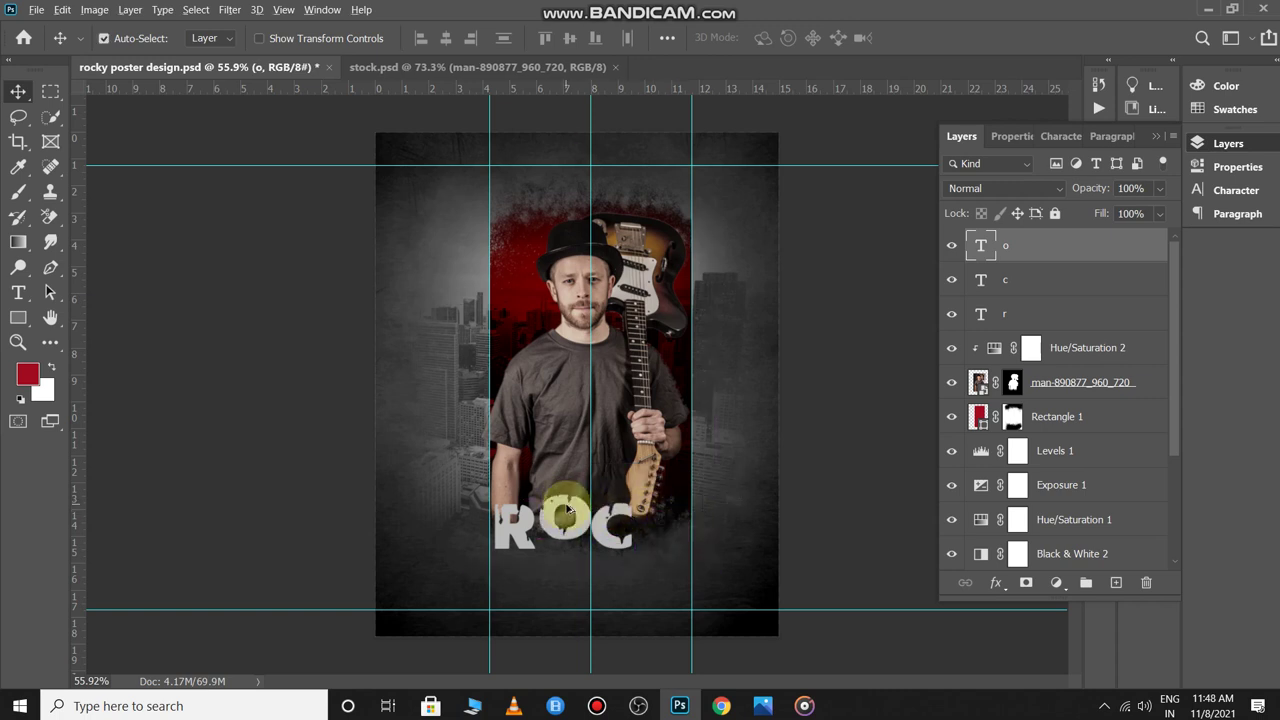
pyautogui.moveTo(580, 512); pyautogui.dragTo(678, 512)
pyautogui.doubleClick(676, 510)
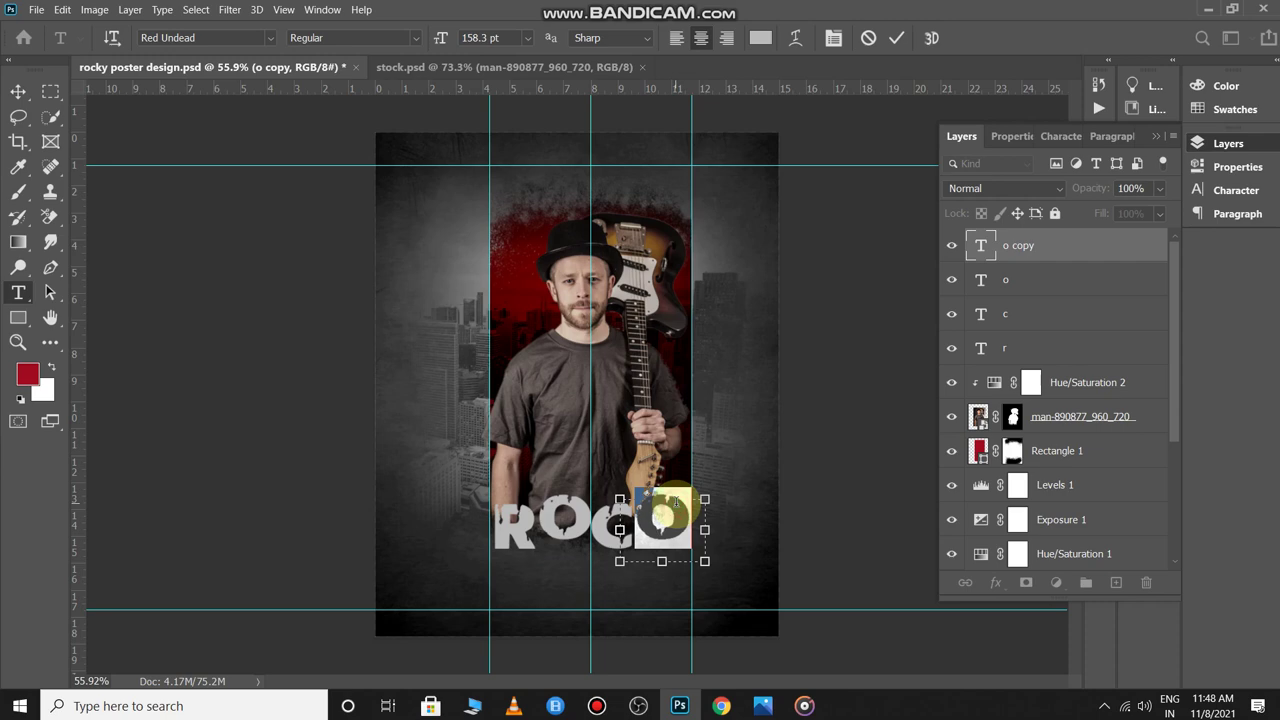
pyautogui.write('k')
pyautogui.click(896, 37)
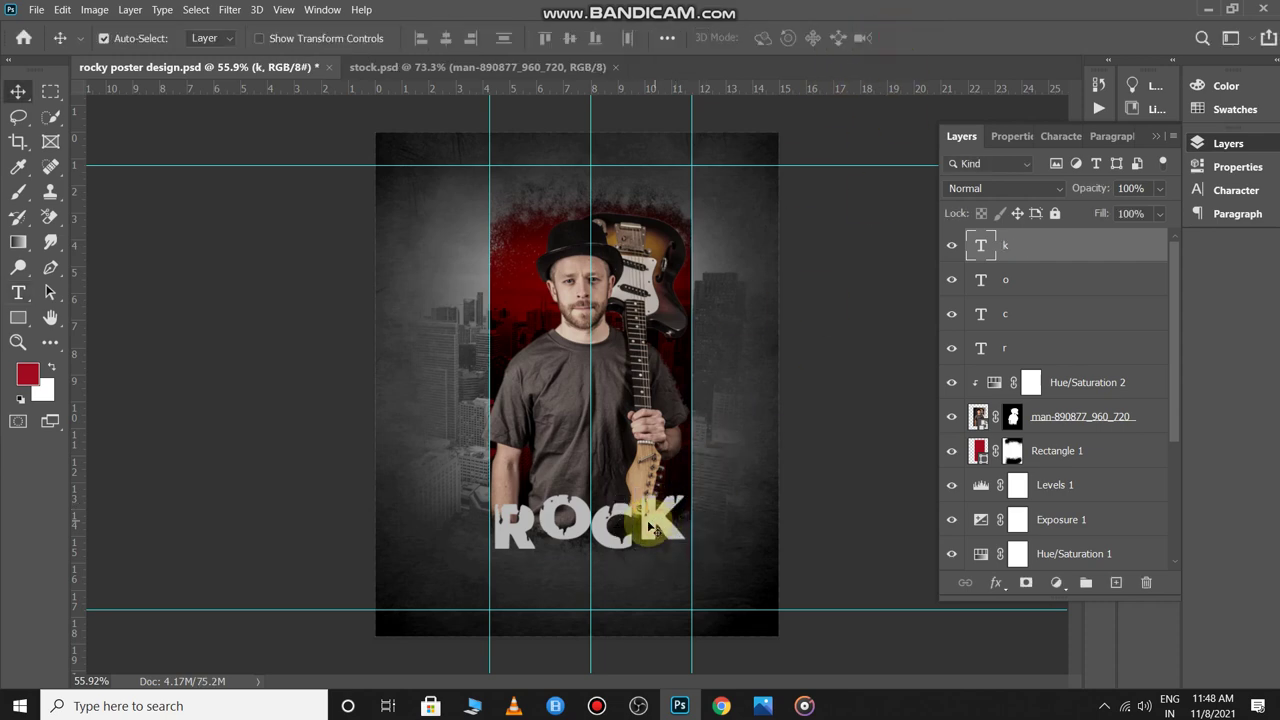
pyautogui.moveTo(672, 528); pyautogui.dragTo(660, 528)
# Duplicate the C to the right of the K and change the copy to Y.
pyautogui.doubleClick(611, 536)
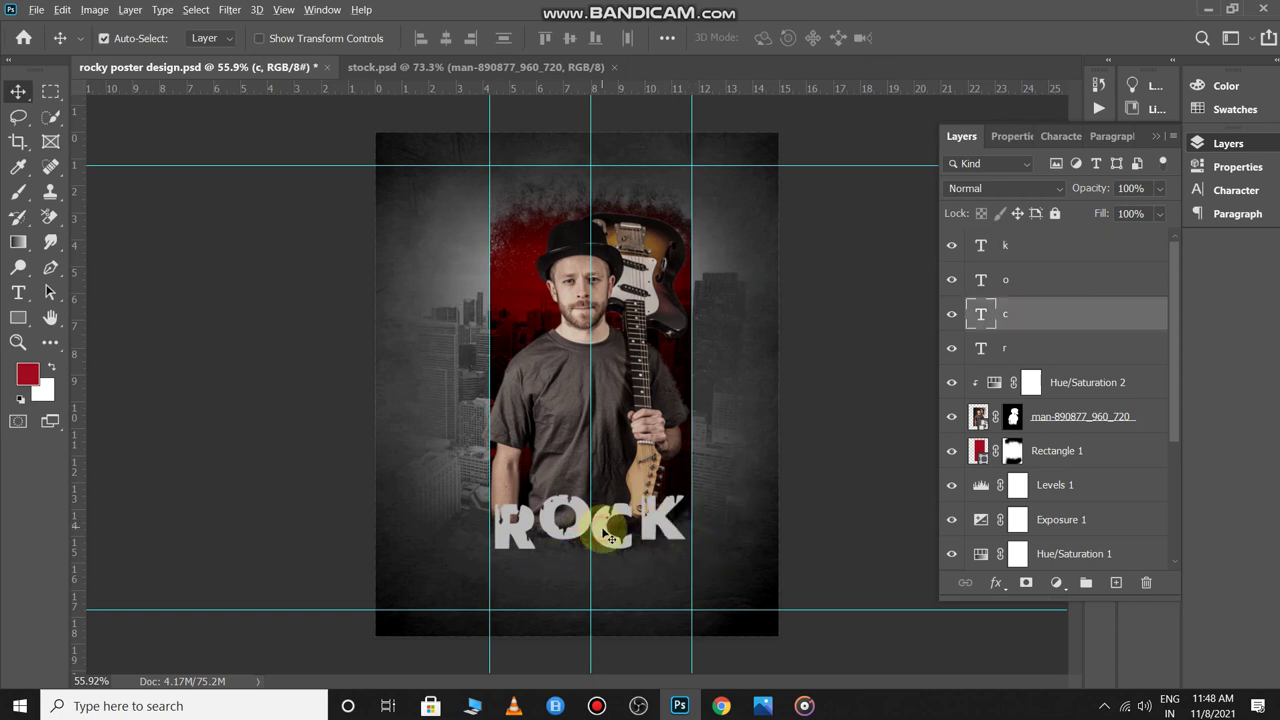
pyautogui.click(896, 37)
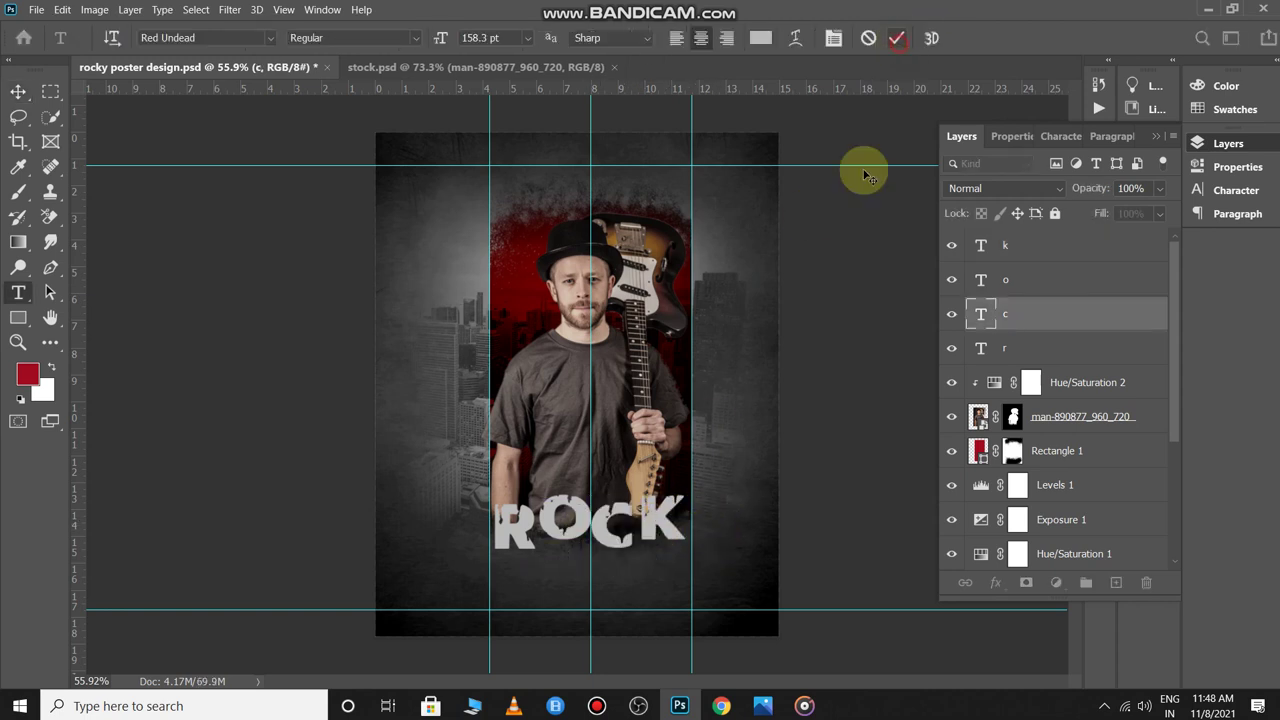
pyautogui.press('v')
pyautogui.moveTo(595, 530); pyautogui.dragTo(688, 524)
pyautogui.doubleClick(688, 524)
pyautogui.write('y')
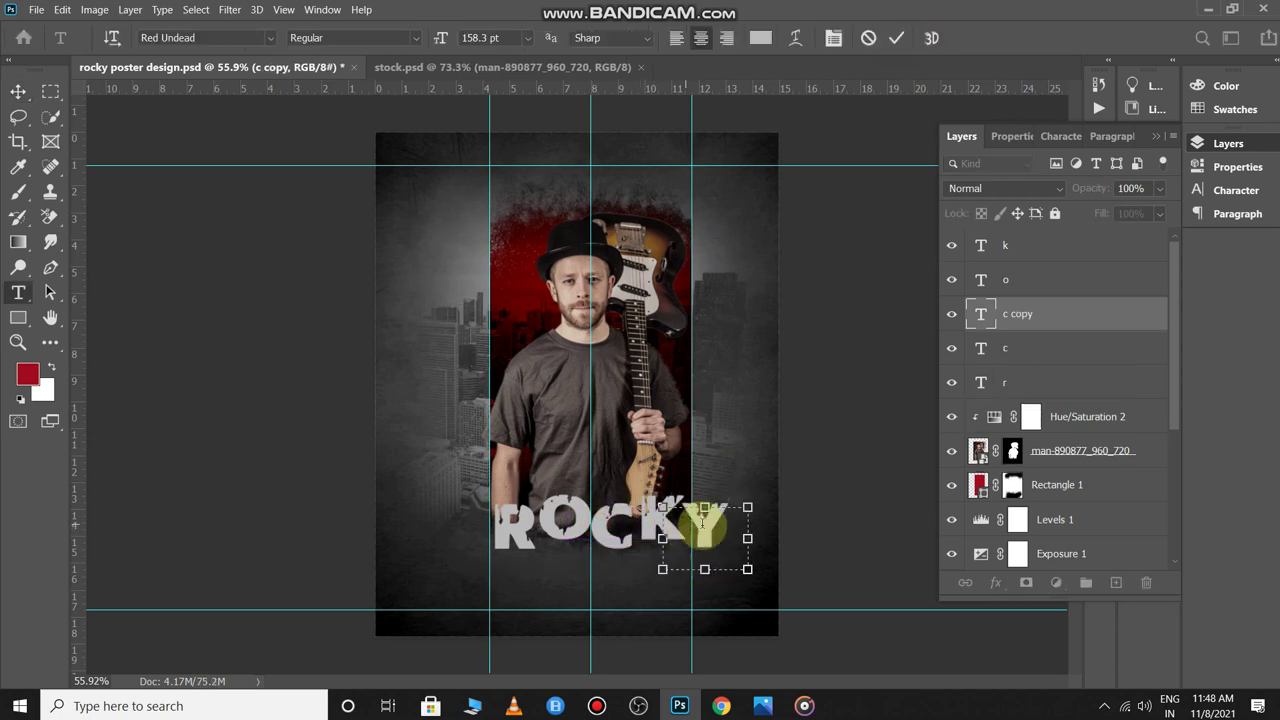
pyautogui.click(896, 37)
pyautogui.press('v')
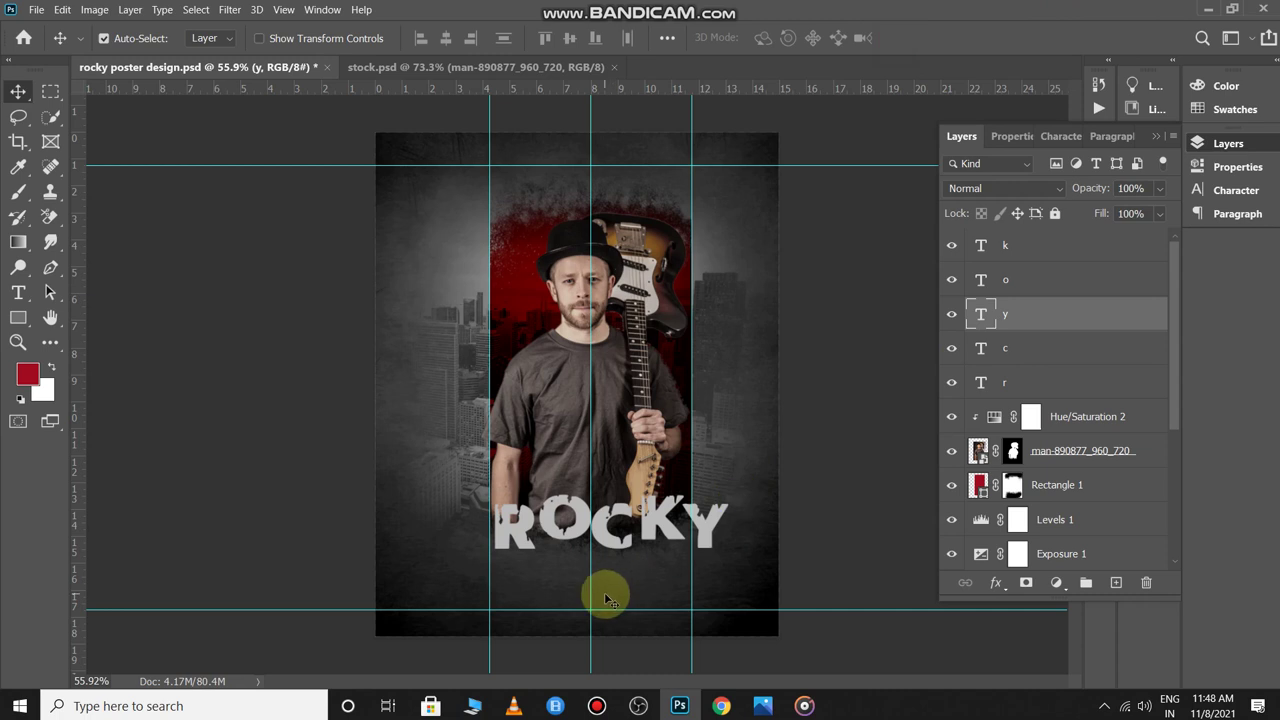
# Hide the guides, scale all five title letters together to the width of the red rectangle, and save the poster.
pyautogui.hotkey('ctrl', ';')
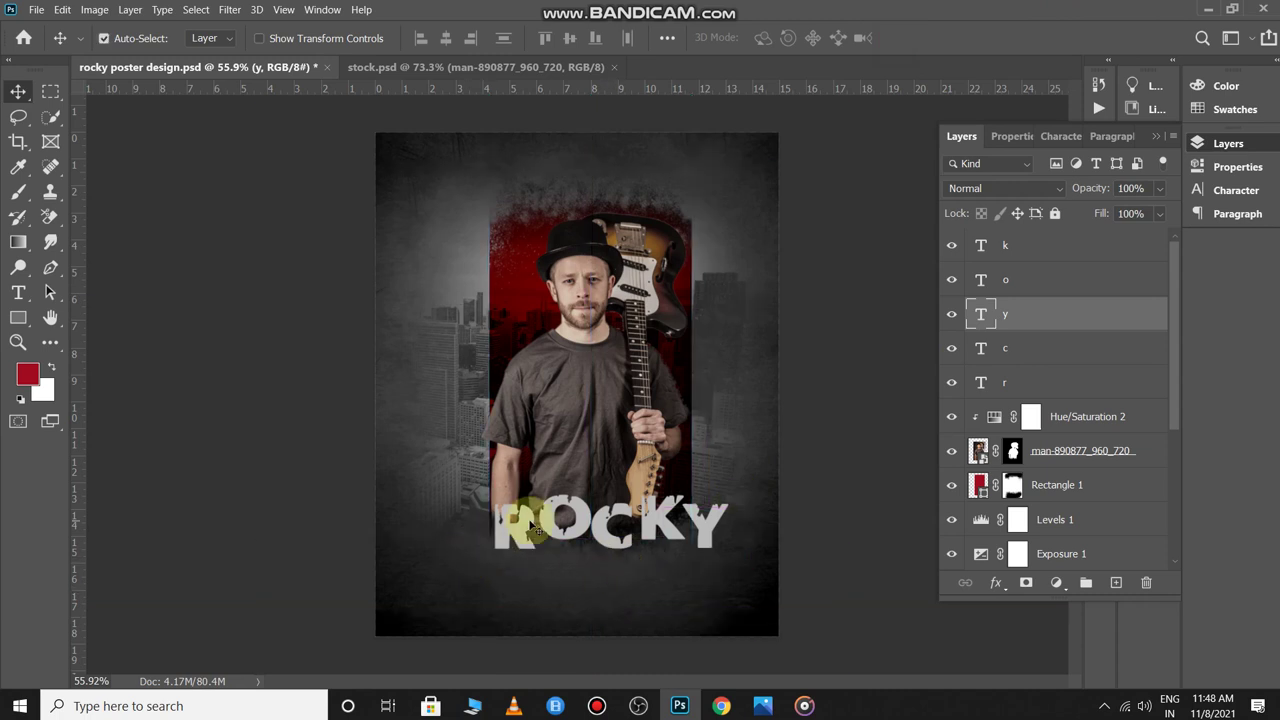
pyautogui.click(520, 515)
pyautogui.keyDown('shift'); pyautogui.click(604, 522); pyautogui.keyUp('shift')
pyautogui.keyDown('shift'); pyautogui.click(625, 523); pyautogui.keyUp('shift')
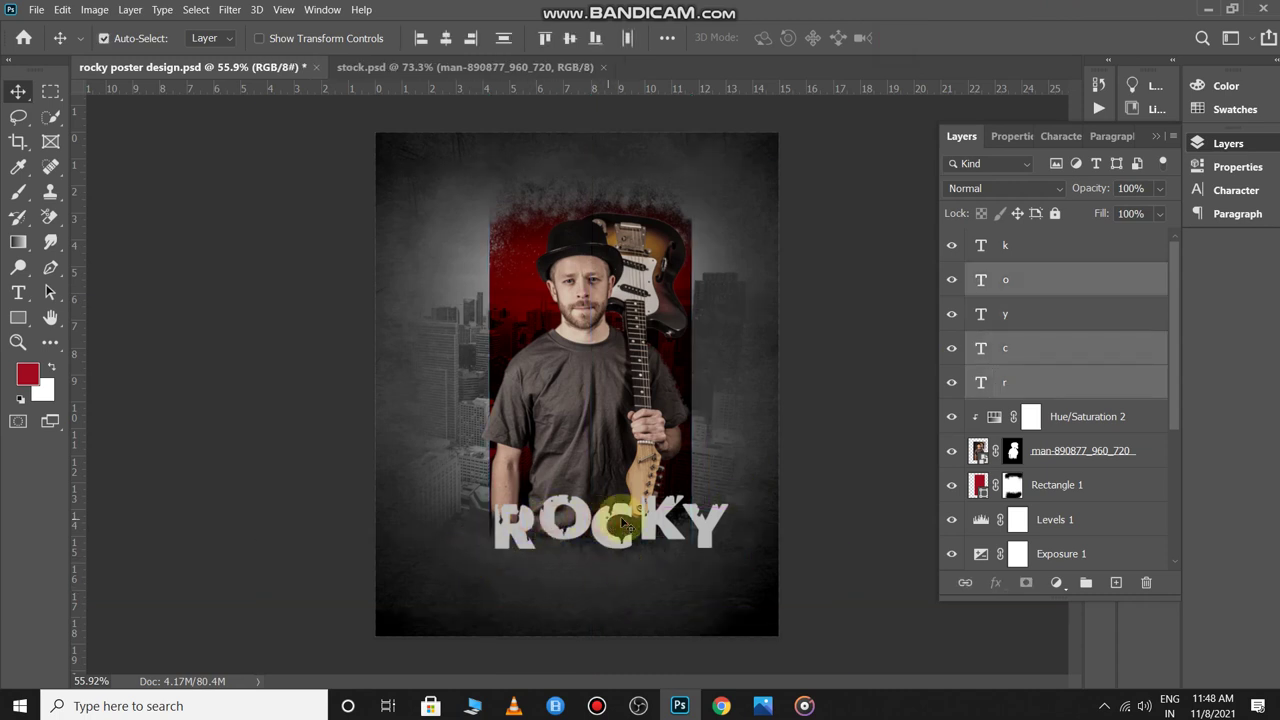
pyautogui.keyDown('shift'); pyautogui.click(658, 525); pyautogui.keyUp('shift')
pyautogui.keyDown('shift'); pyautogui.click(704, 525); pyautogui.keyUp('shift')
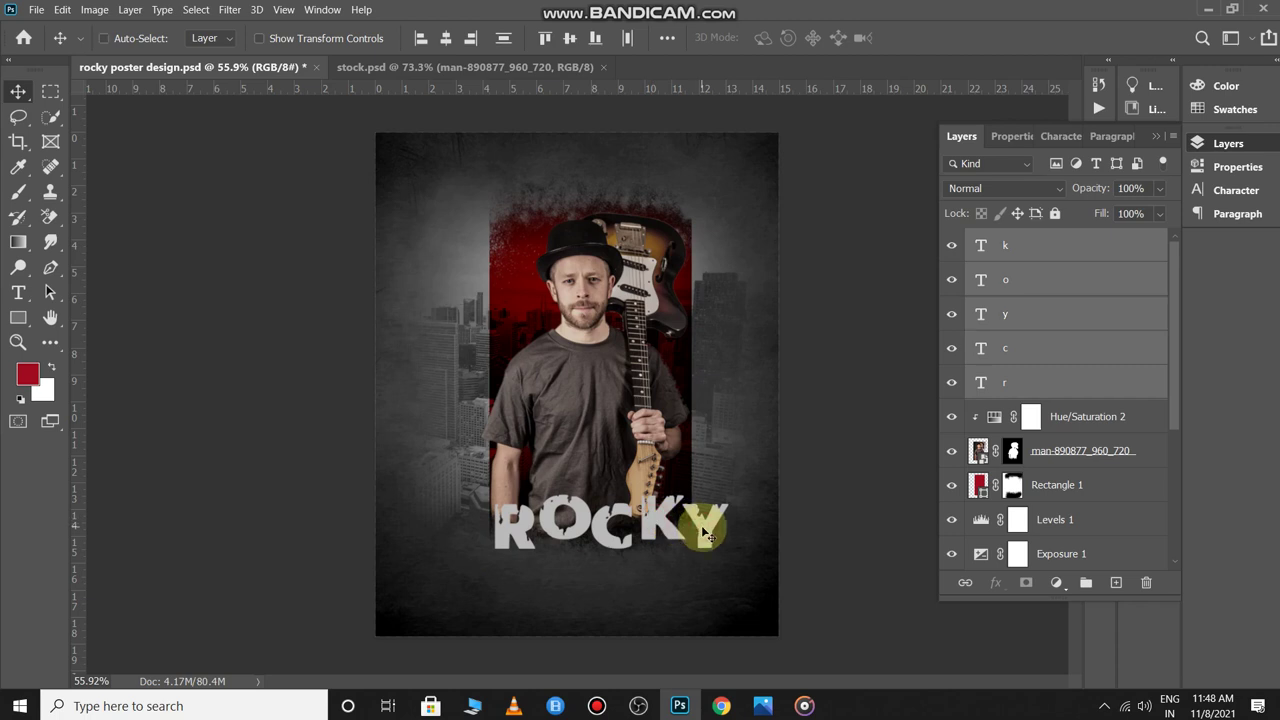
pyautogui.hotkey('ctrl', 't')
pyautogui.moveTo(740, 500); pyautogui.dragTo(708, 506)
pyautogui.press('Return')
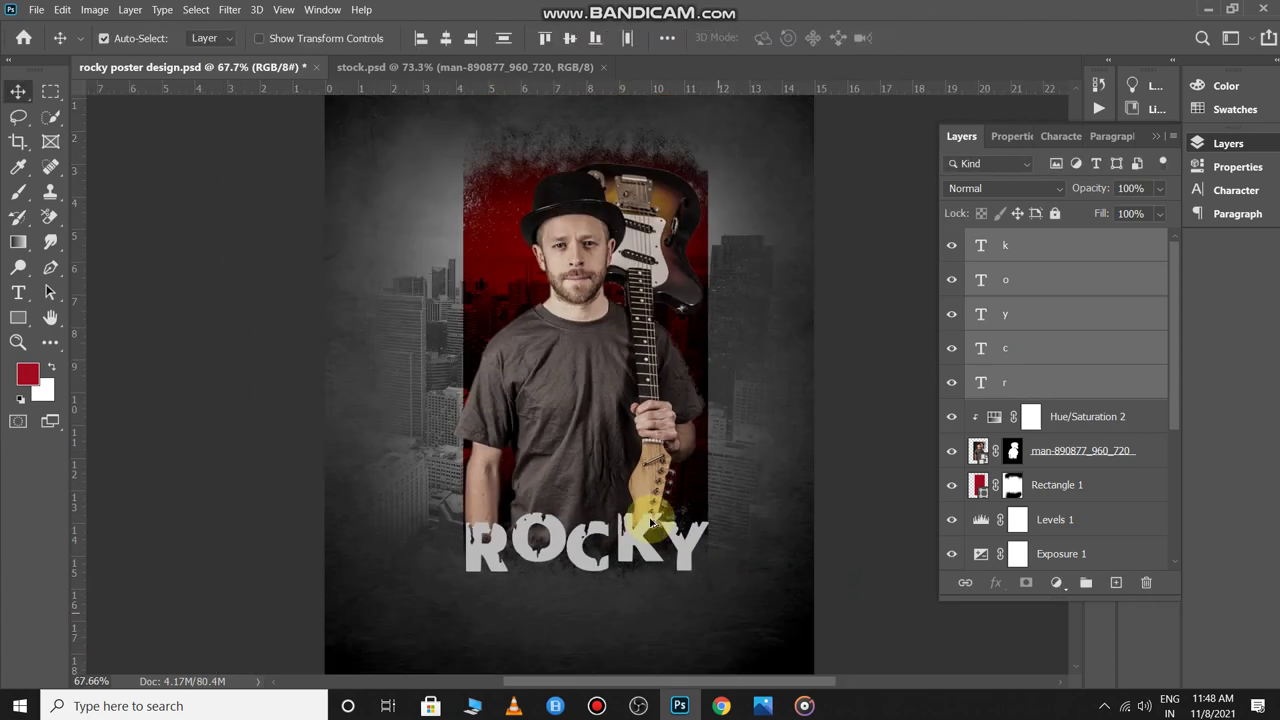
pyautogui.hotkey('ctrl', 's')
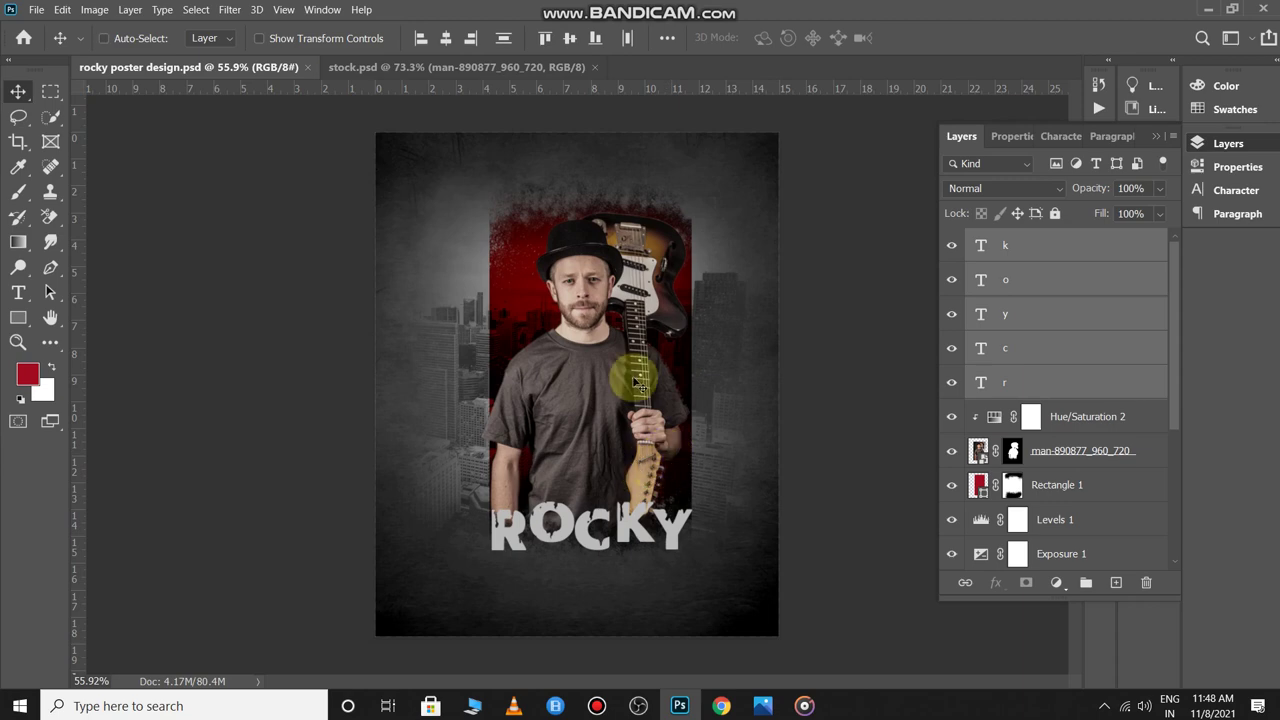
# Bring the Poster Credits layer from stock.psd below the ROCKY title and set its blend mode to Divide.
pyautogui.hotkey('ctrl', 'Tab')
pyautogui.moveTo(657, 388); pyautogui.dragTo(606, 543)
pyautogui.click(610, 418)
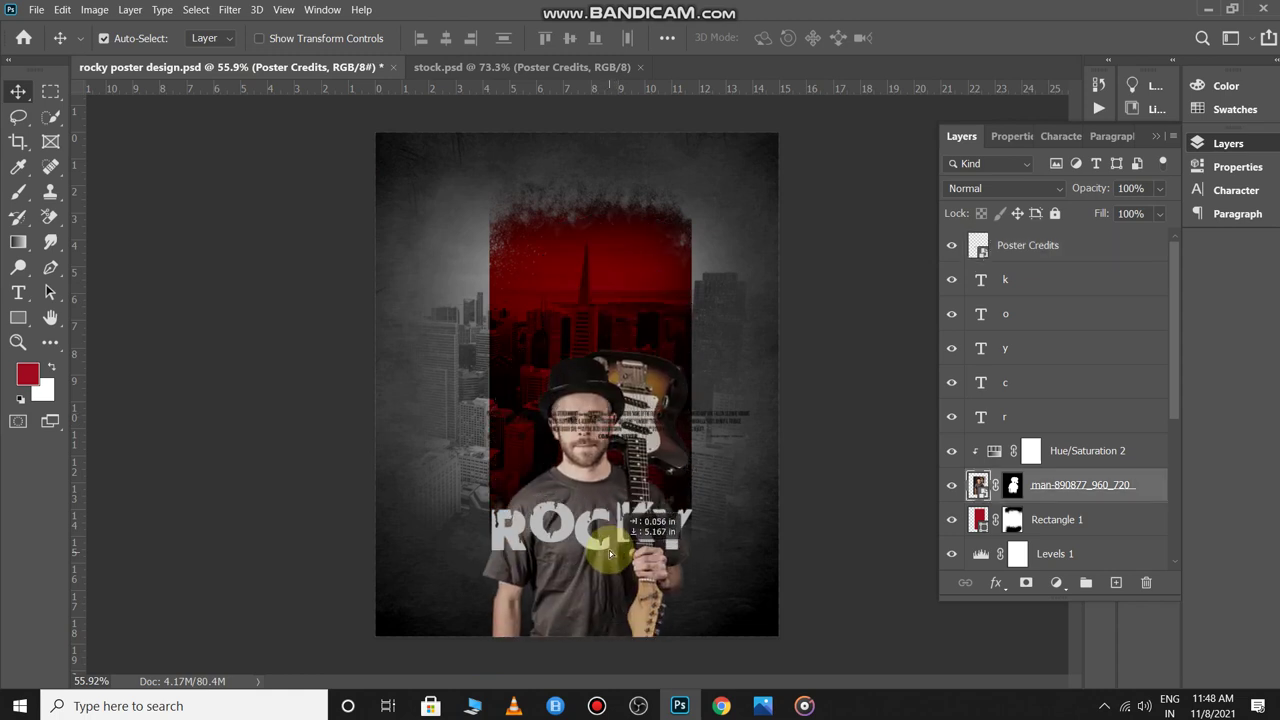
pyautogui.hotkey('ctrl', 'z')
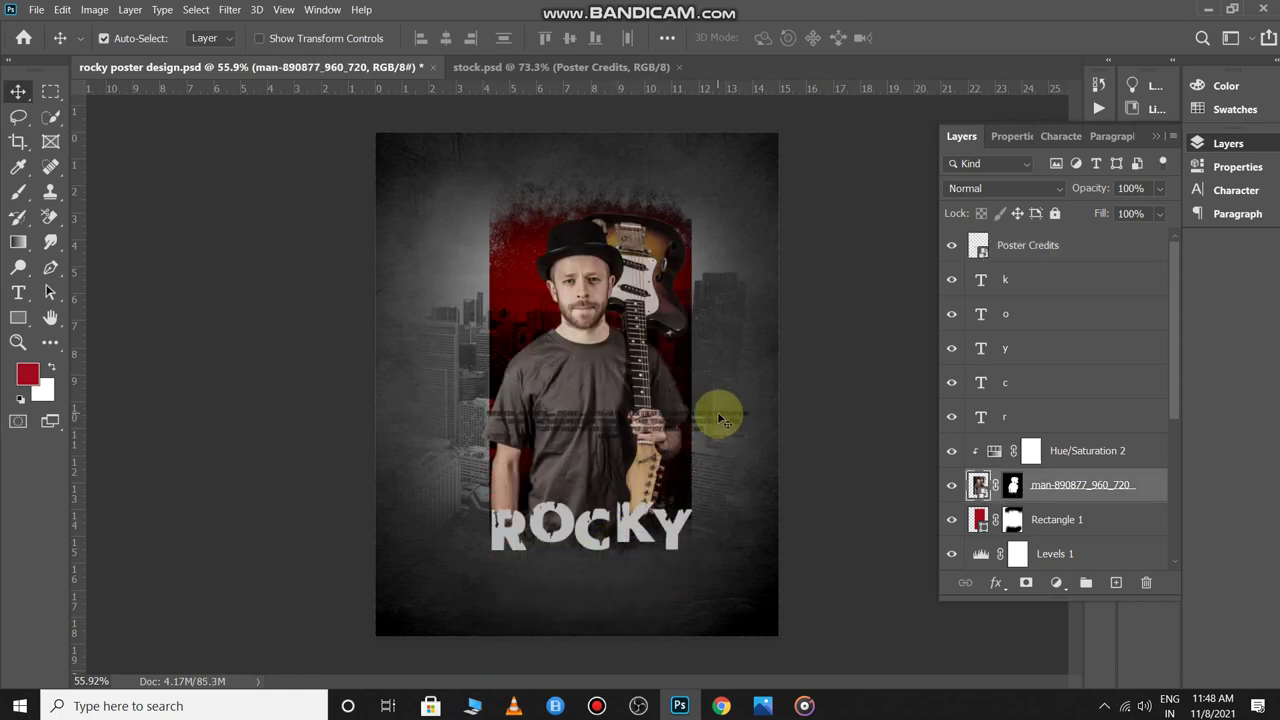
pyautogui.moveTo(720, 418); pyautogui.dragTo(689, 573)
pyautogui.click(1030, 189)
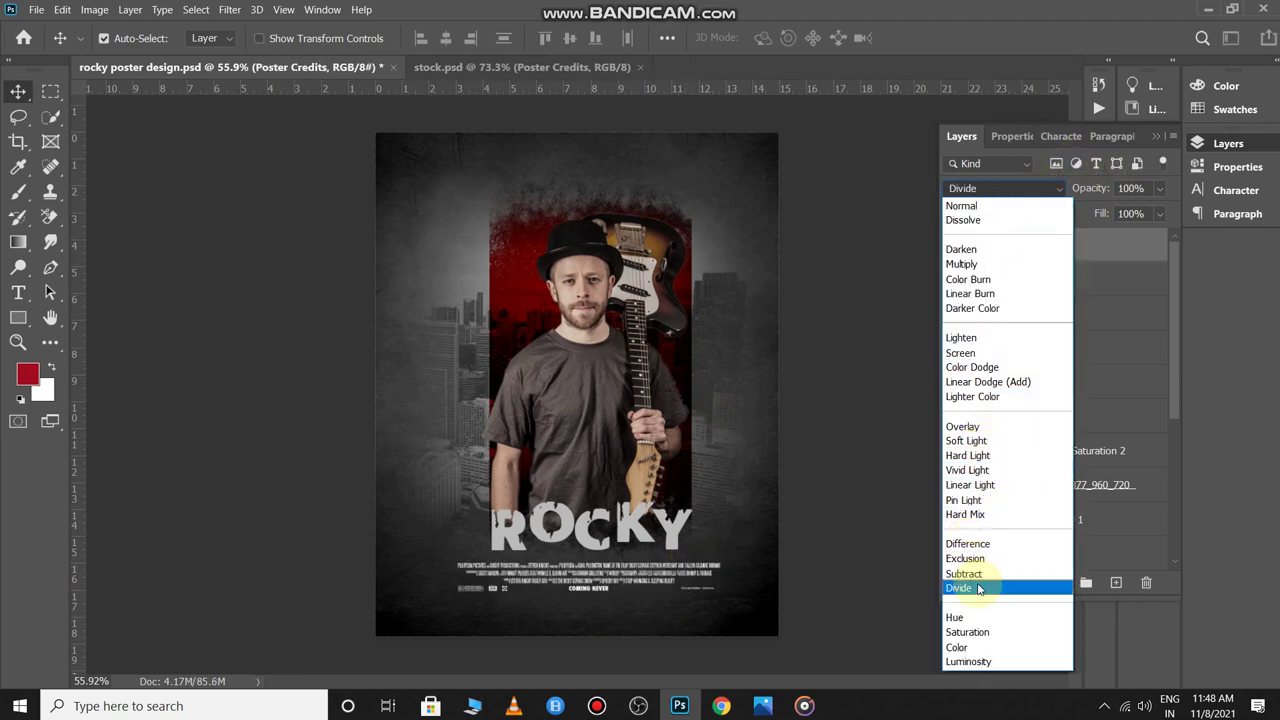
pyautogui.click(978, 587)
# Bring the exploding planet image from stock.psd into the poster's upper left and scale it to about 77%.
pyautogui.hotkey('ctrl', 'Tab')
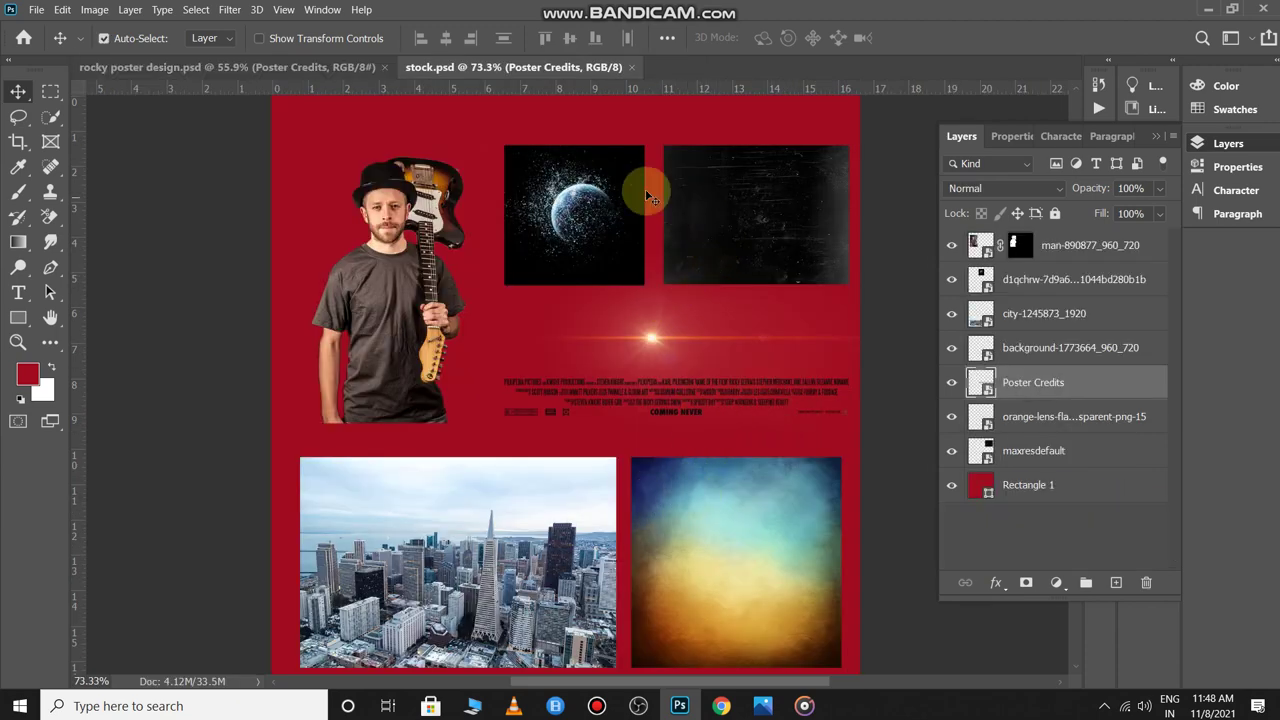
pyautogui.moveTo(640, 191); pyautogui.dragTo(463, 204)
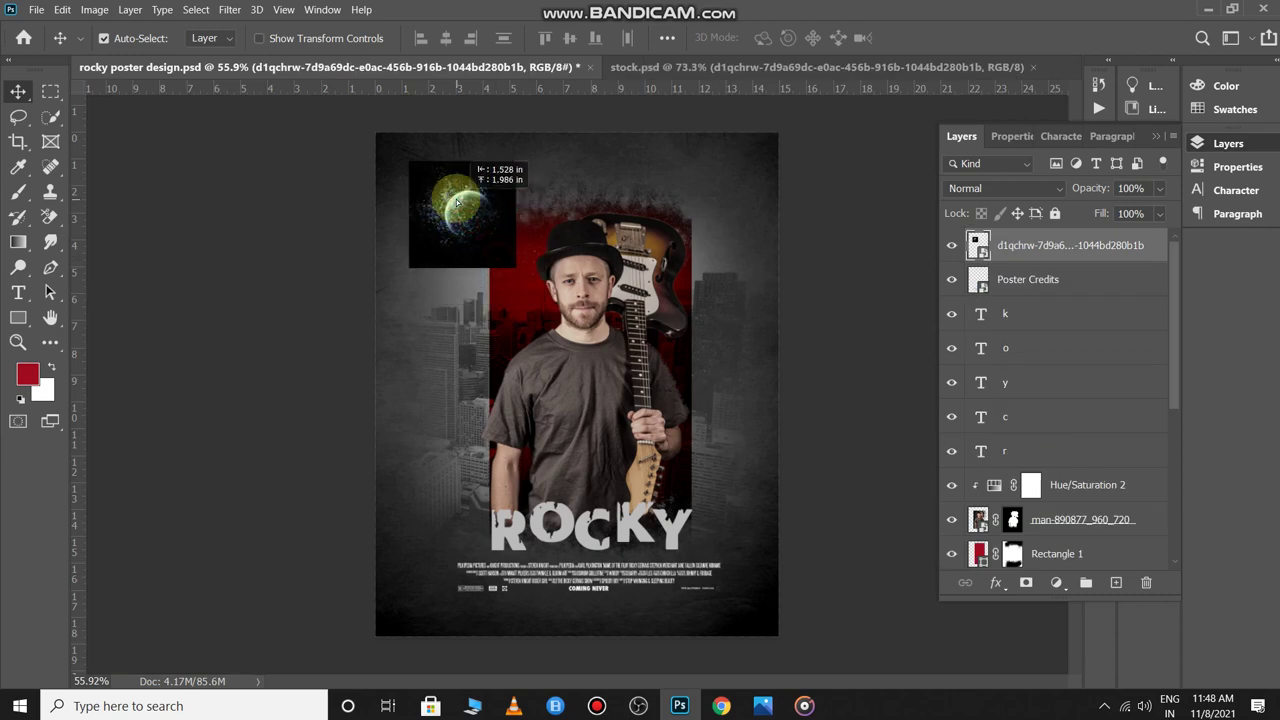
pyautogui.hotkey('ctrl', 't')
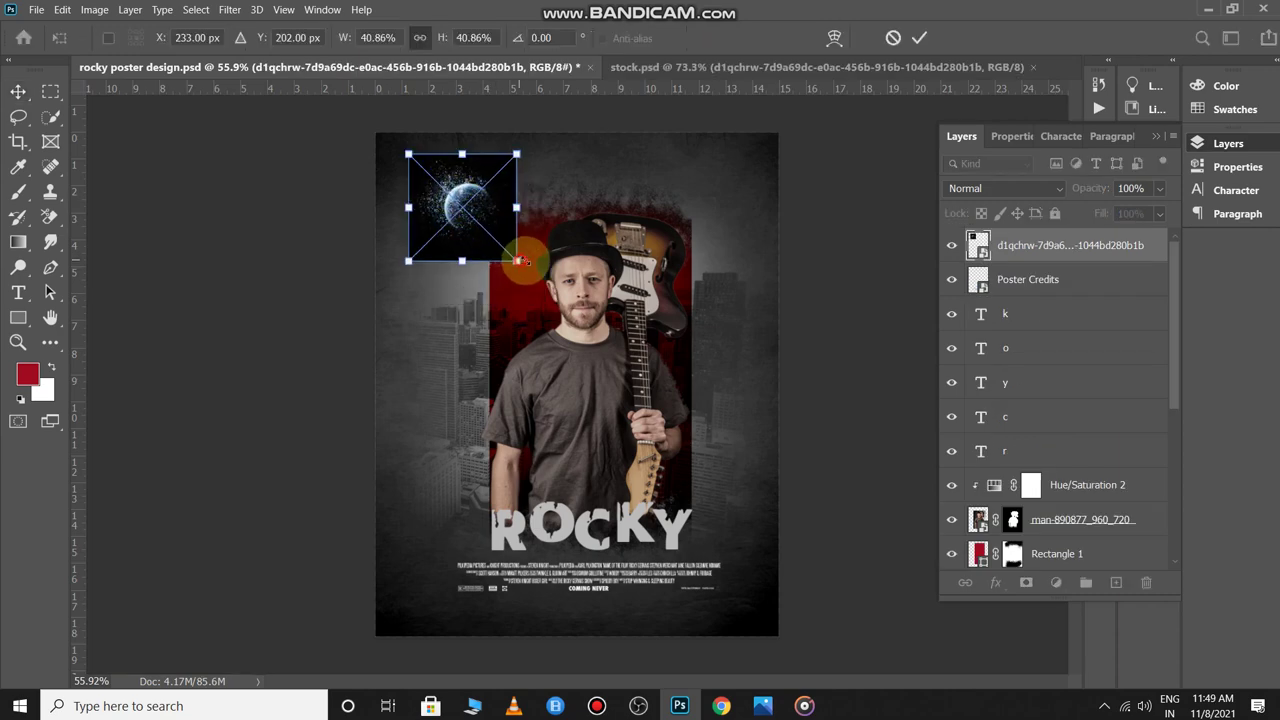
pyautogui.moveTo(518, 260); pyautogui.dragTo(589, 228)
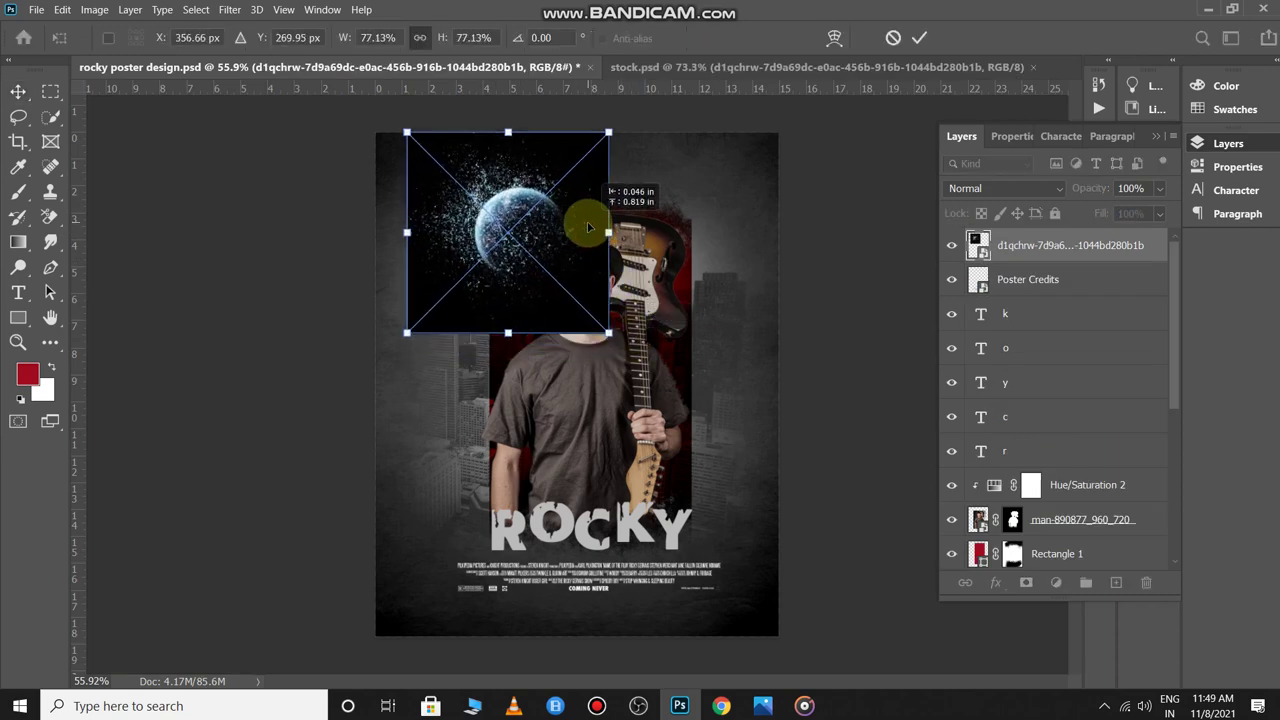
pyautogui.press('Return')
# Set the planet layer's blend mode to Screen and its opacity to 21%.
pyautogui.click(1010, 188)
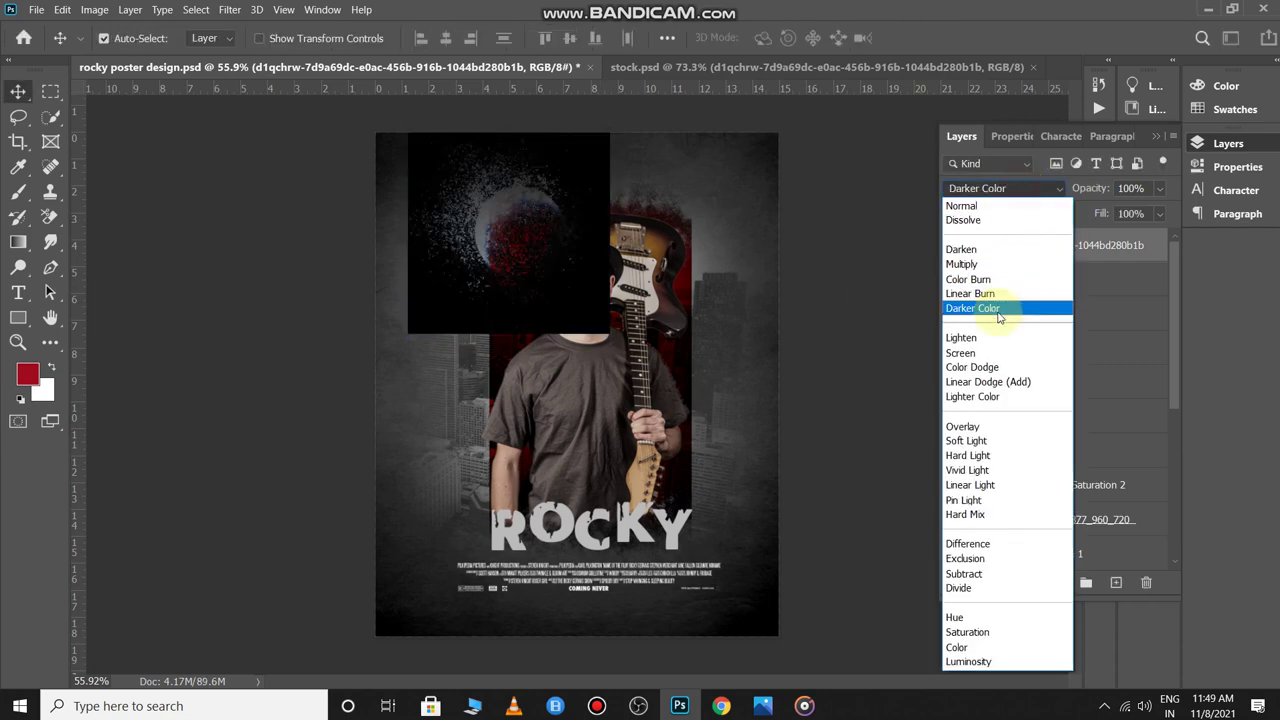
pyautogui.click(984, 354)
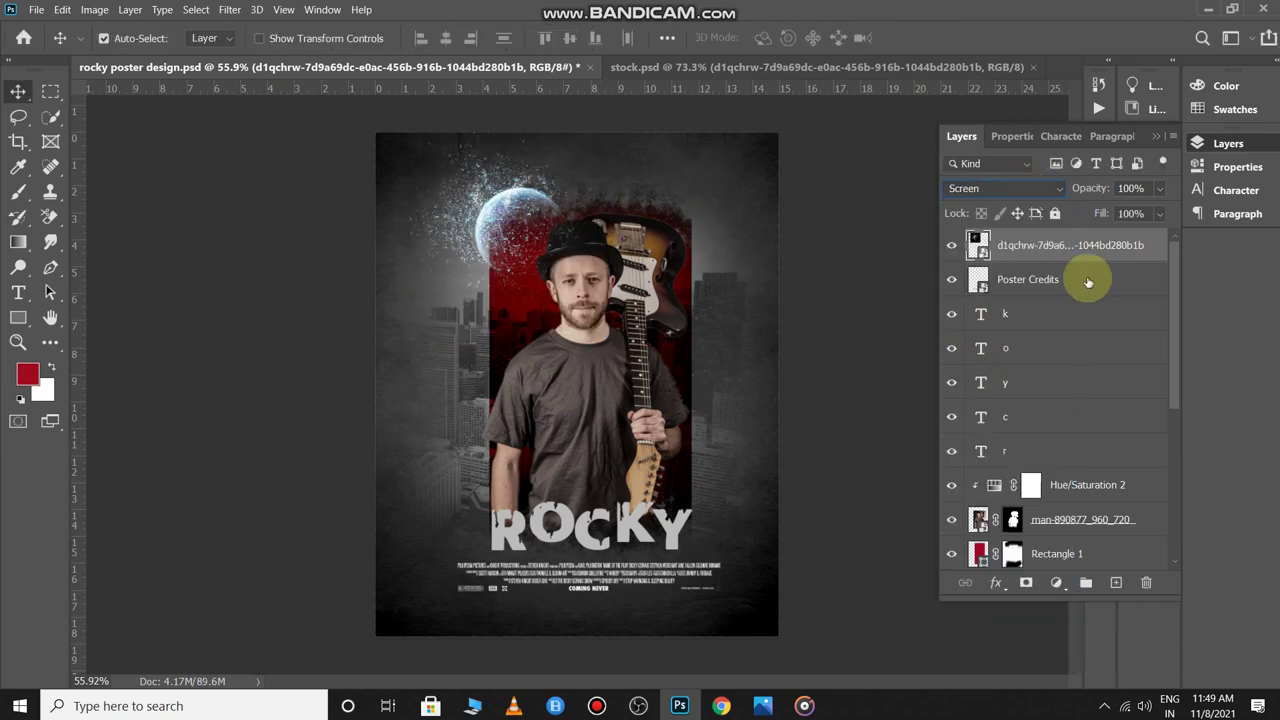
pyautogui.moveTo(1071, 194); pyautogui.dragTo(1031, 197)
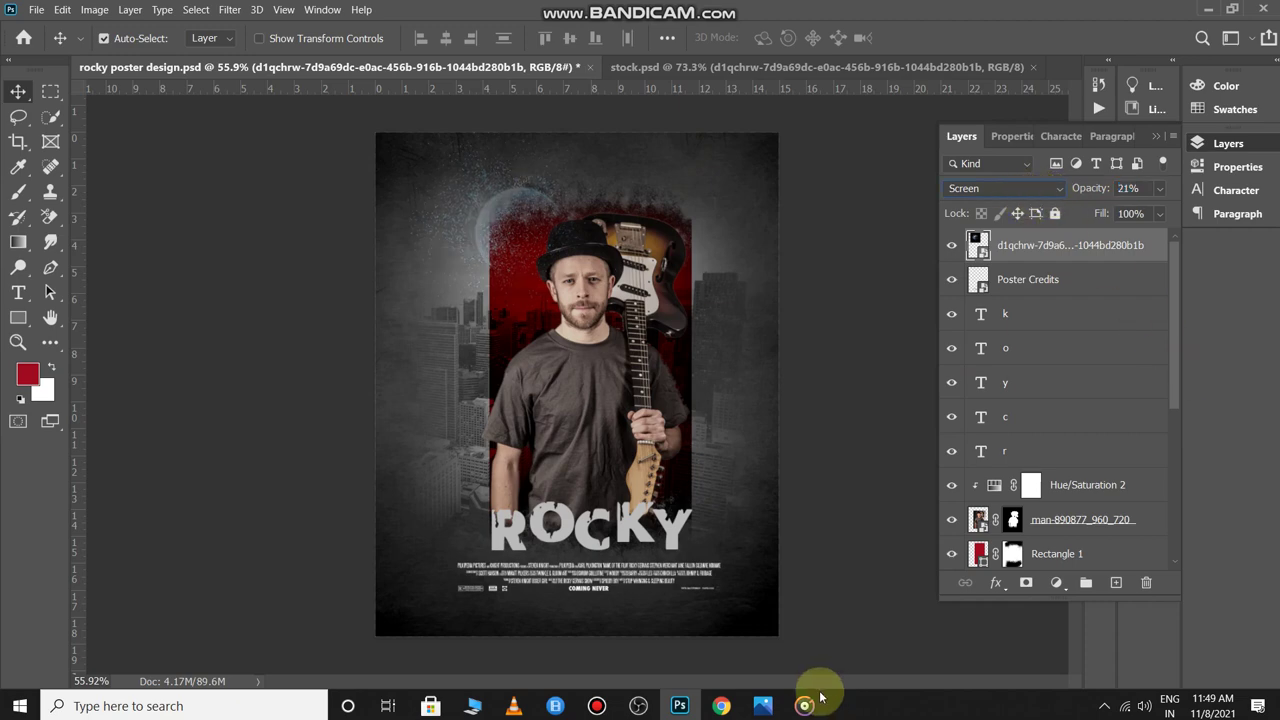
# Enlarge the planet to about 99% and shift it up and left so it sits beside the red rectangle's upper-left corner.
pyautogui.hotkey('ctrl', 't')
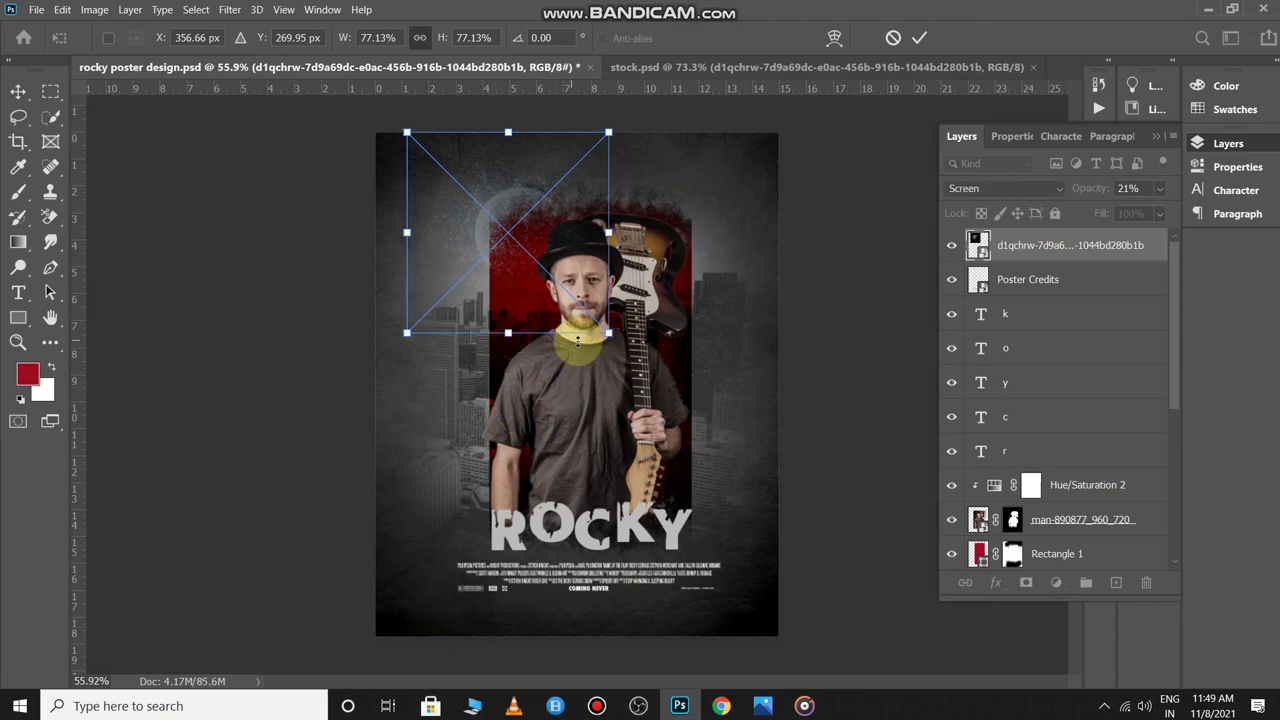
pyautogui.moveTo(609, 335); pyautogui.dragTo(663, 392)
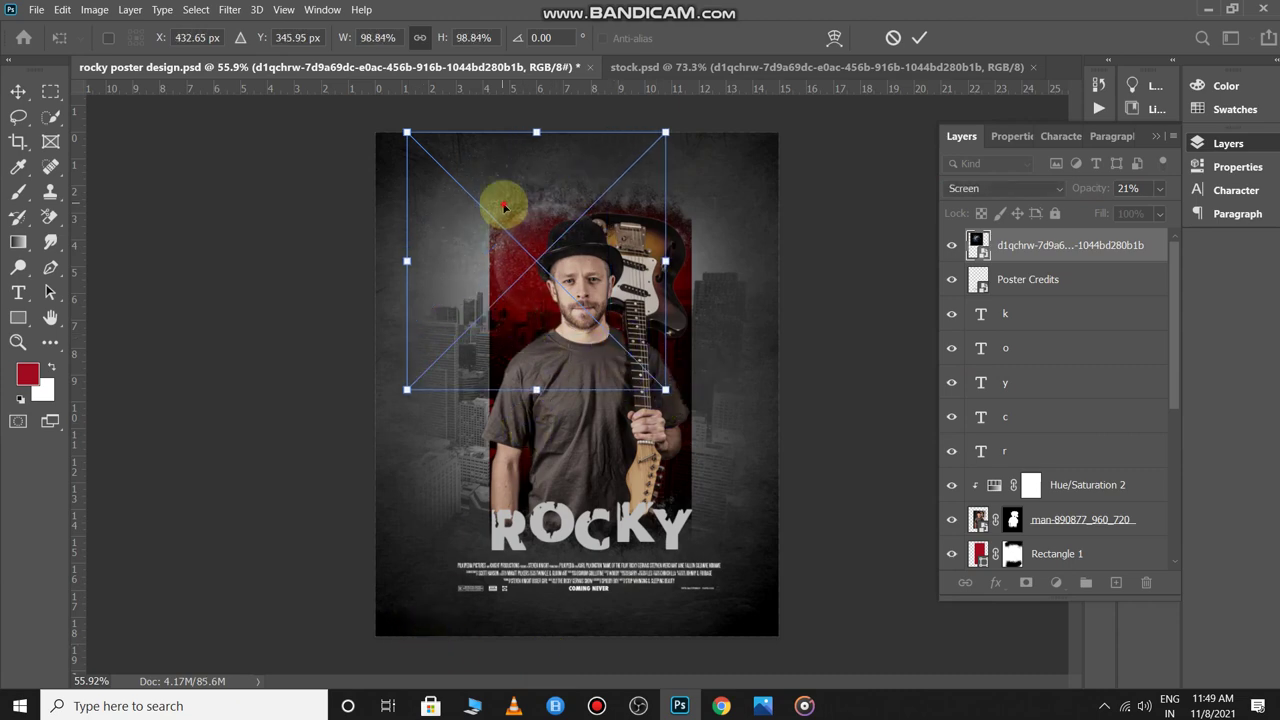
pyautogui.moveTo(503, 200); pyautogui.dragTo(451, 163)
pyautogui.press('Return')
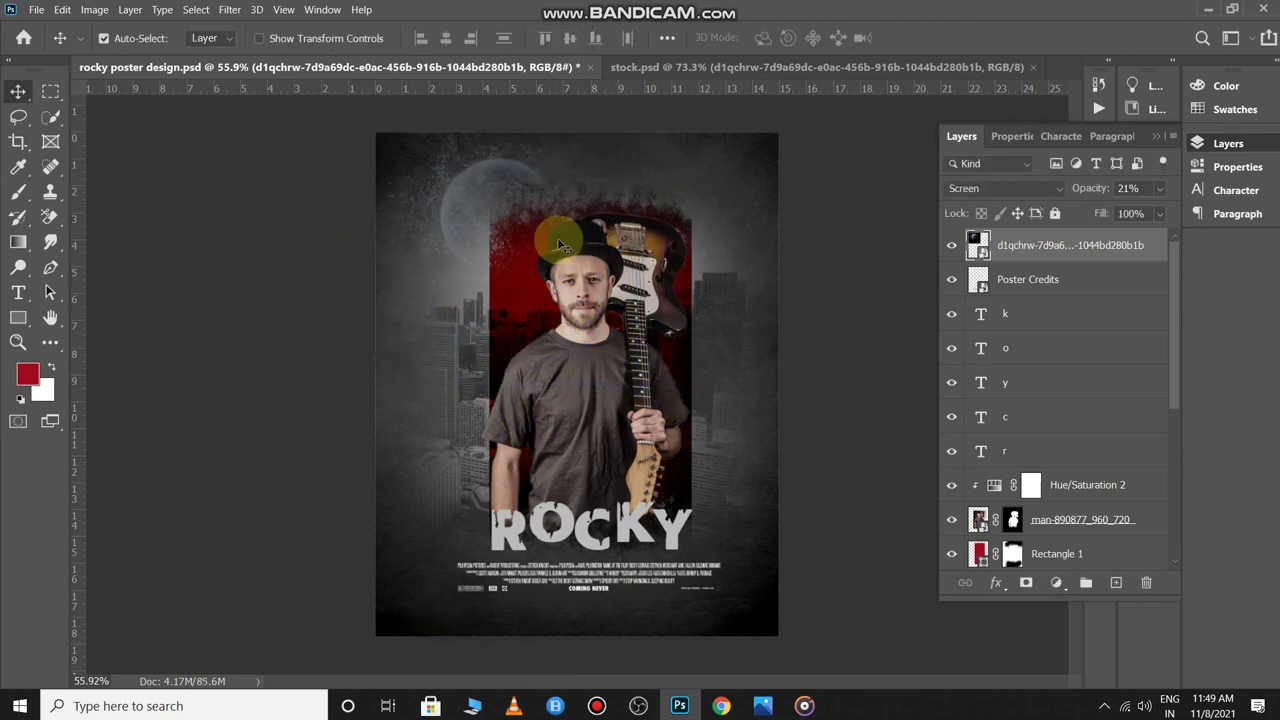
pyautogui.scroll(4, 566, 252)
pyautogui.scroll(-7, 591, 275)
pyautogui.scroll(4, 690, 309)
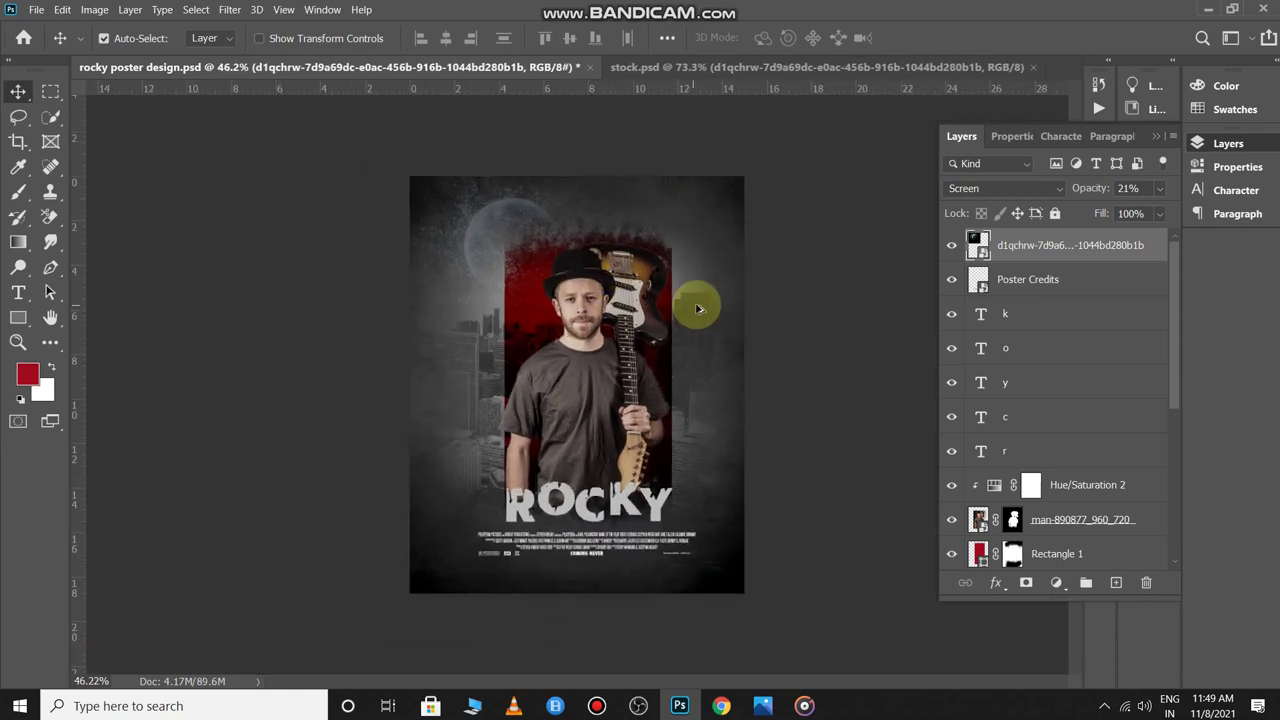
pyautogui.scroll(-1, 702, 312)
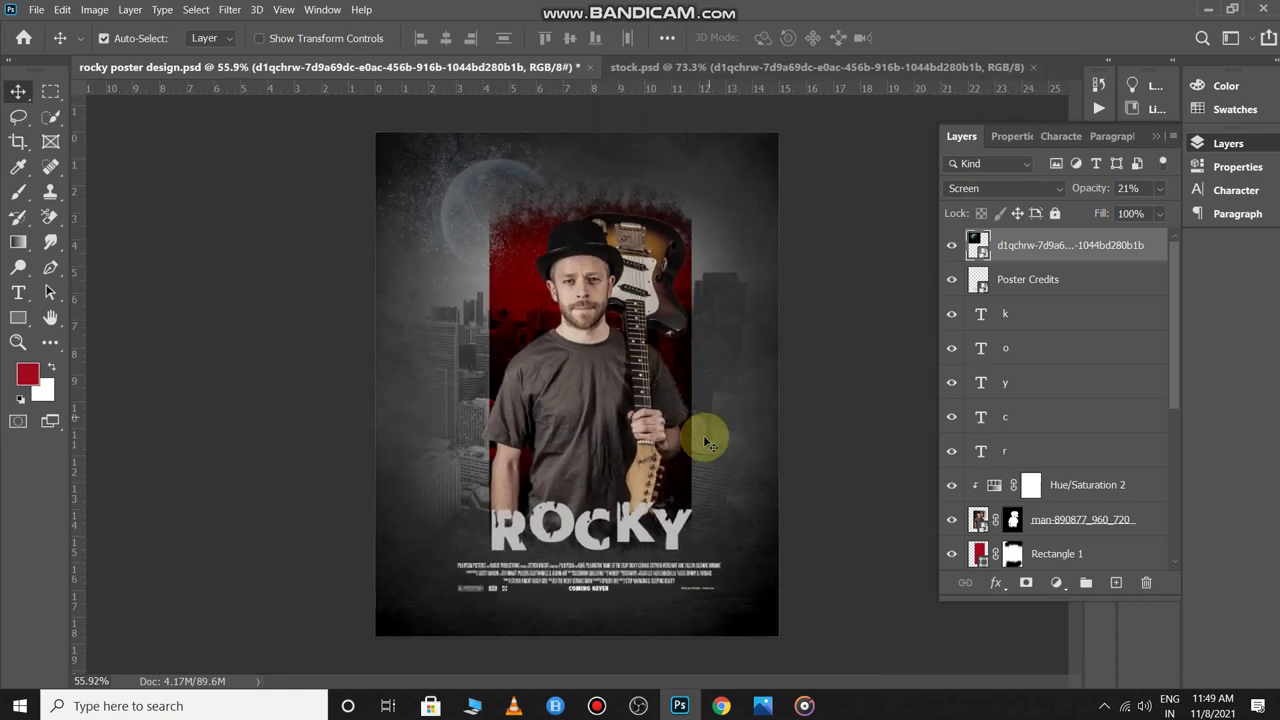
# Bring the orange lens flare from stock.psd onto the guitar's headstock above the title and tilt it slightly counterclockwise.
pyautogui.hotkey('ctrl', 'Tab')
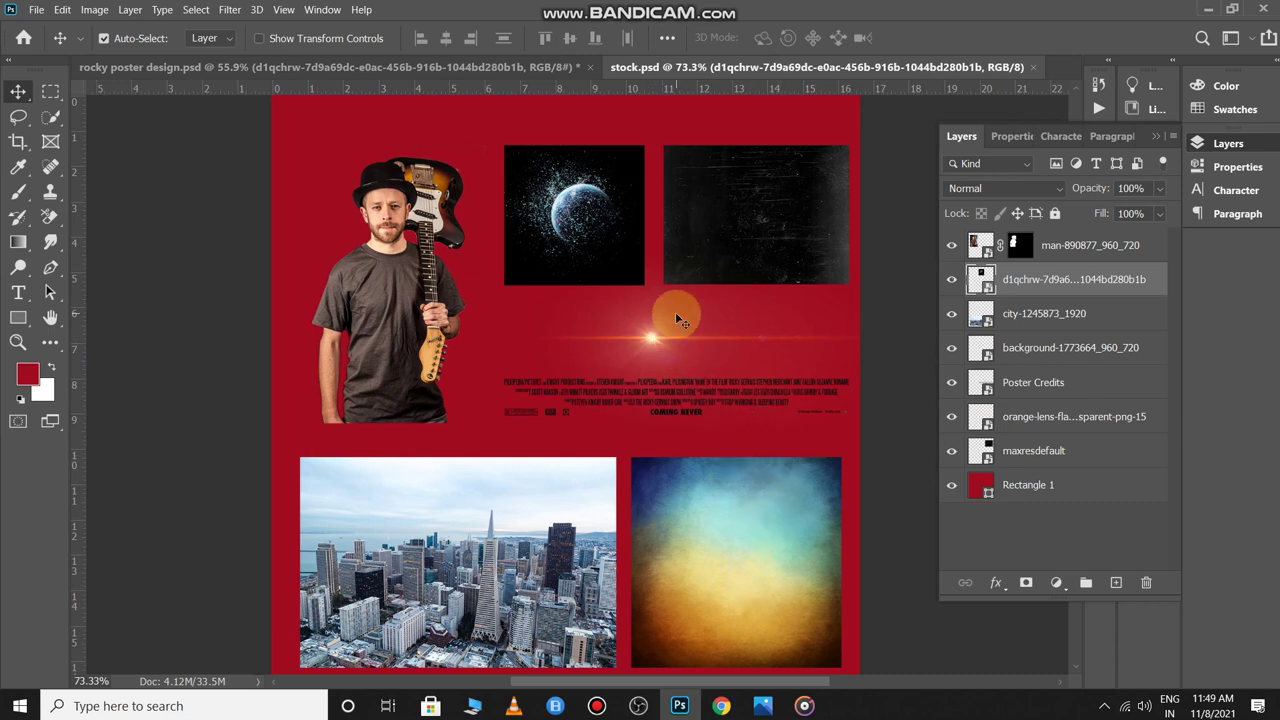
pyautogui.moveTo(651, 342); pyautogui.dragTo(648, 490)
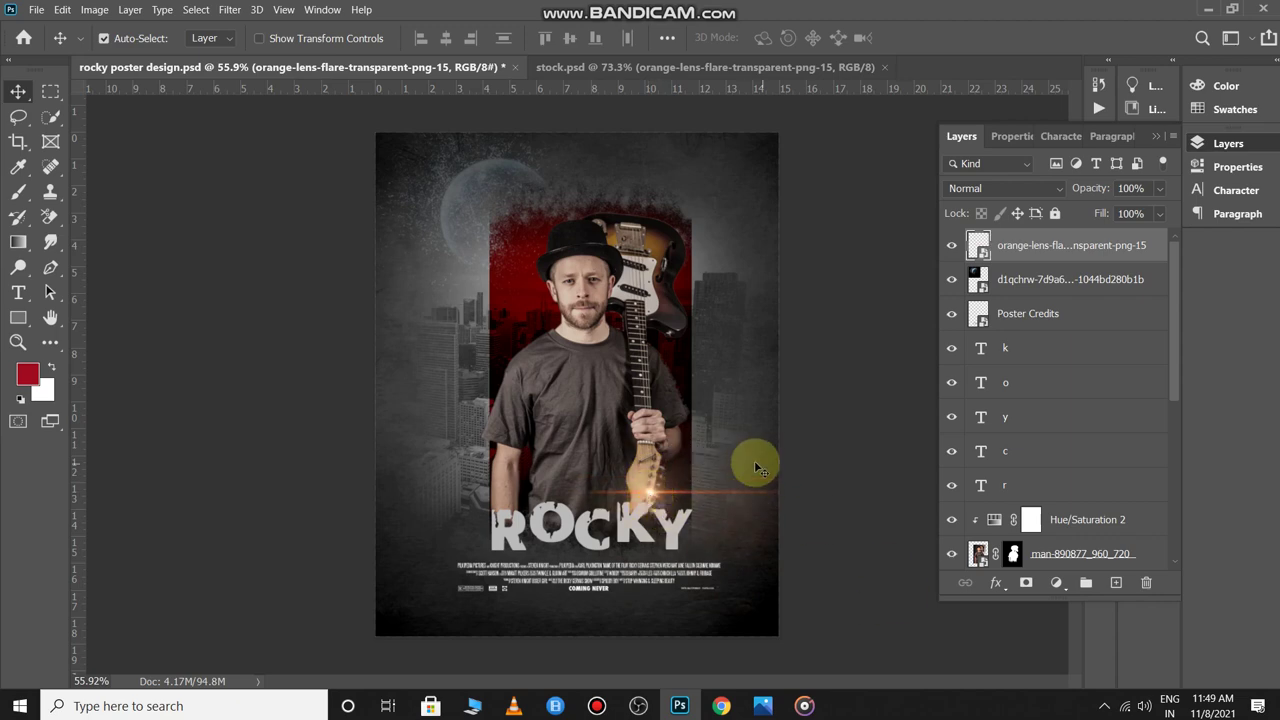
pyautogui.hotkey('ctrl', 't')
pyautogui.moveTo(885, 392)
pyautogui.mouseDown()
pyautogui.moveTo(819, 264)
pyautogui.moveTo(857, 331)
pyautogui.moveTo(857, 449)
pyautogui.moveTo(895, 369)
pyautogui.mouseUp()
pyautogui.press('Return')
pyautogui.moveTo(654, 493)
pyautogui.mouseDown()
pyautogui.moveTo(602, 495)
pyautogui.moveTo(649, 501)
pyautogui.mouseUp()
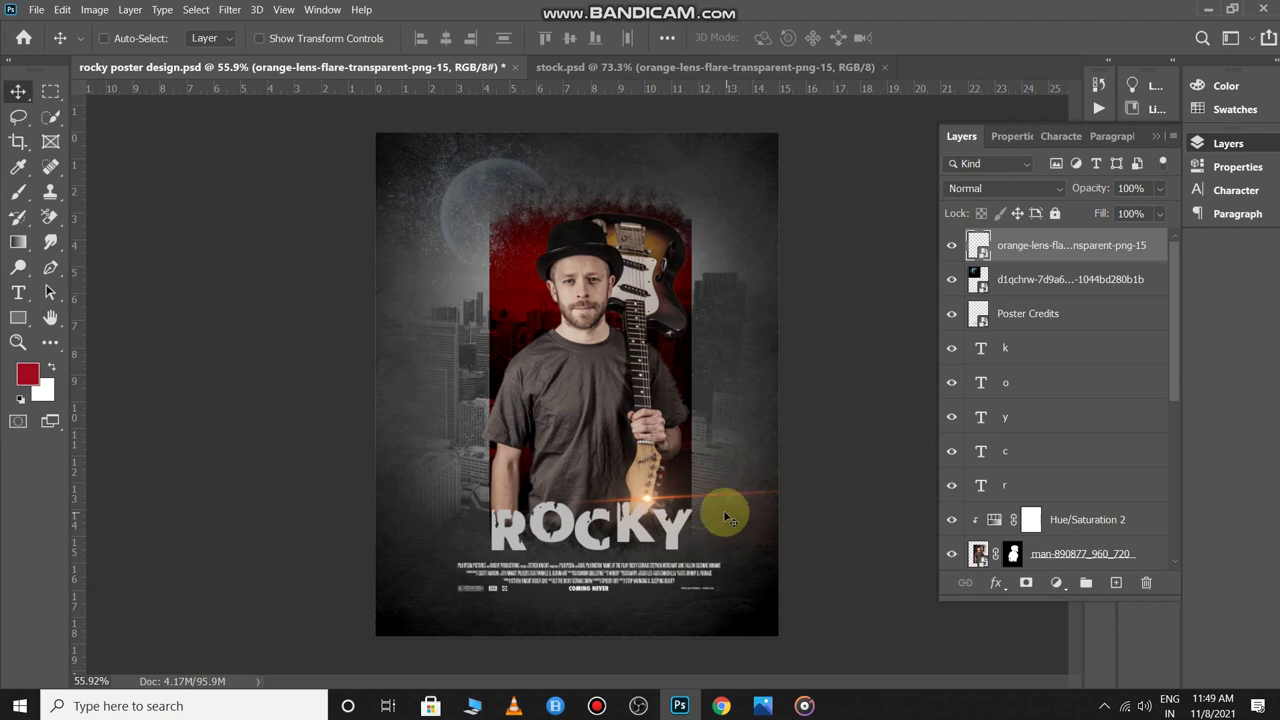
# Bring the black scratch texture from stock.psd into the poster, rotate it 90 degrees and scale it to cover the whole canvas.
pyautogui.hotkey('ctrl', 'Tab')
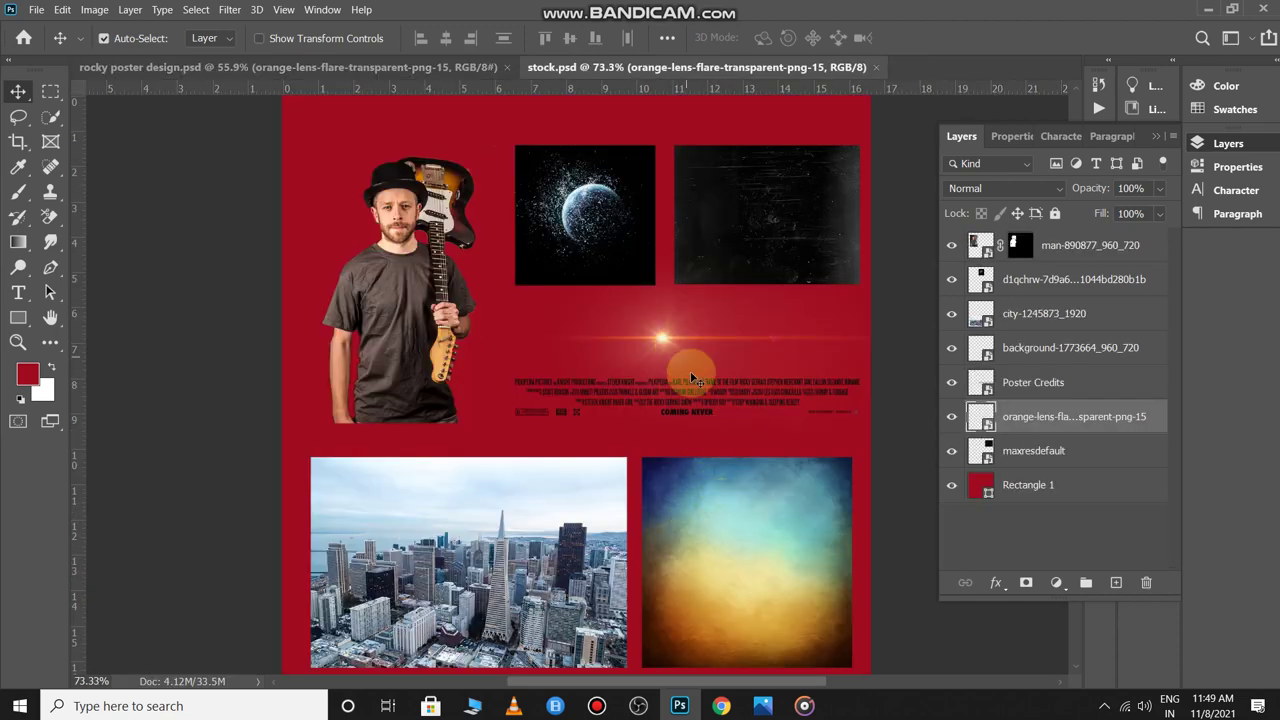
pyautogui.moveTo(737, 237); pyautogui.dragTo(540, 320)
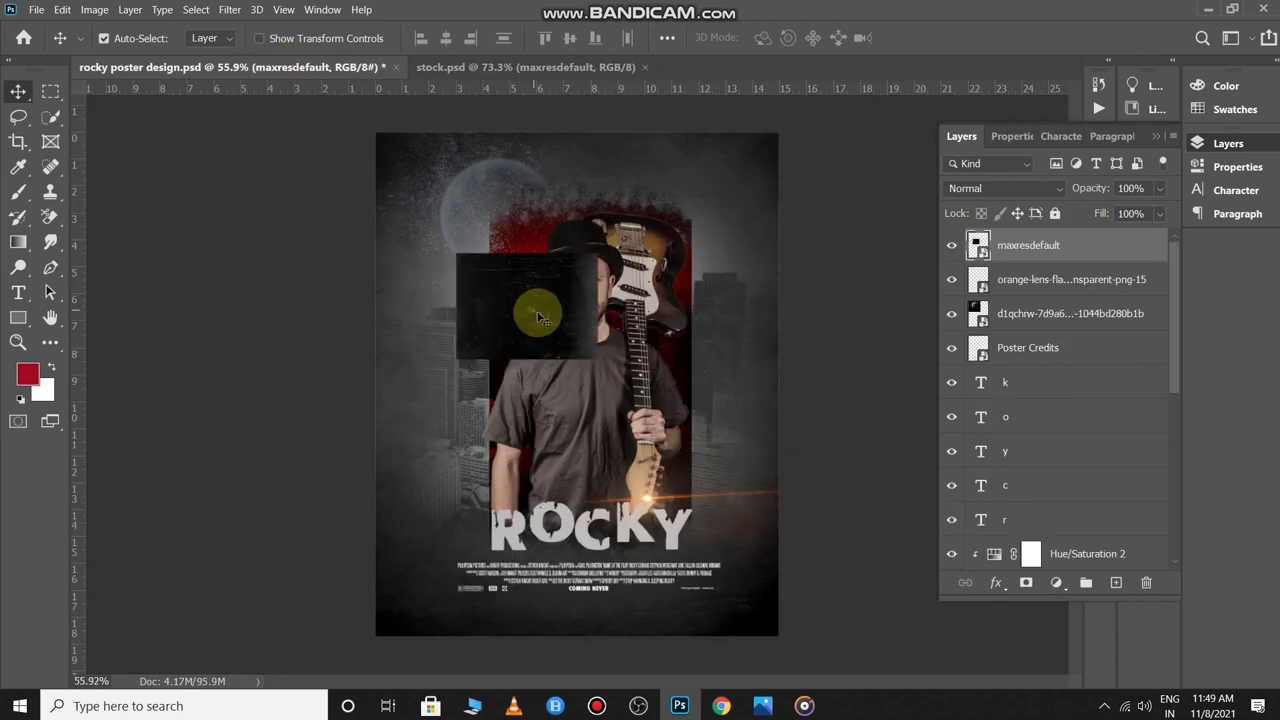
pyautogui.hotkey('ctrl', 't')
pyautogui.moveTo(729, 362); pyautogui.dragTo(459, 577)
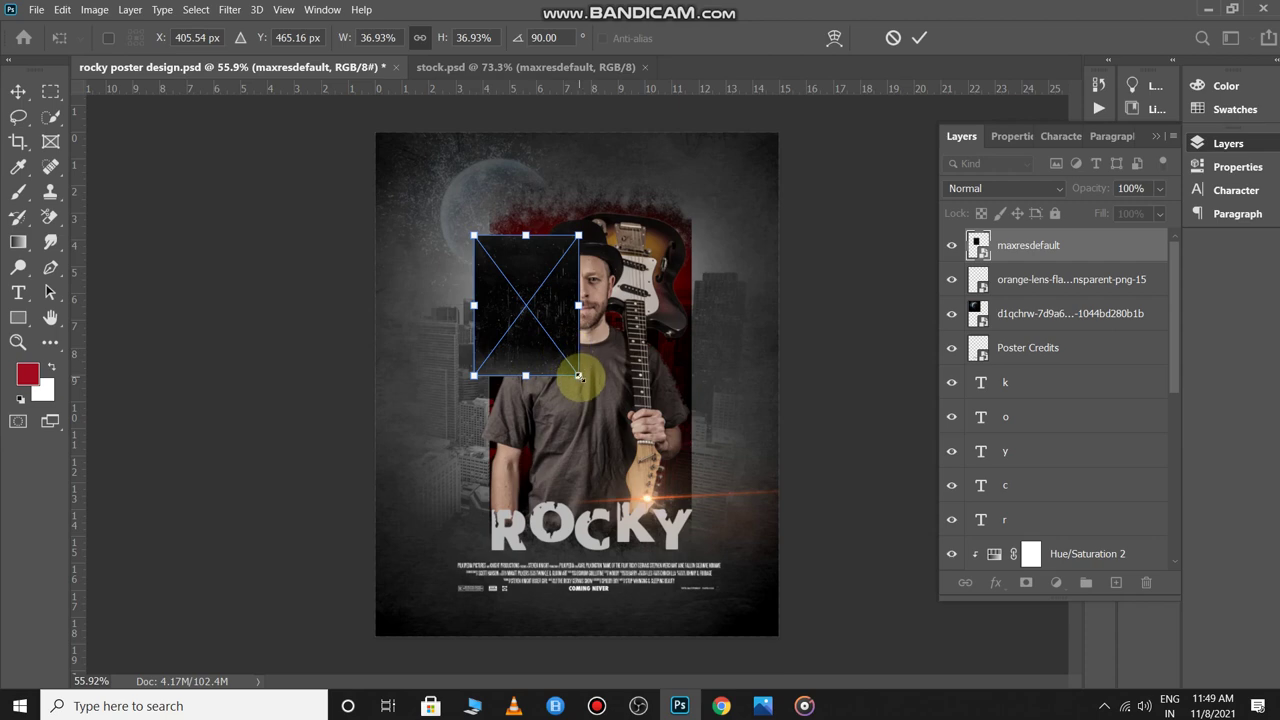
pyautogui.moveTo(579, 377); pyautogui.dragTo(800, 653)
pyautogui.moveTo(604, 339); pyautogui.dragTo(462, 228)
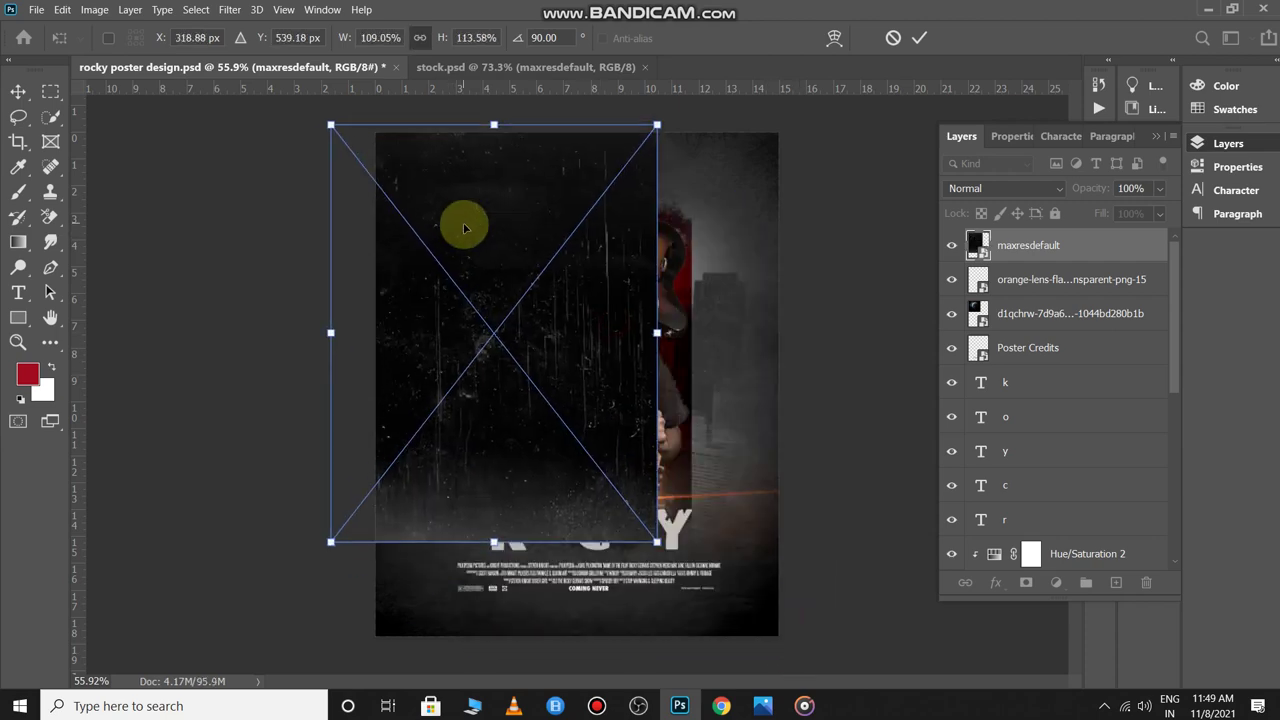
pyautogui.moveTo(656, 540); pyautogui.dragTo(803, 631)
pyautogui.press('Return')
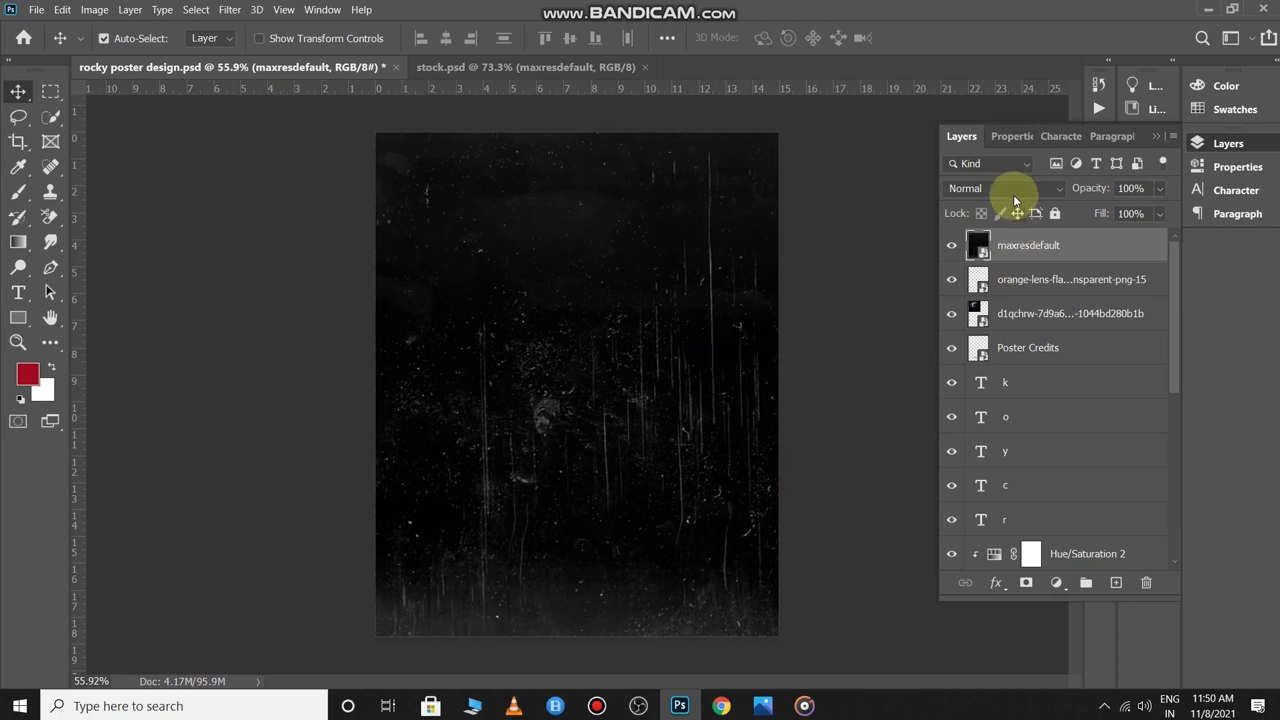
# Set the scratch texture's blend mode to Screen and its opacity to 43%, then deselect the layer.
pyautogui.click(1005, 188)
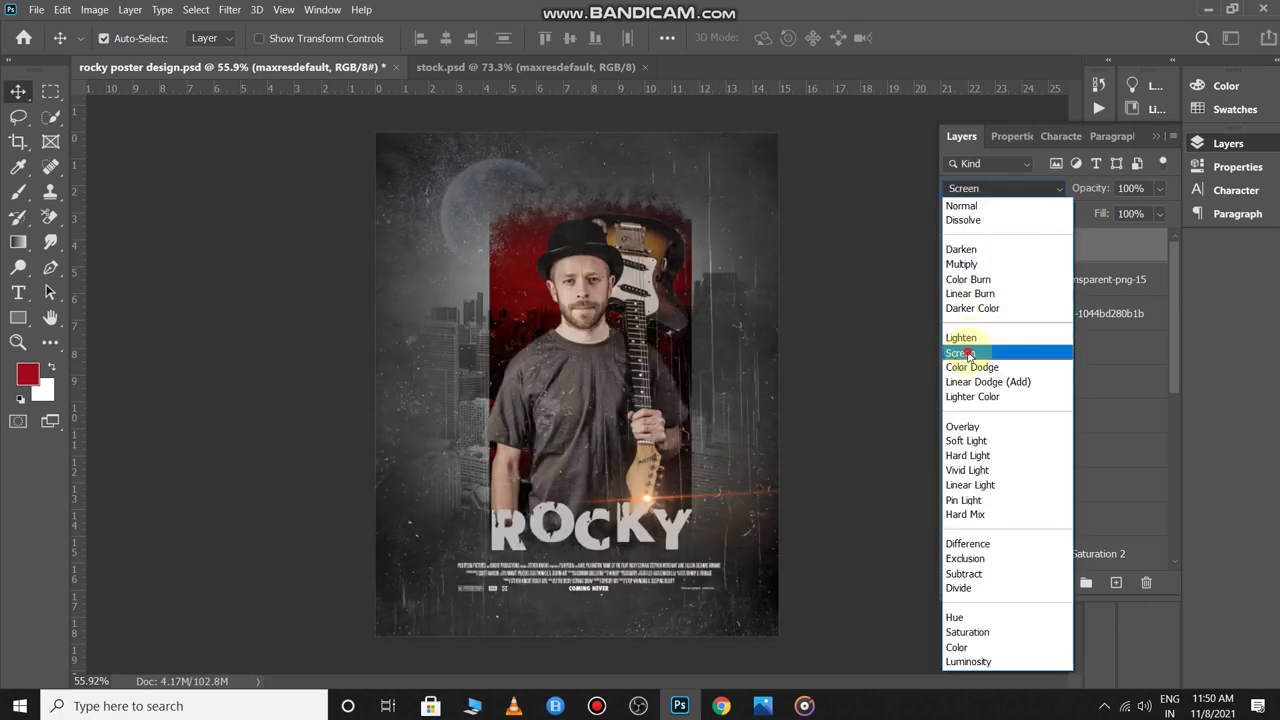
pyautogui.click(968, 354)
pyautogui.moveTo(1086, 196); pyautogui.dragTo(1055, 202)
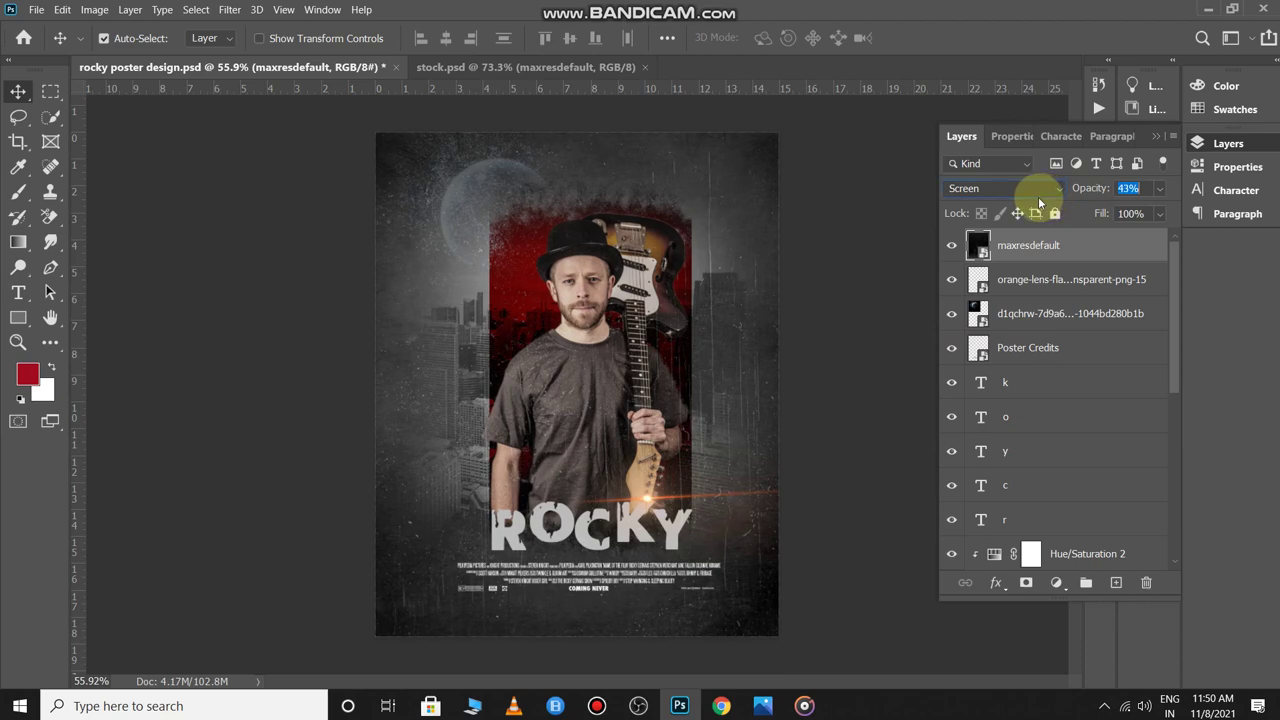
pyautogui.click(863, 408)
pyautogui.scroll(3, 708, 428)
pyautogui.scroll(-5, 708, 424)
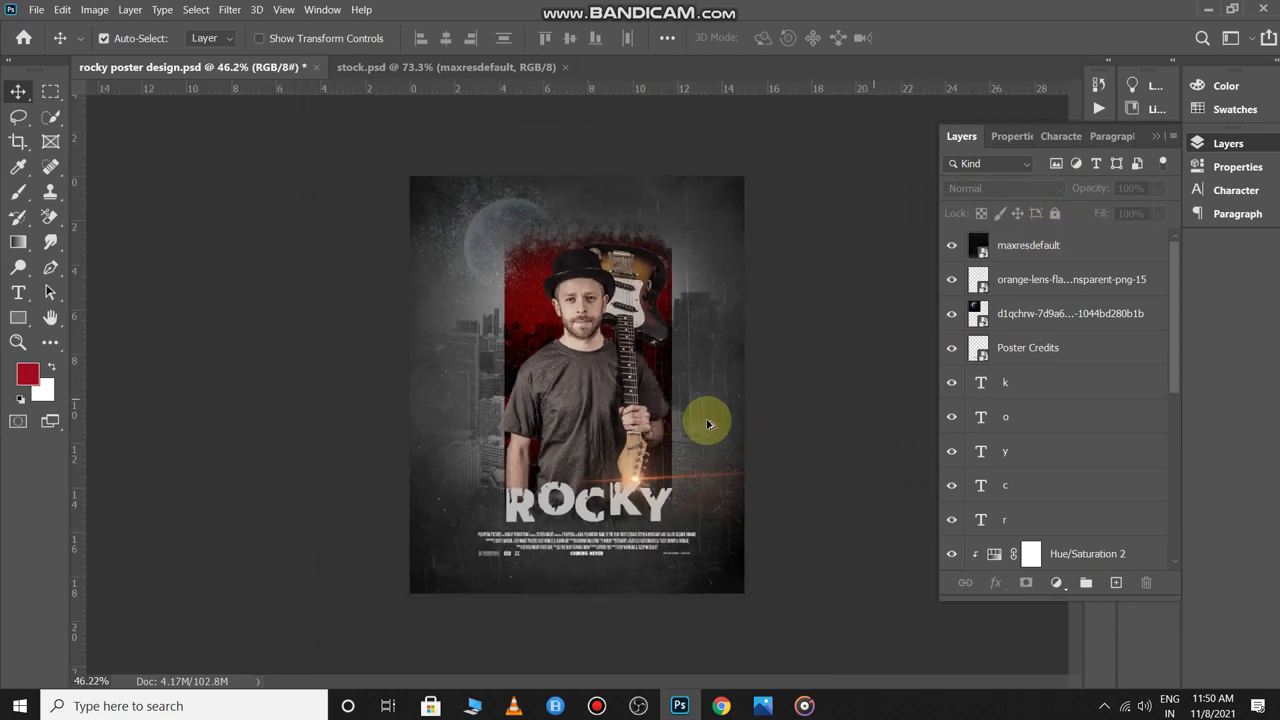
# Crop a narrow strip off both the left and right sides of the poster.
pyautogui.press('c')
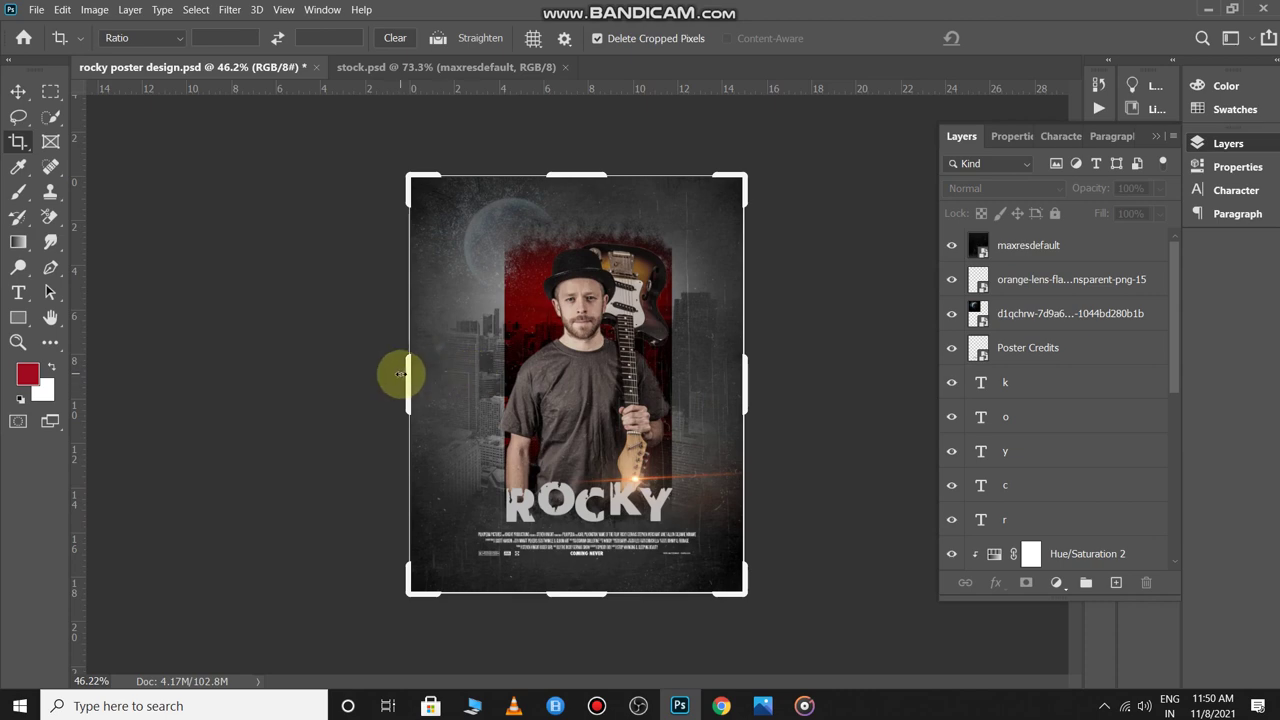
pyautogui.moveTo(405, 374); pyautogui.dragTo(418, 372)
pyautogui.press('Return')
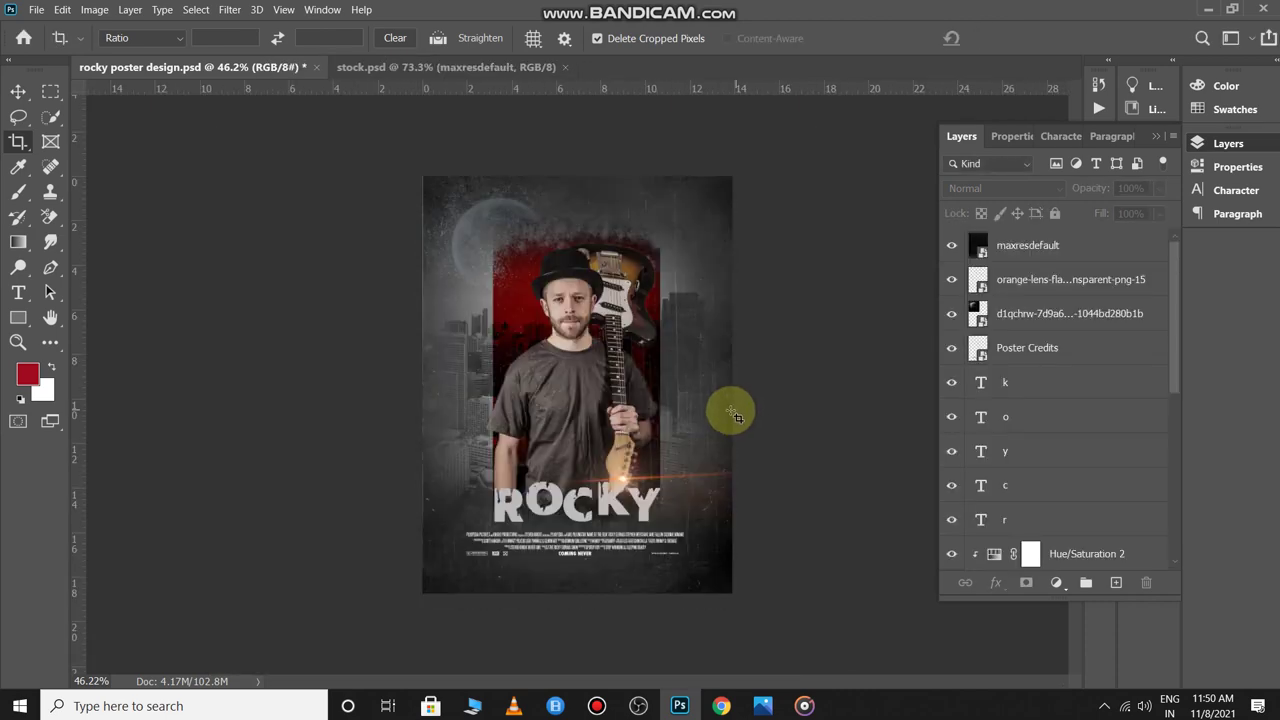
pyautogui.scroll(5, 746, 417)
pyautogui.scroll(-2, 749, 418)
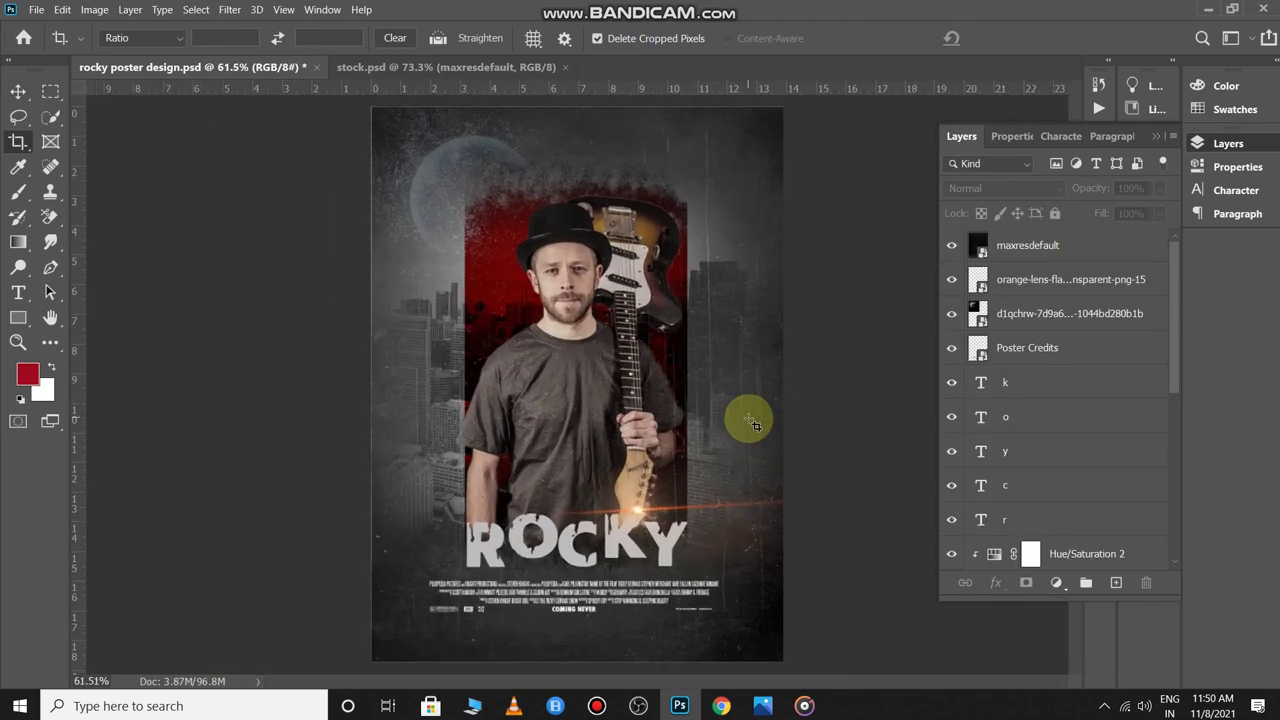
pyautogui.scroll(-1, 746, 428)
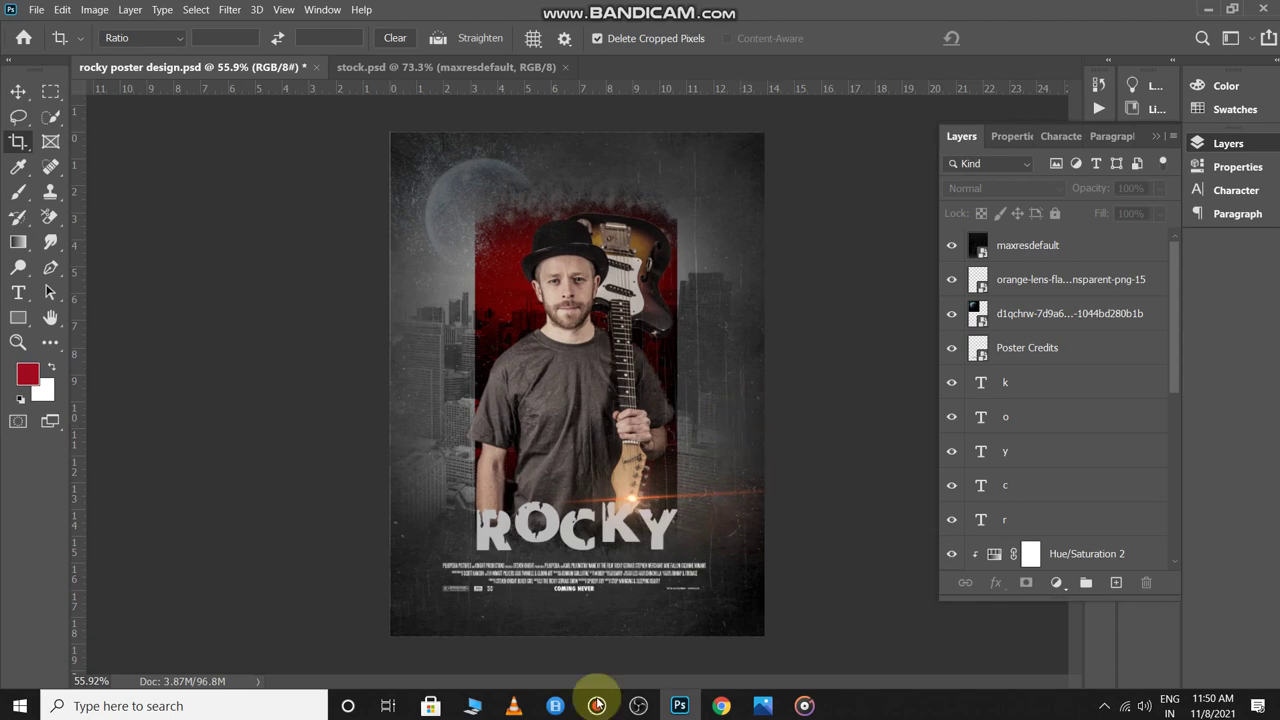